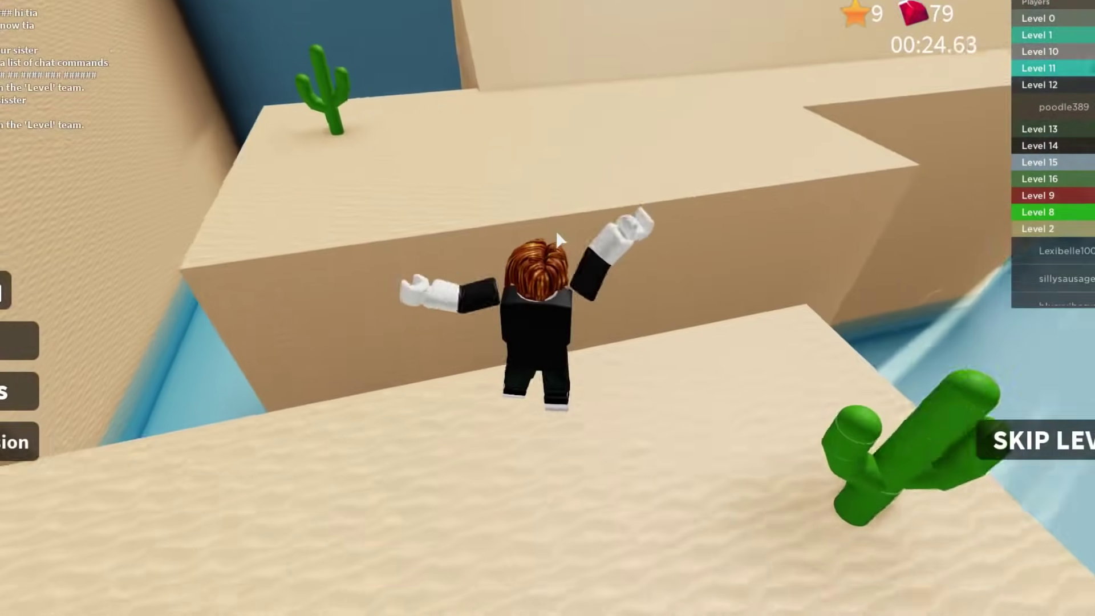
key("w")
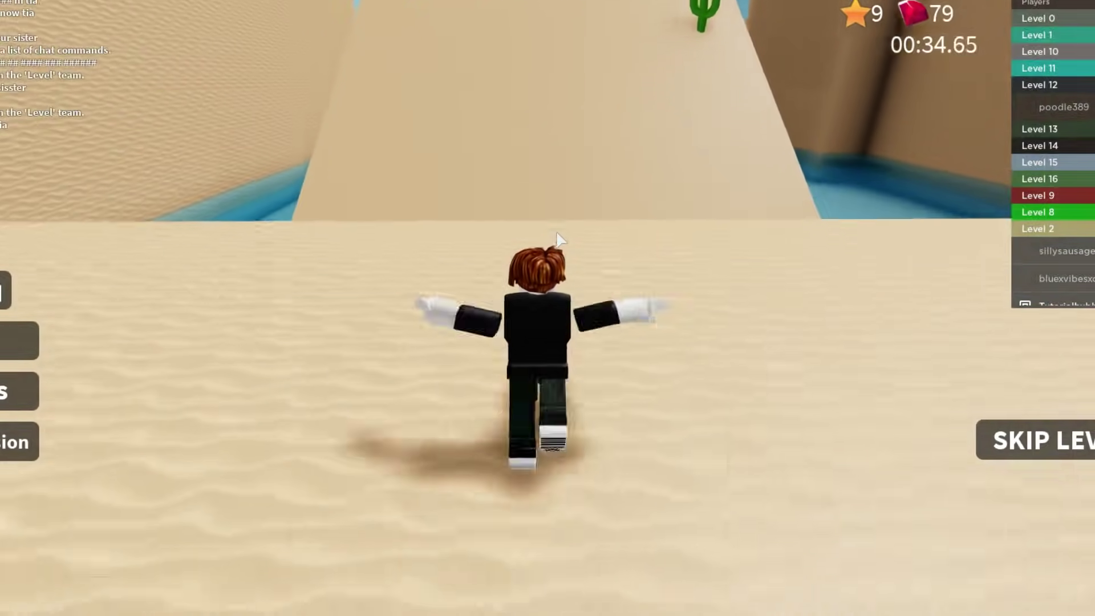
Run and jump the character across the desert sand ramps and blocks to finish Level 2 for 2 gems
key("w")
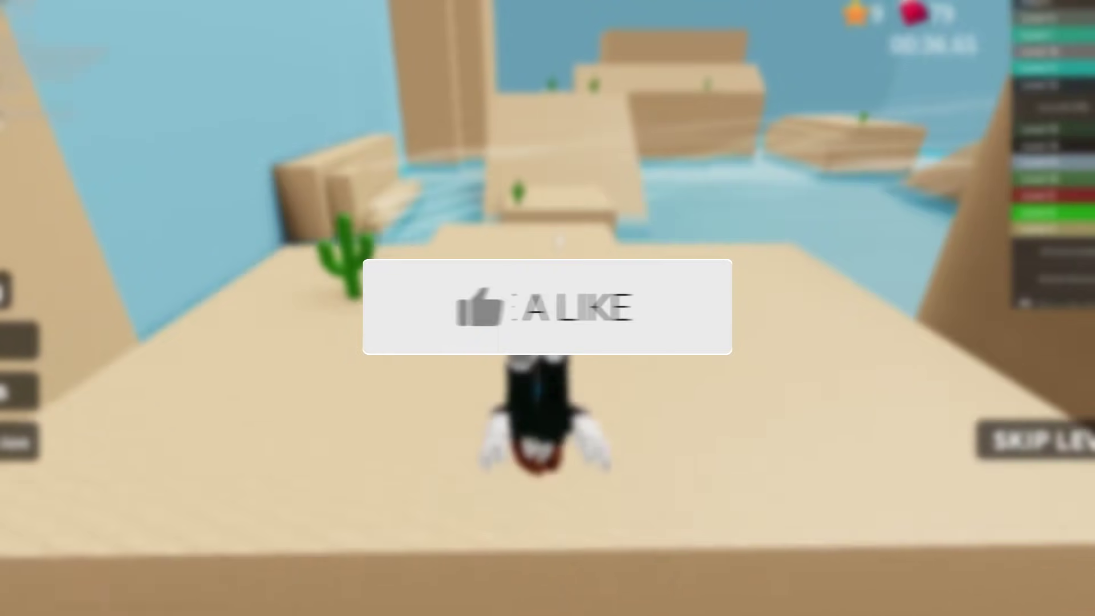
key("w")
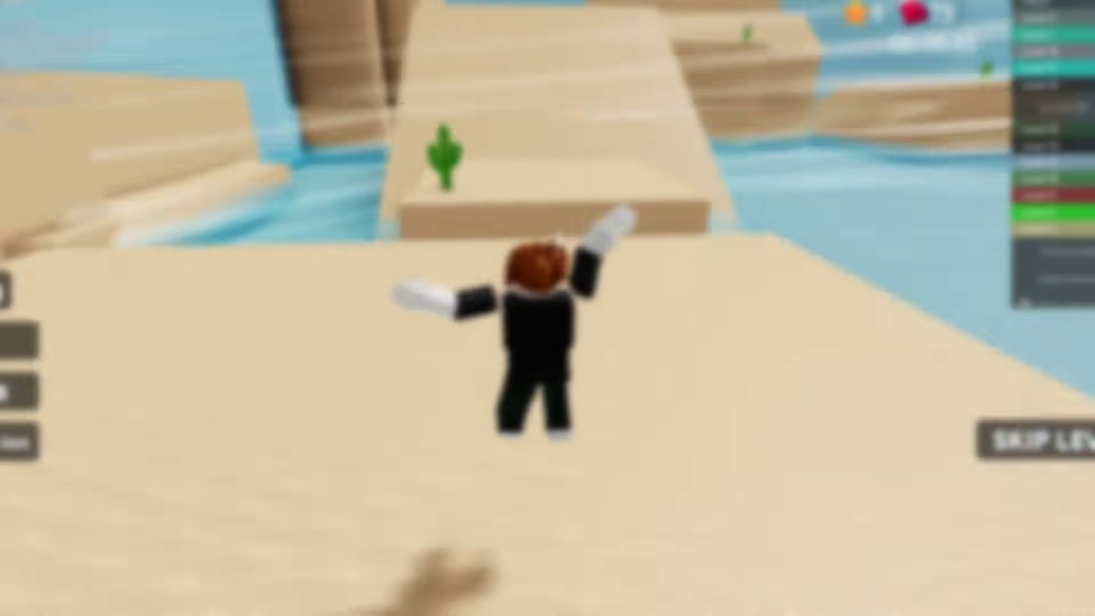
key("w")
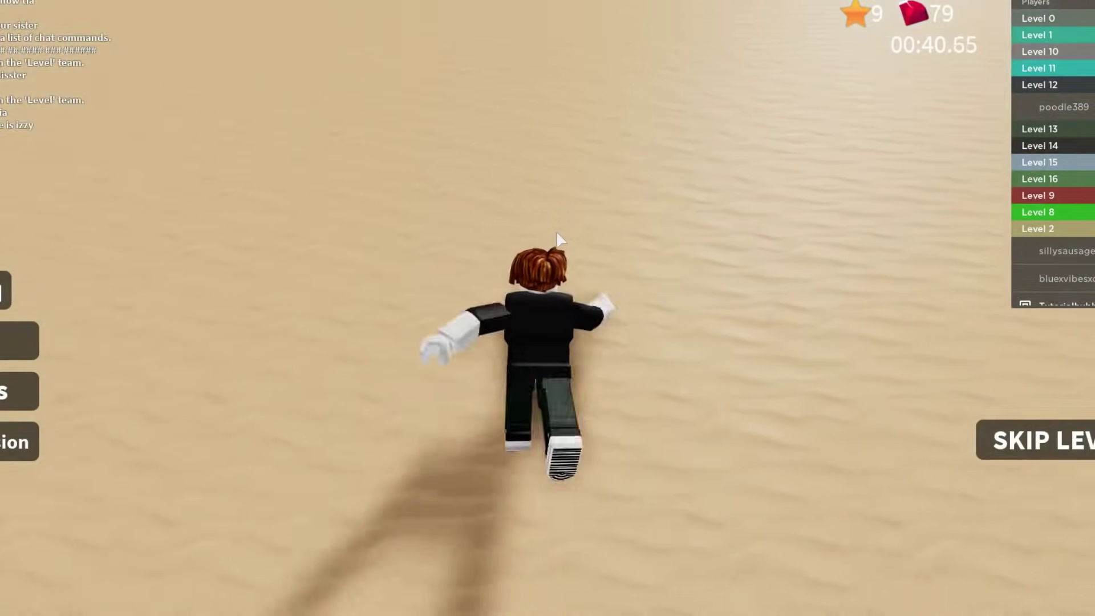
key("w")
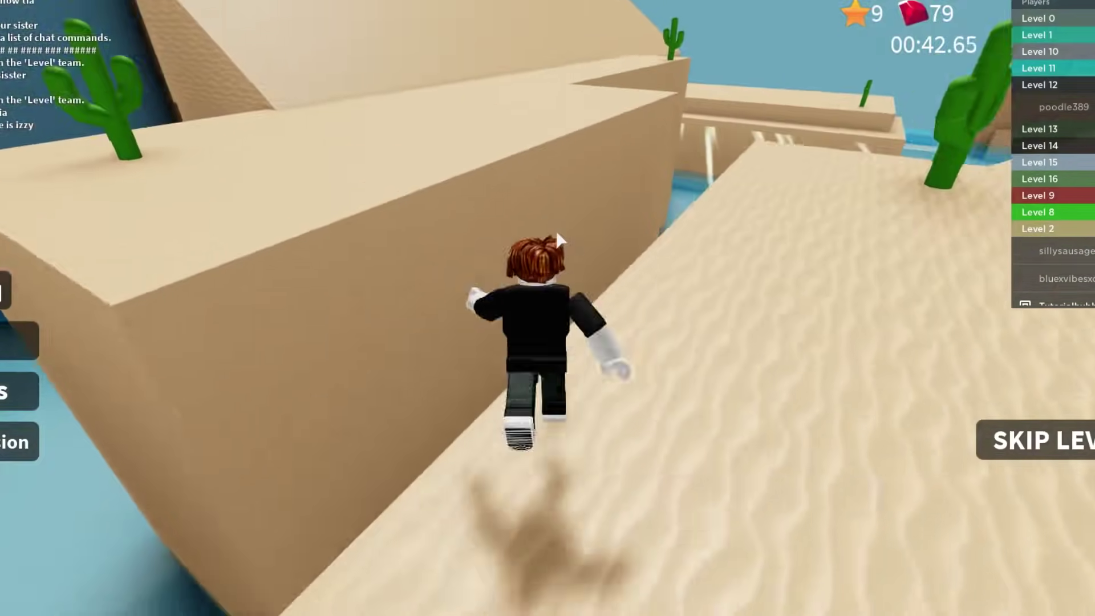
key("w")
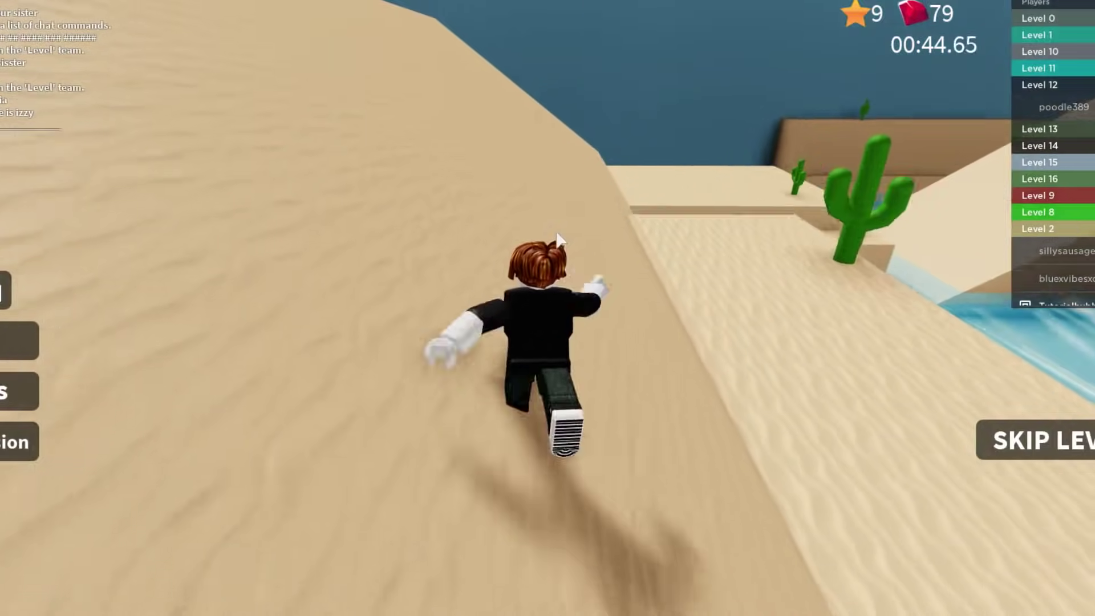
key("w")
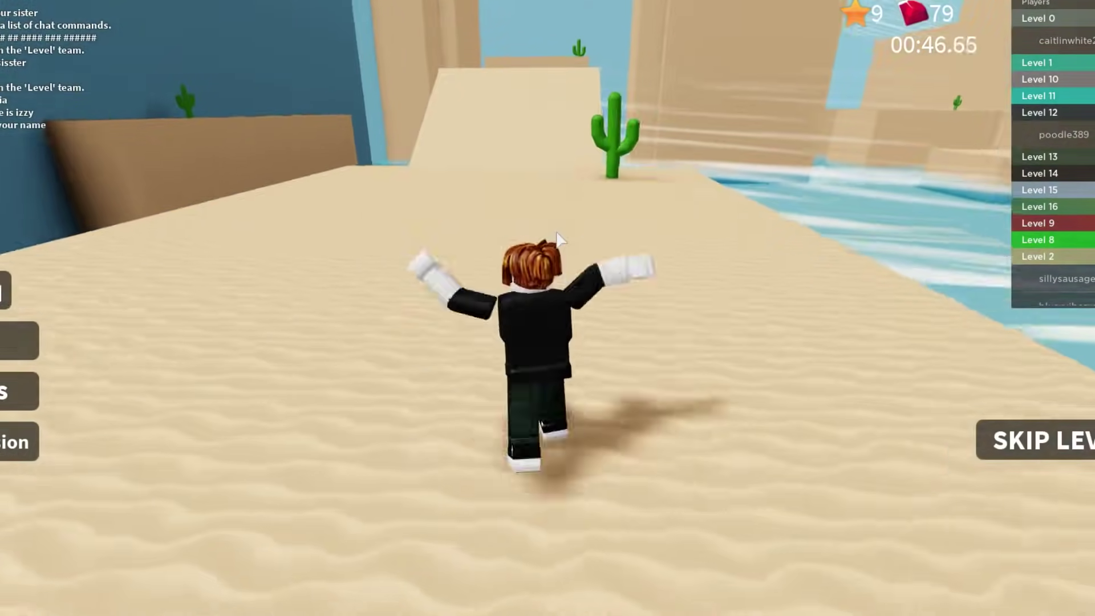
key("w")
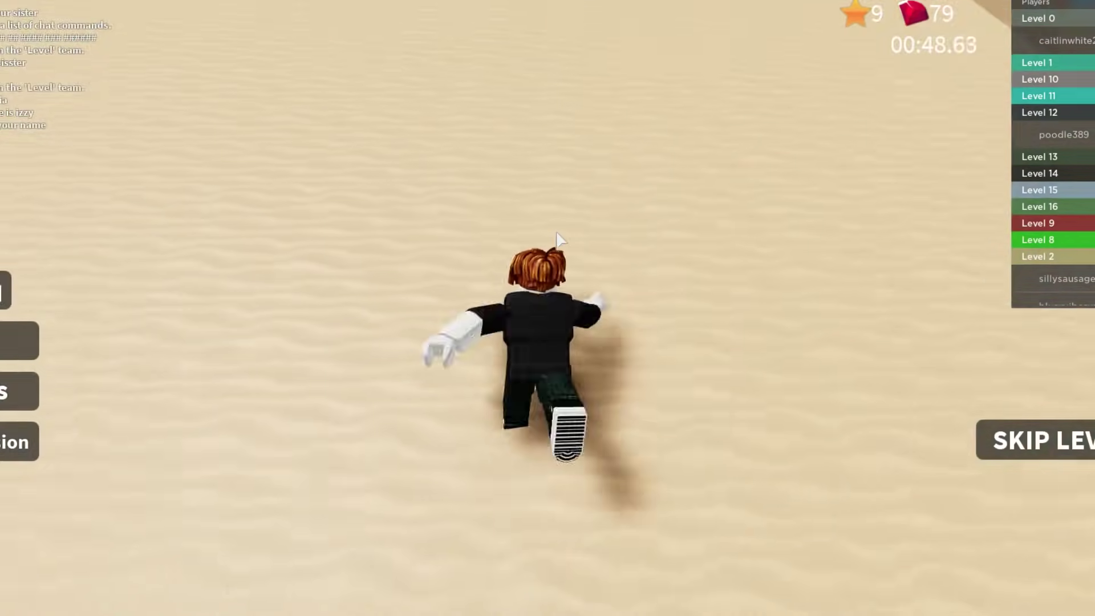
key("w")
key("space")
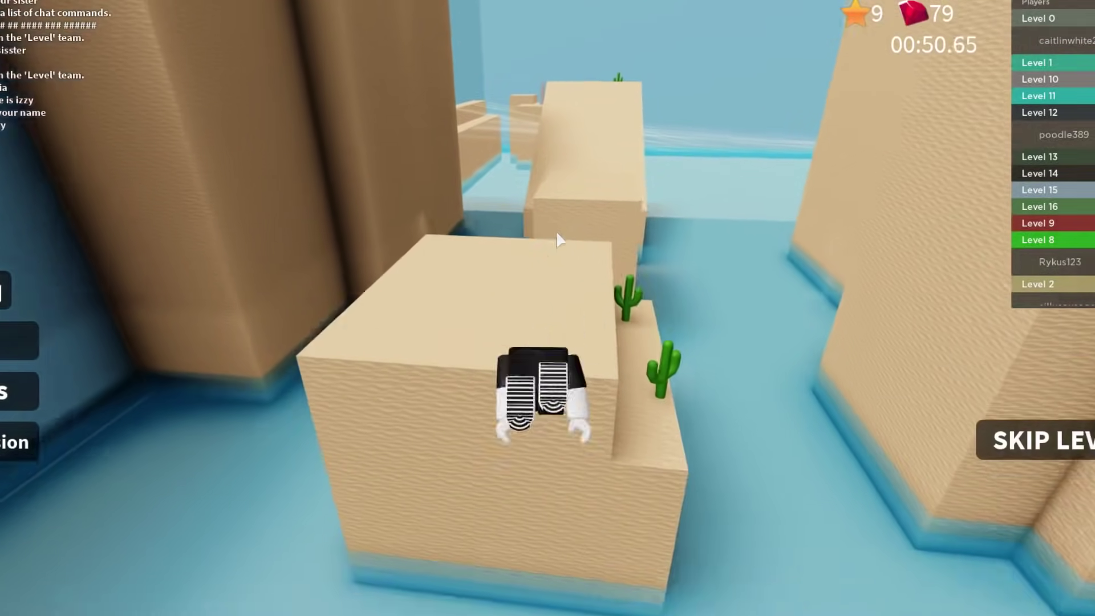
key("w")
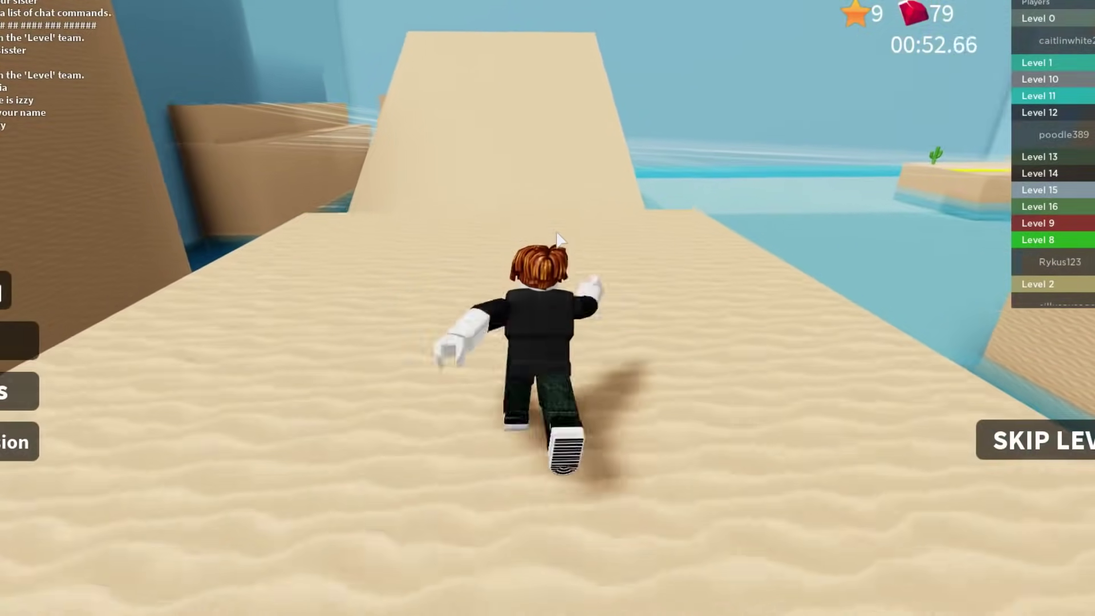
key("w")
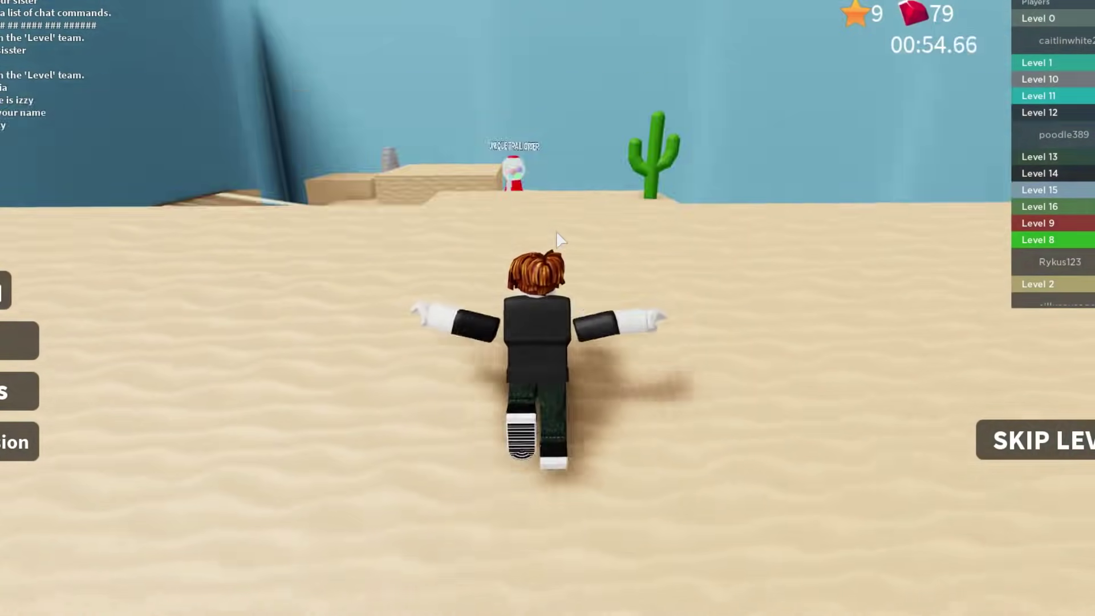
key("w")
key("space")
key("w")
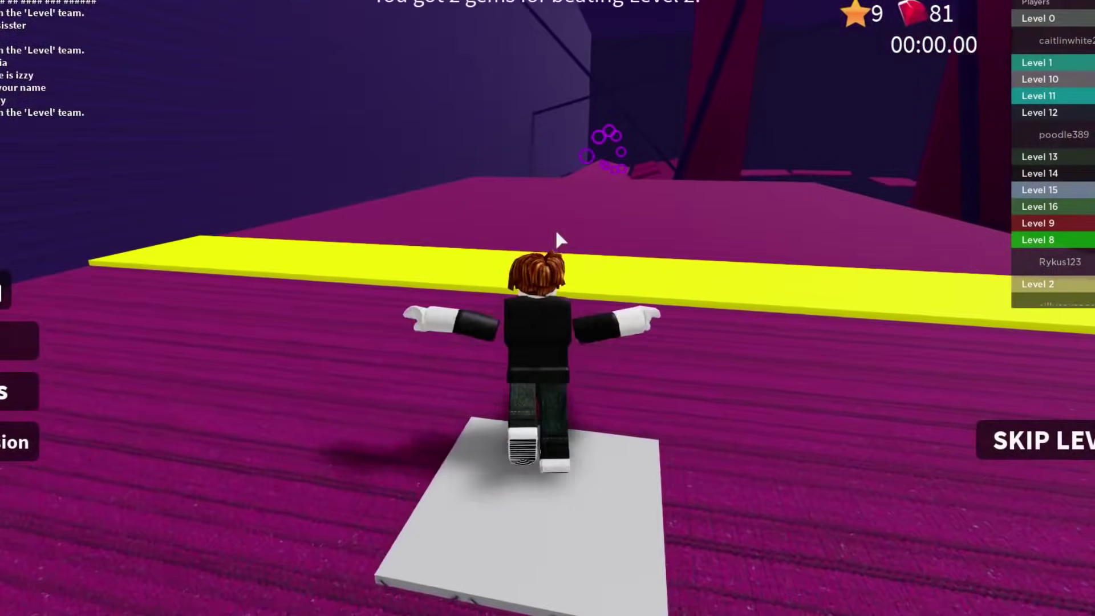
key("w")
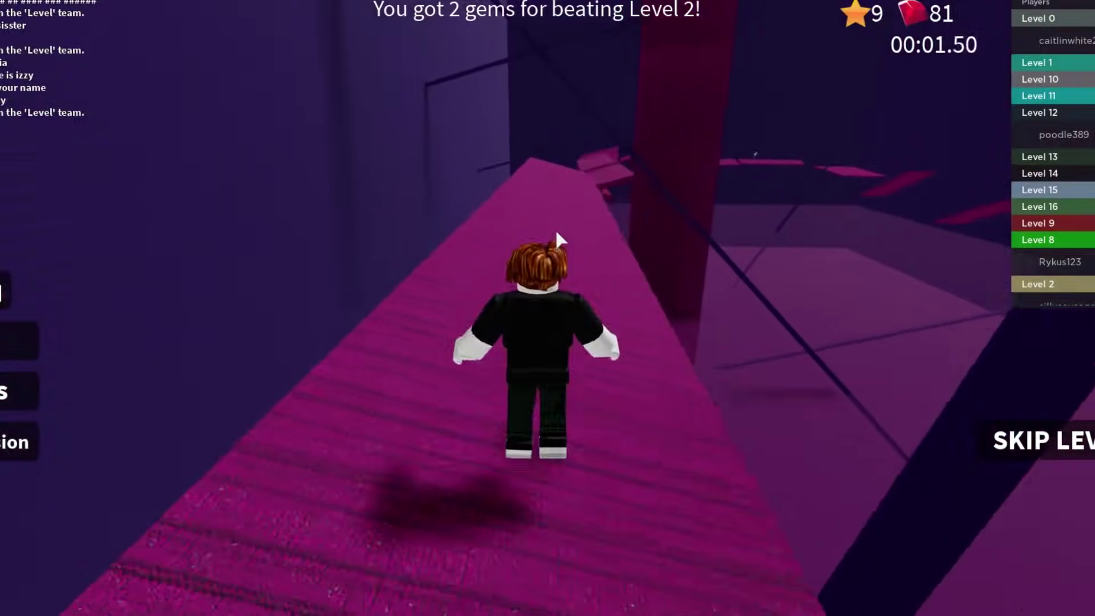
key("w")
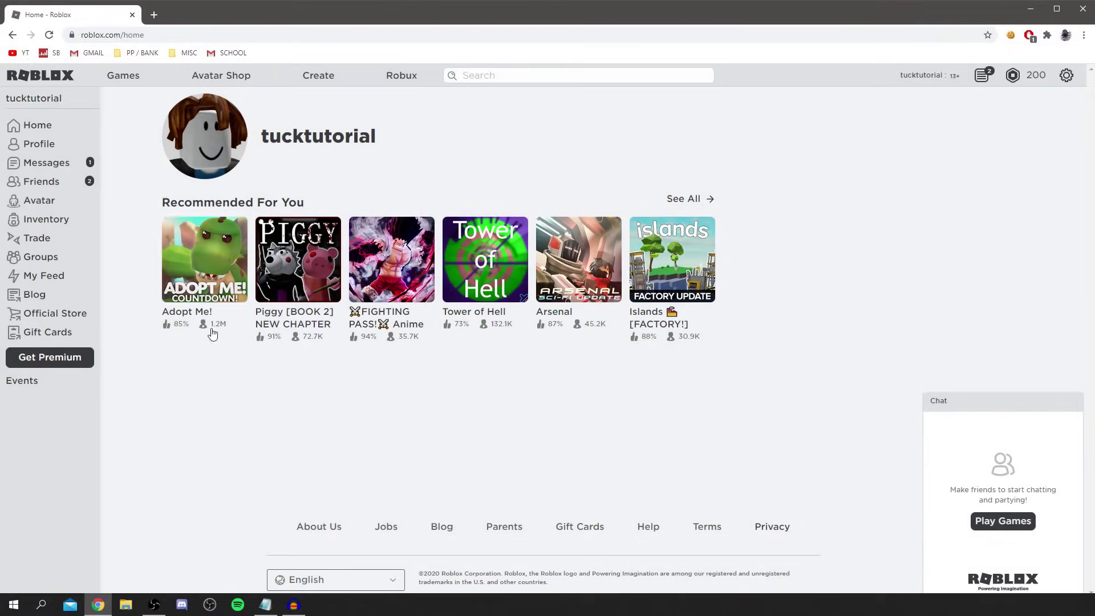
Open the Create area, view the Library, Developer Exchange and Premium Payouts tabs, then My Creations
left_click(266, 605)
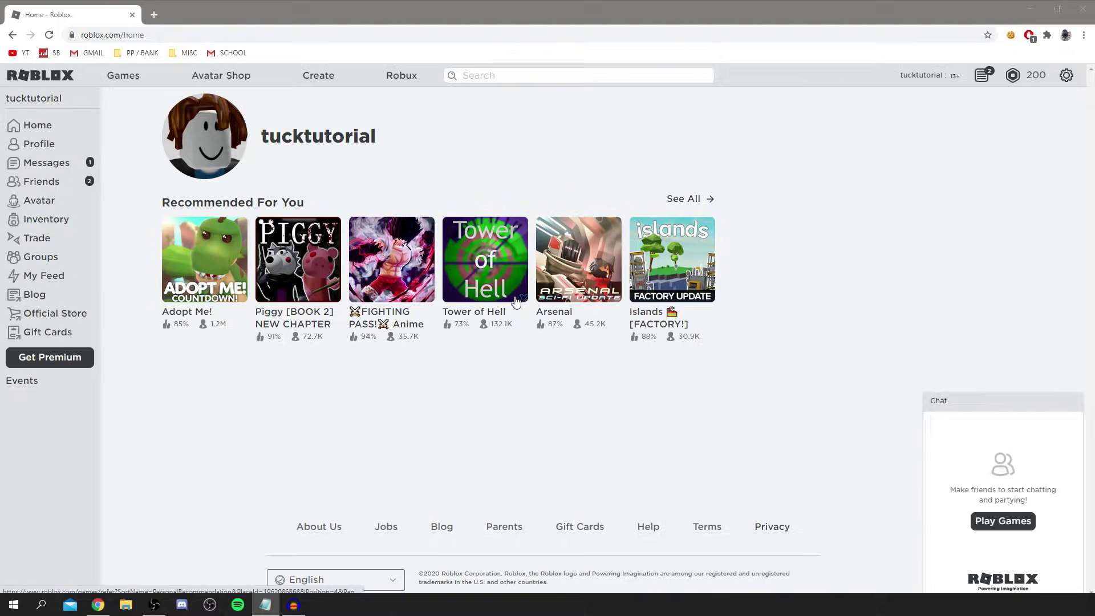
left_click(329, 86)
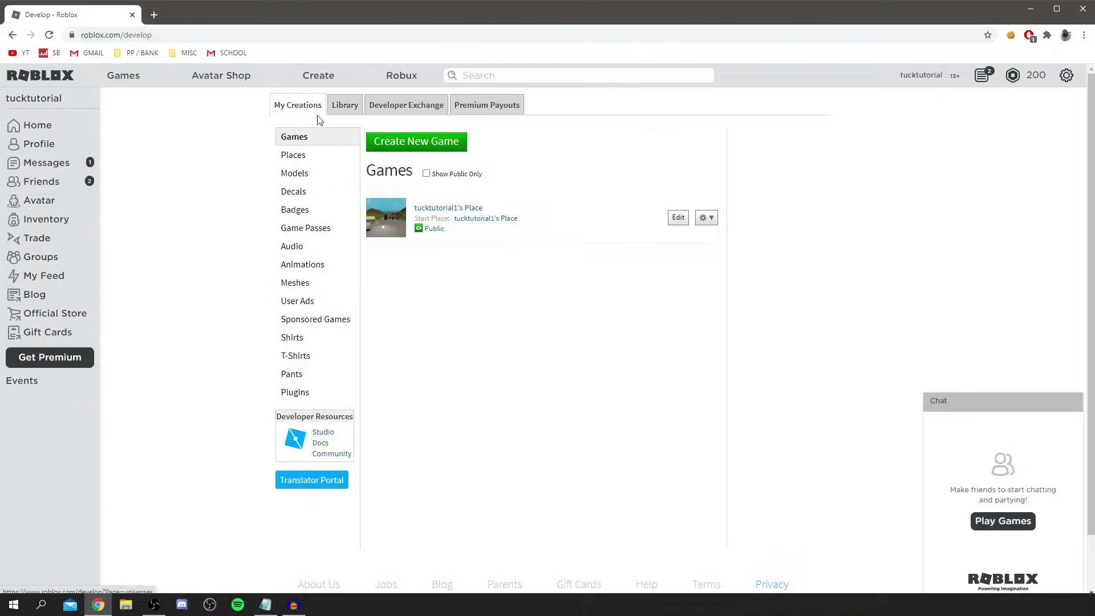
left_click(345, 106)
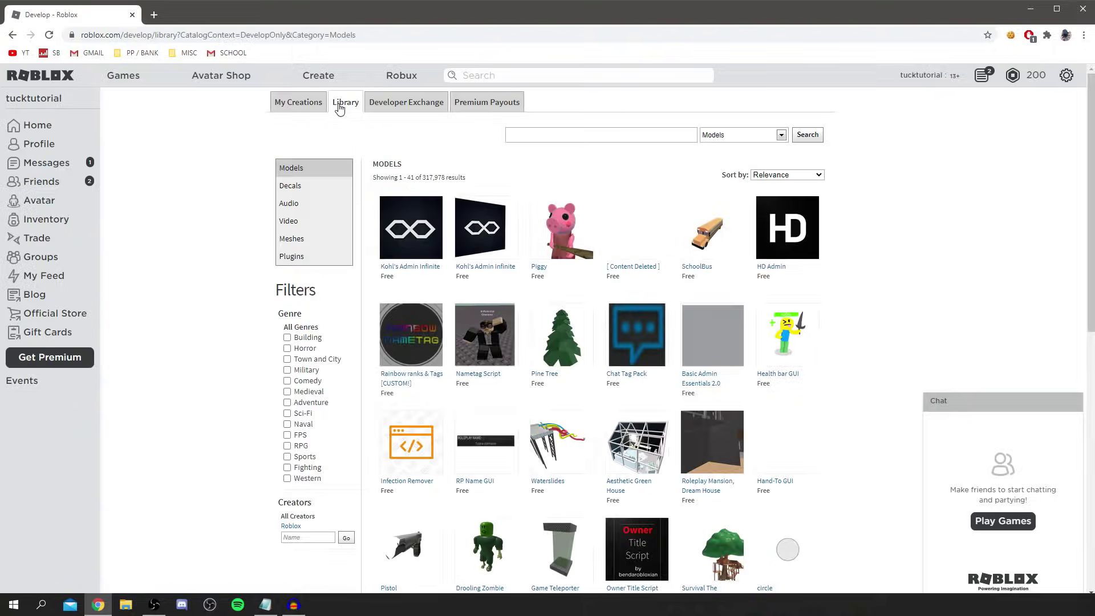
left_click(402, 108)
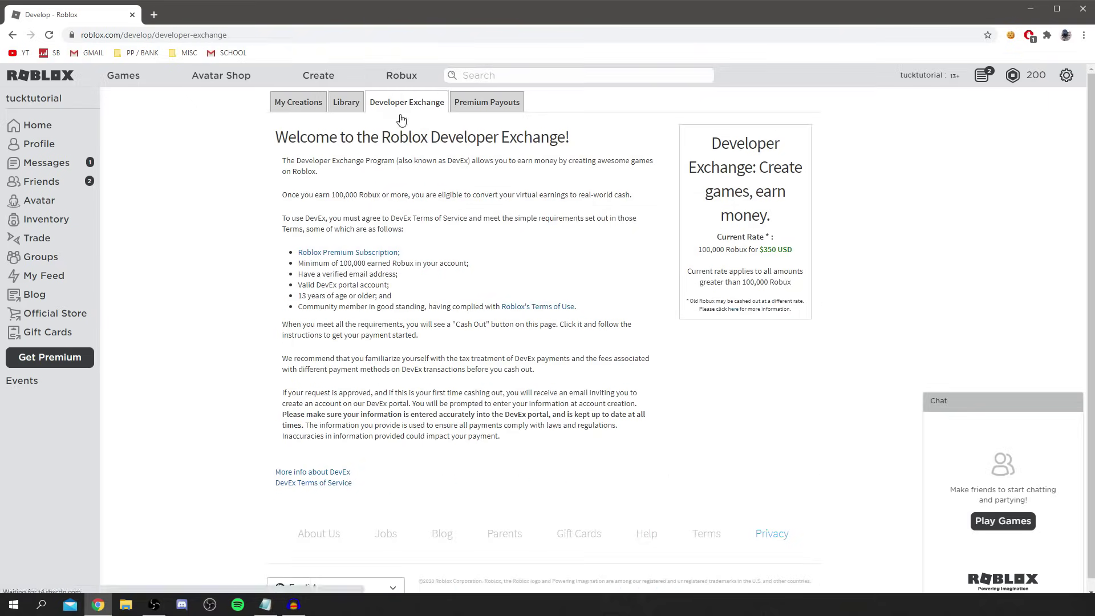
left_click(474, 107)
left_click(288, 105)
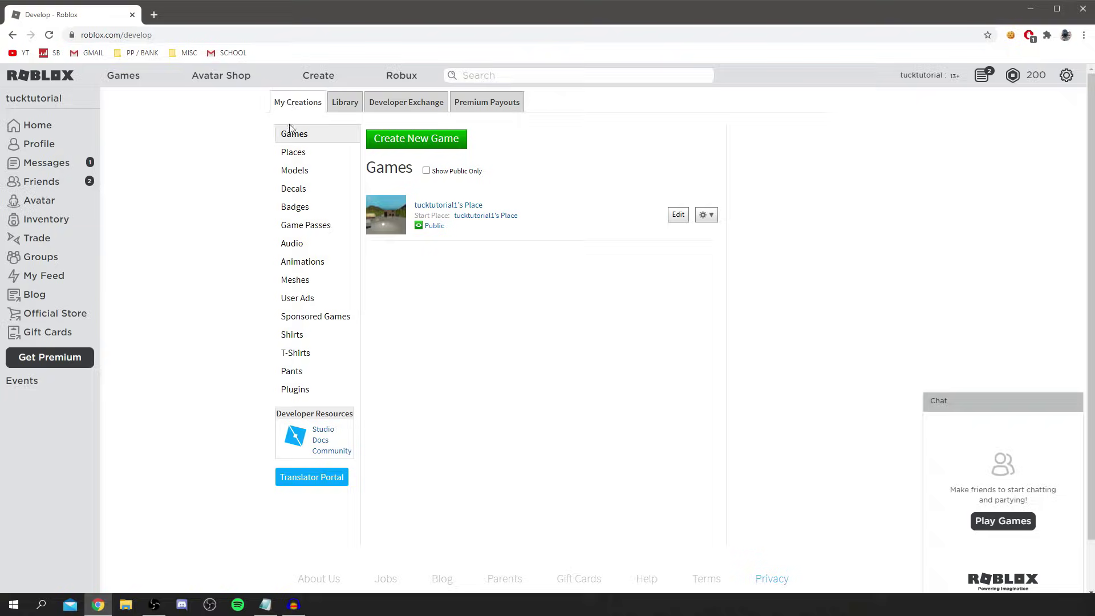
Settle on the Create a Shirt page and open its shirt template image link
left_click(314, 359)
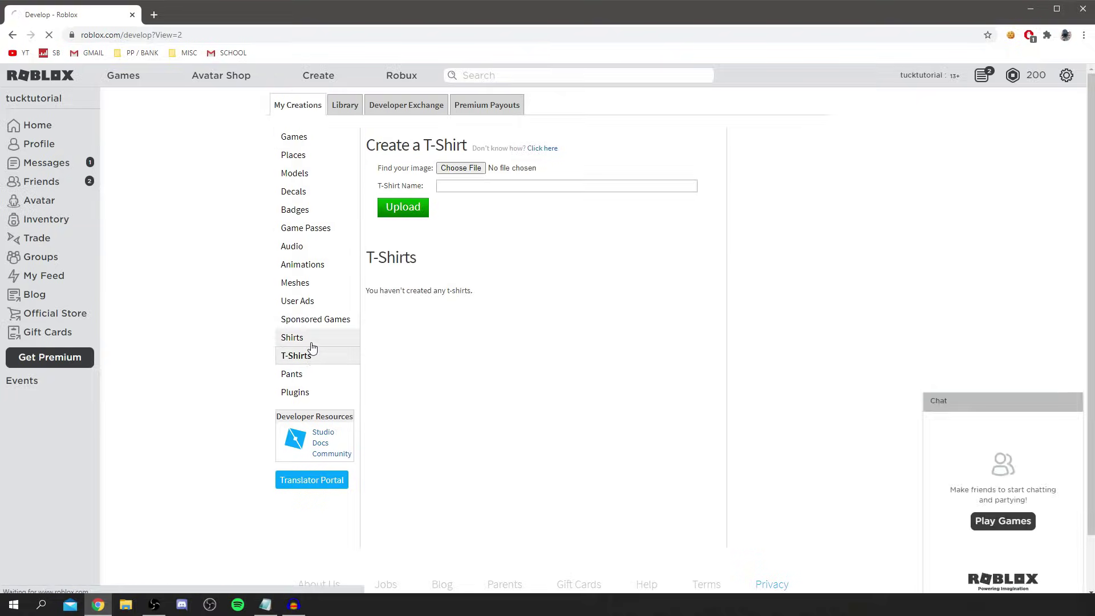
left_click(311, 344)
left_click(306, 357)
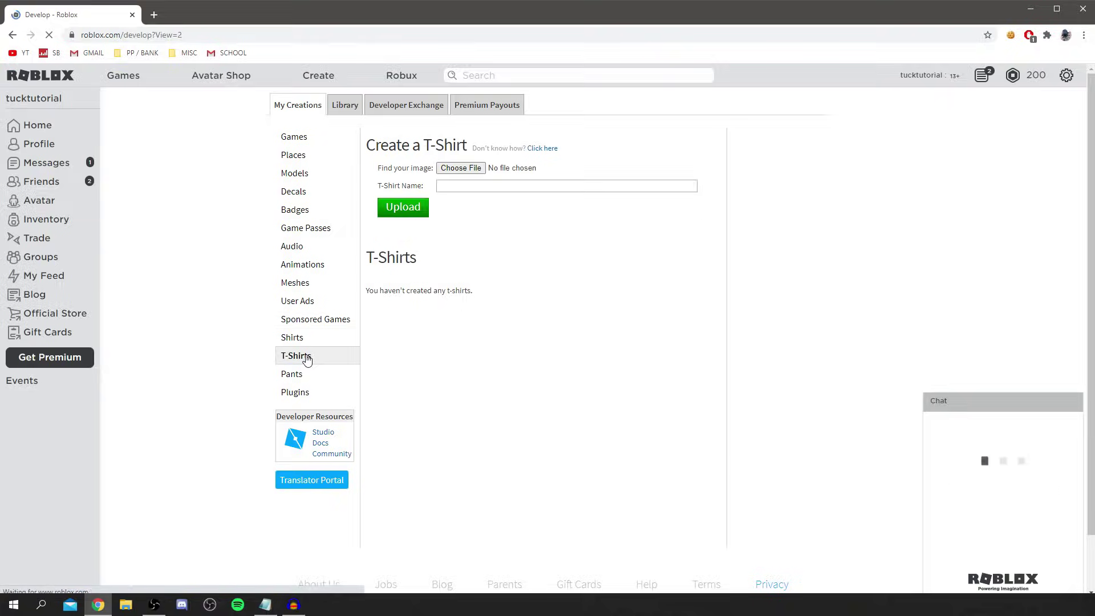
left_click(304, 341)
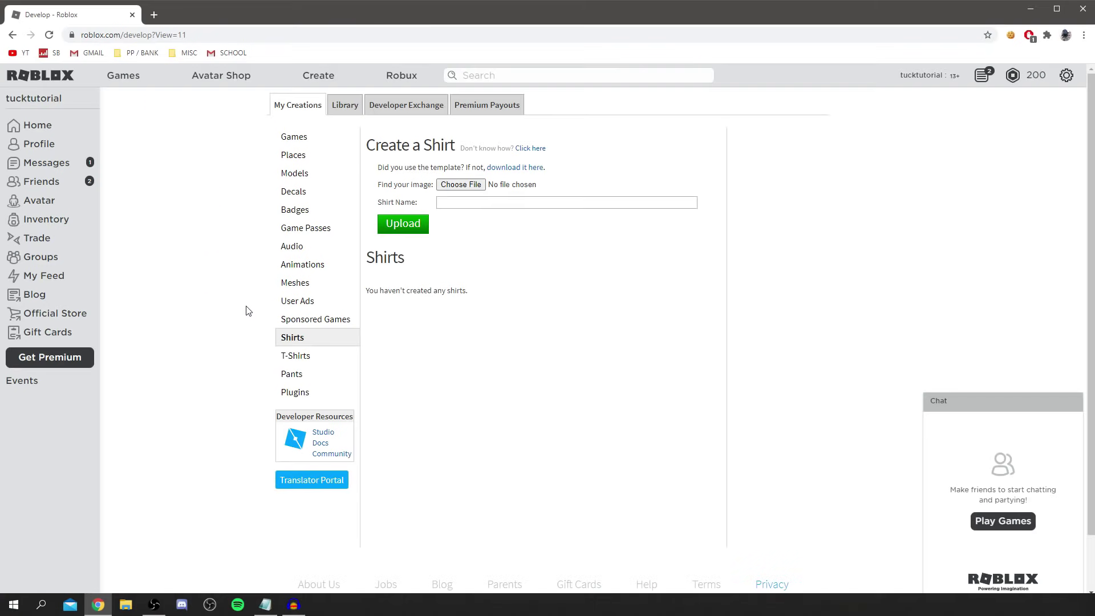
left_click_drag(388, 147, 421, 149)
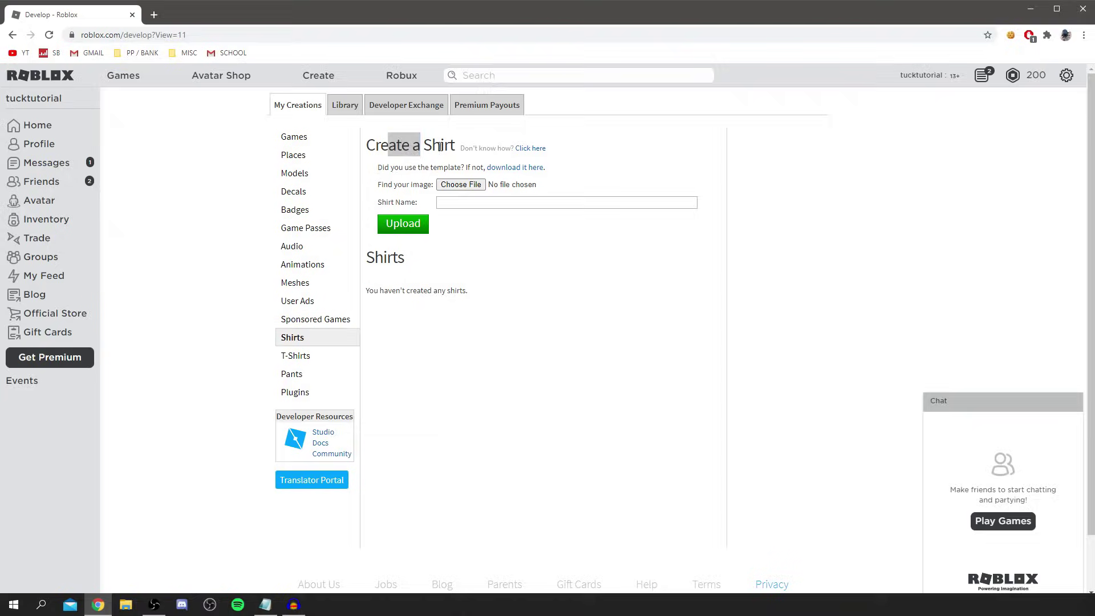
left_click(539, 168)
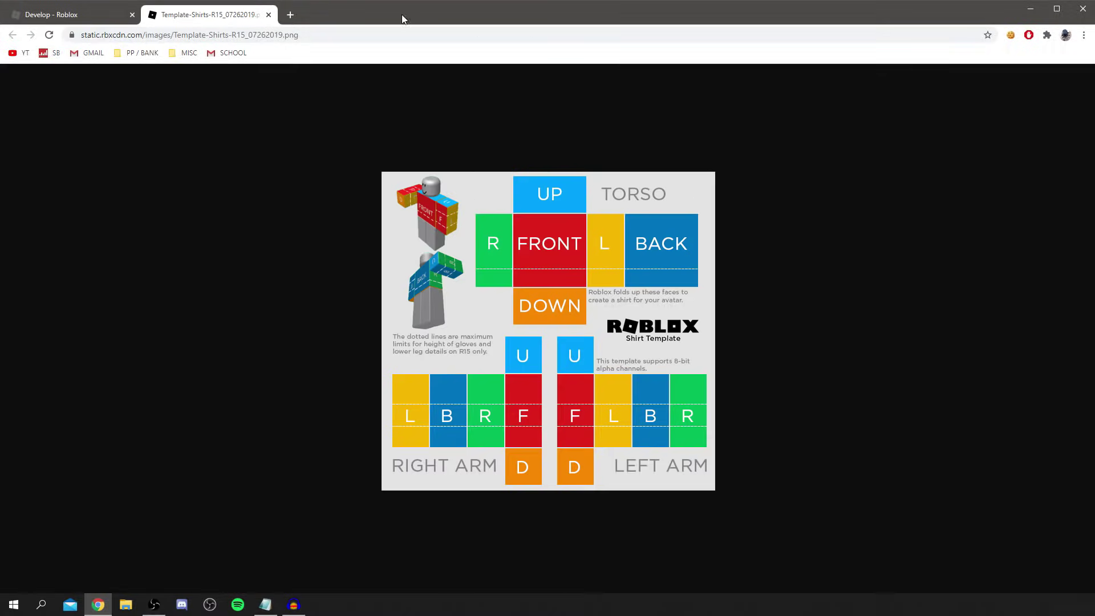
Save the Roblox shirt template image as a PNG download
left_click_drag(428, 330, 485, 407)
right_click(480, 268)
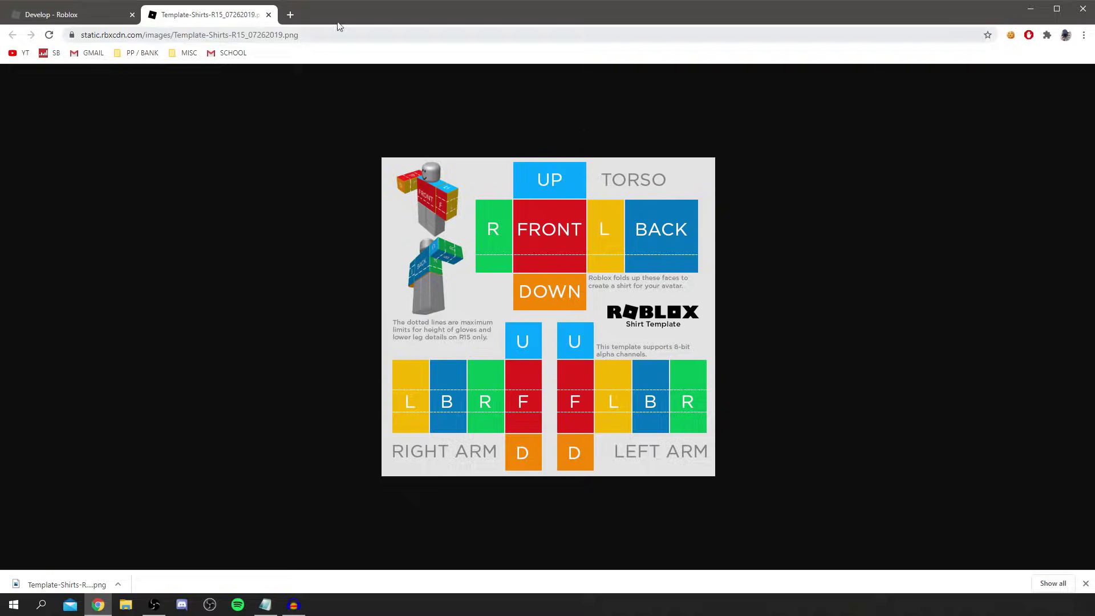
left_click(278, 36)
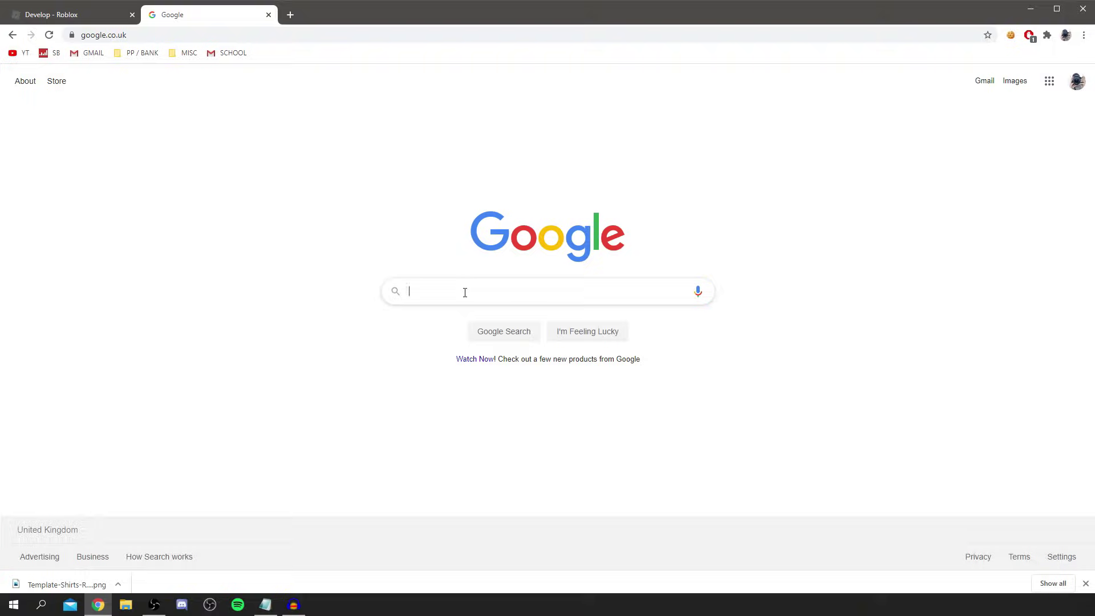
Search Google for 'pixlr' and open the Pixlr photo editor result
type("pixlr")
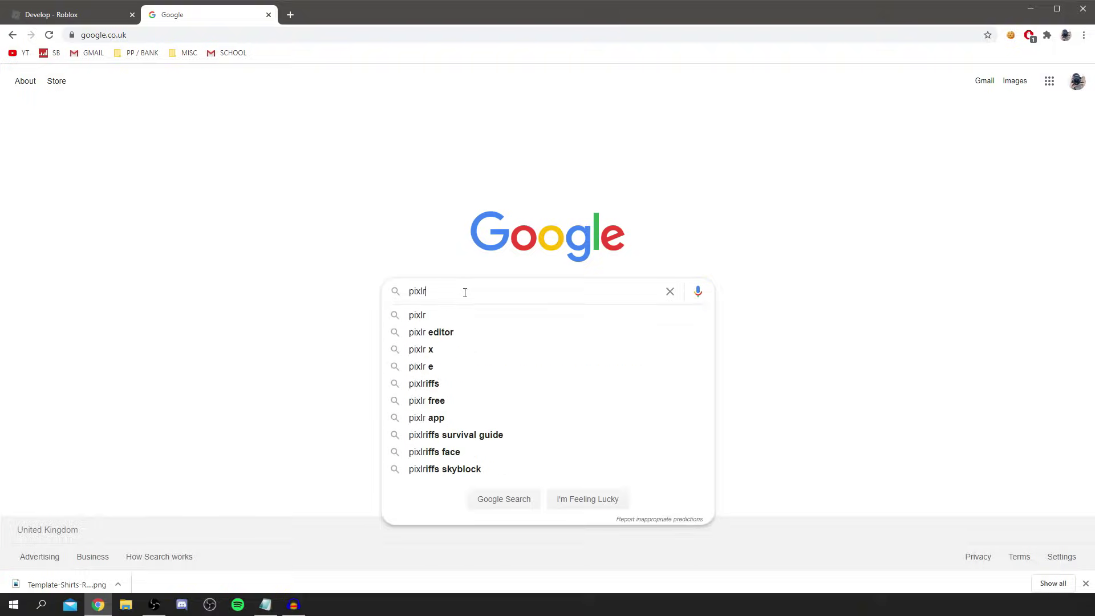
key("Return")
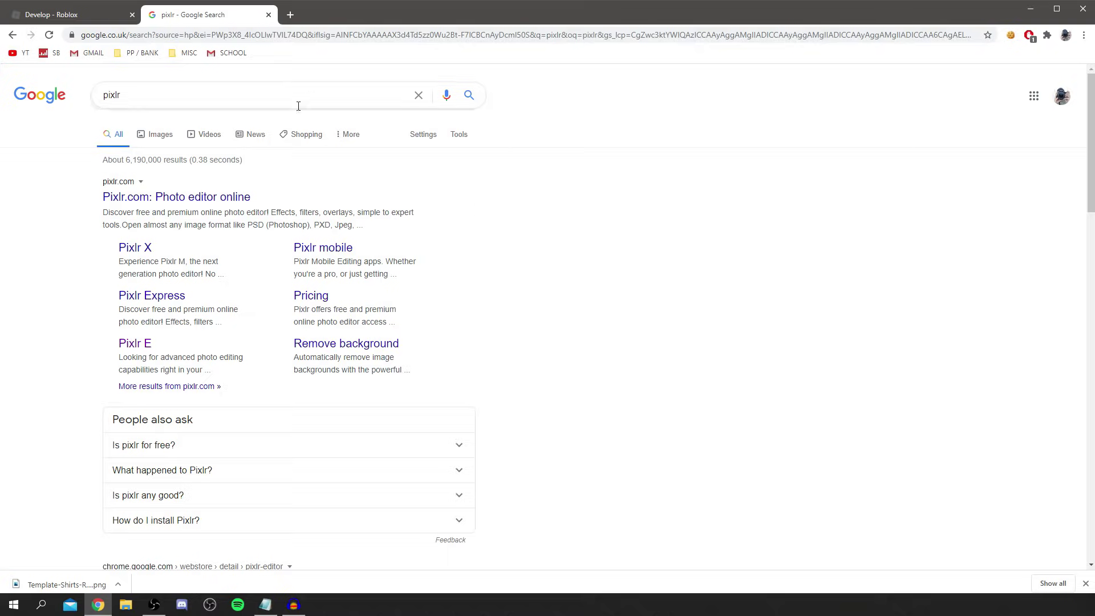
left_click(172, 200)
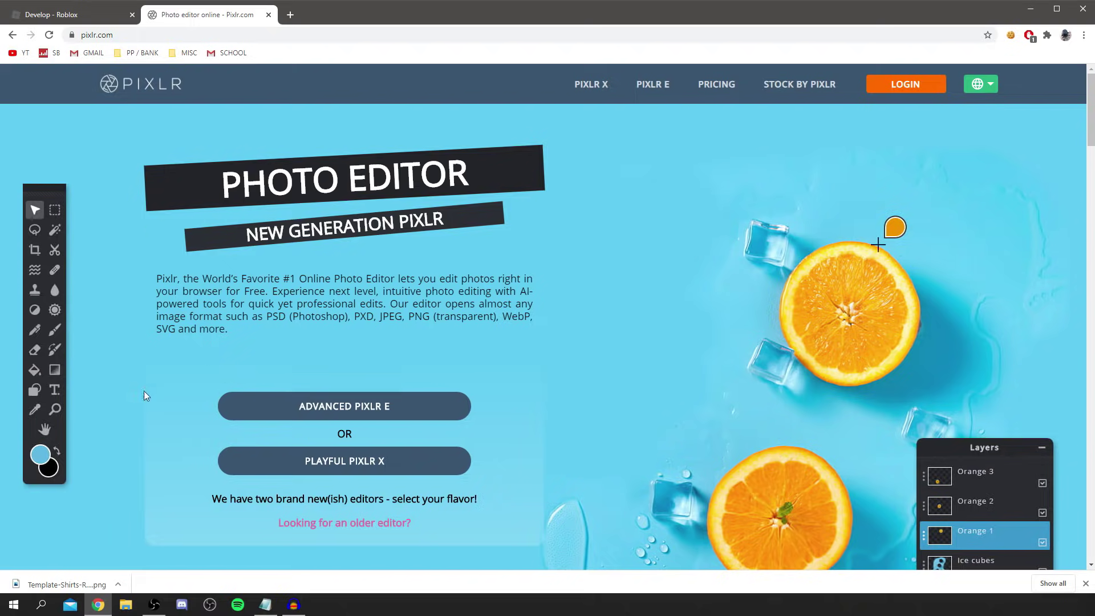
Launch Advanced Pixlr E and open Template-Shirts-R15_07262019.png
left_click(240, 403)
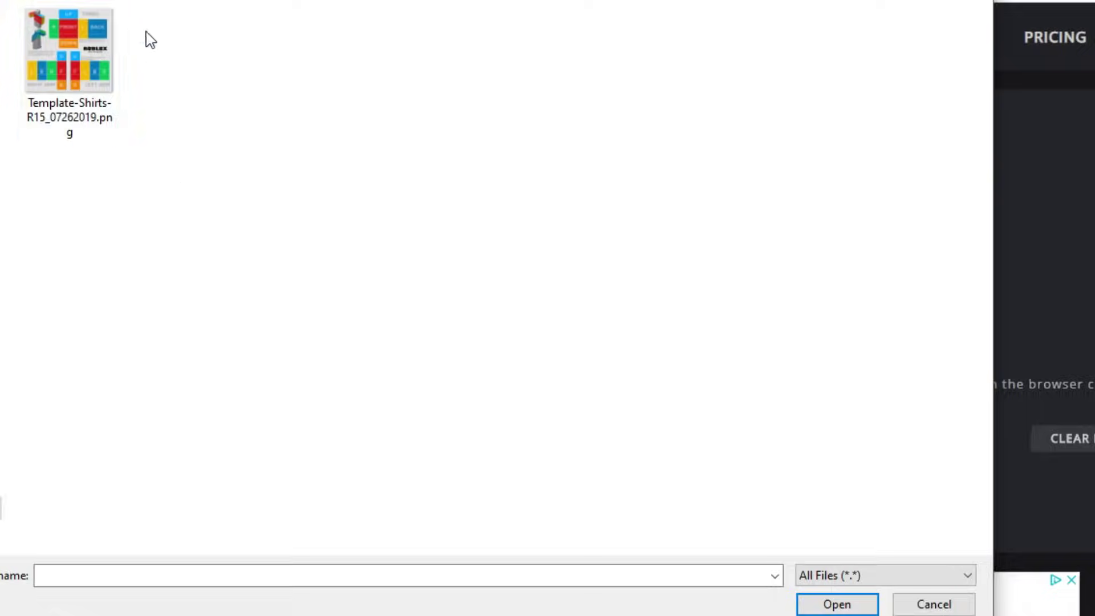
double_click(76, 128)
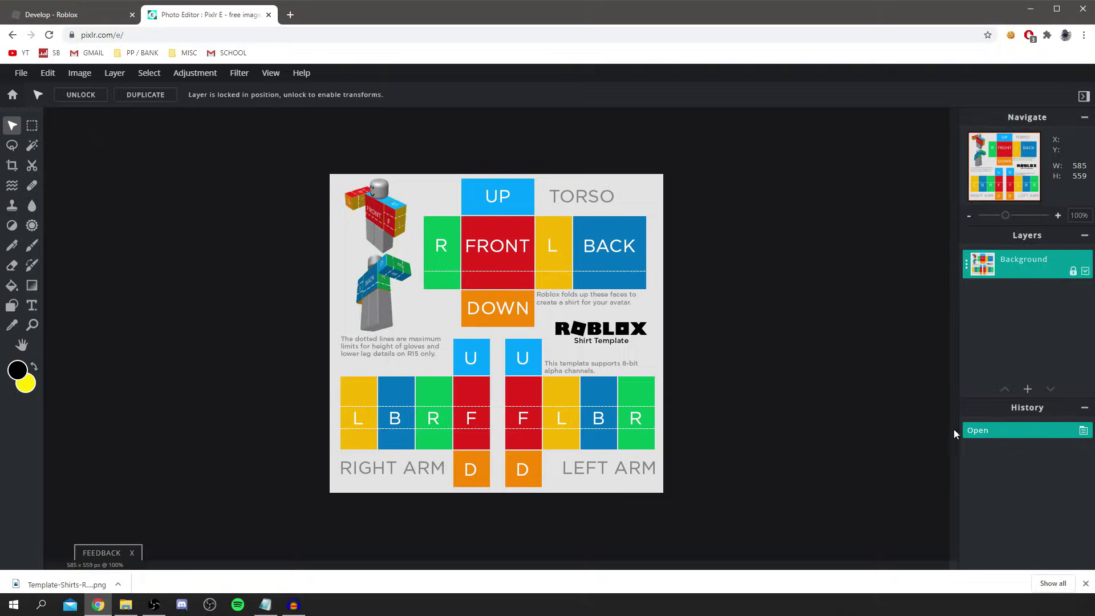
Add an empty Layer 2 above the locked shirt template background
left_click(1029, 389)
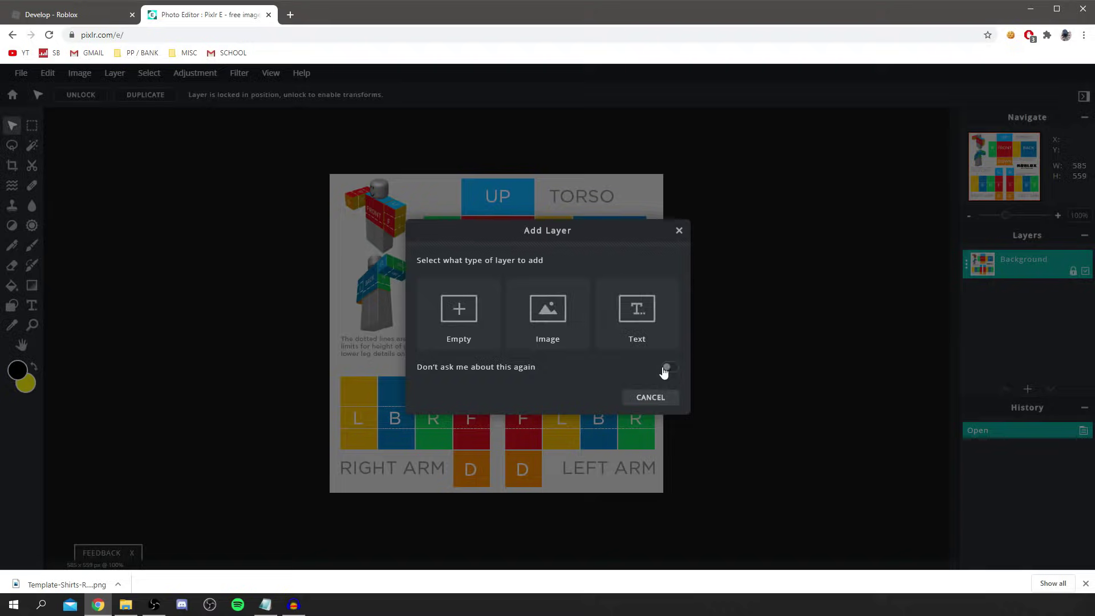
left_click(458, 310)
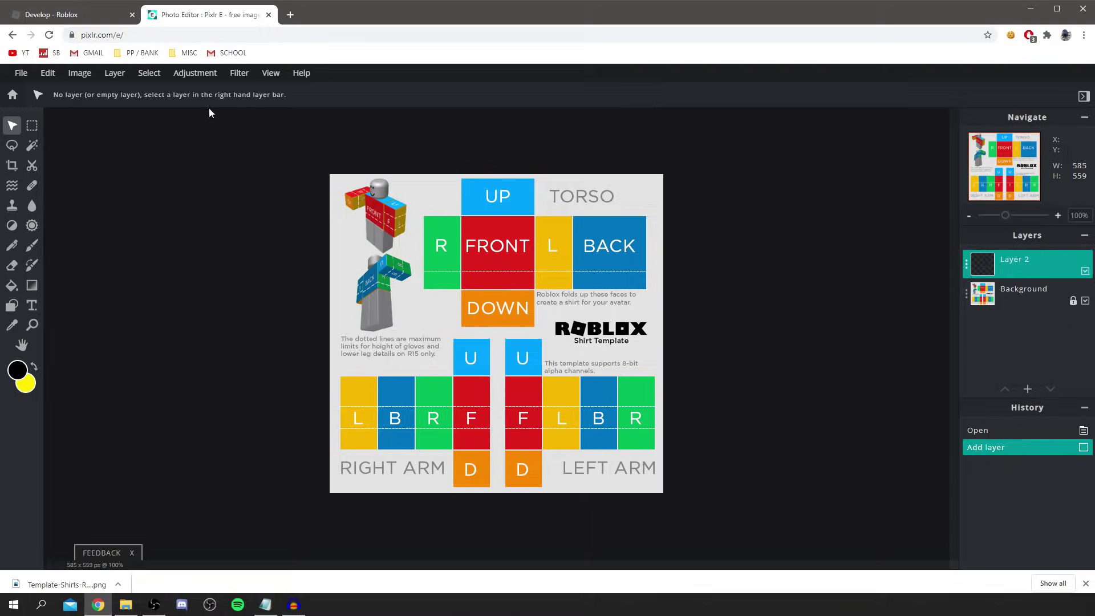
left_click(32, 127)
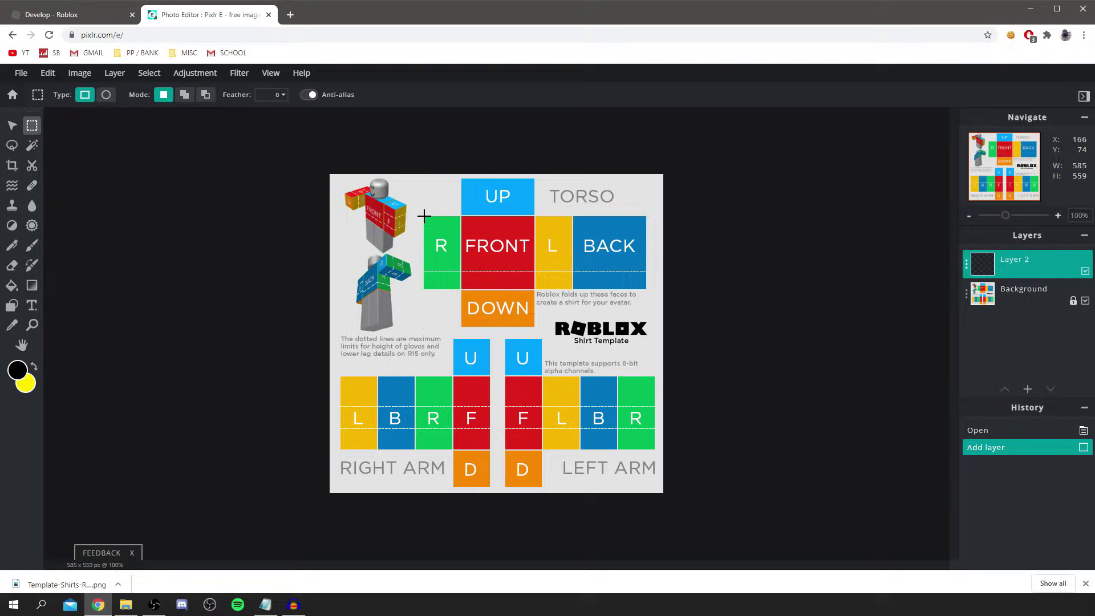
Select the R, FRONT, L, BACK torso row and fill it with blue #0095FF
left_click_drag(424, 215, 646, 290)
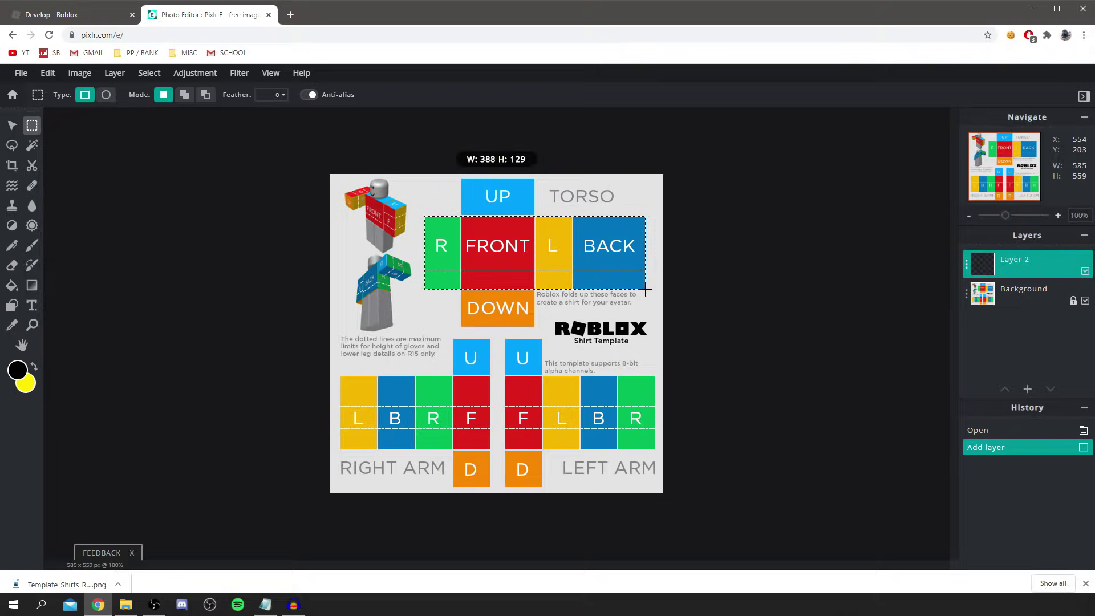
left_click_drag(645, 289, 646, 289)
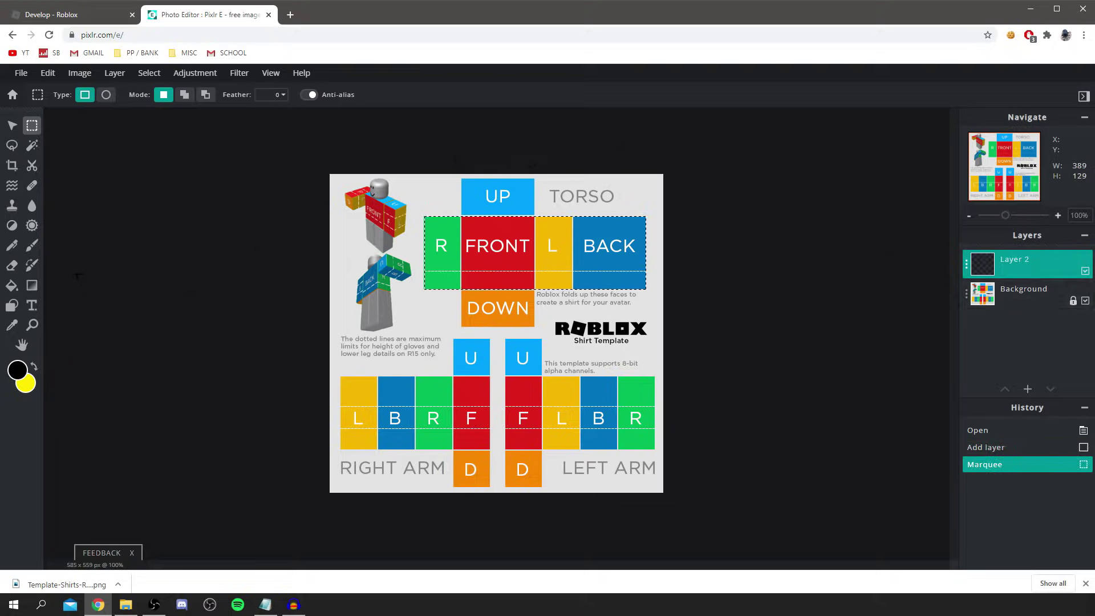
left_click(13, 287)
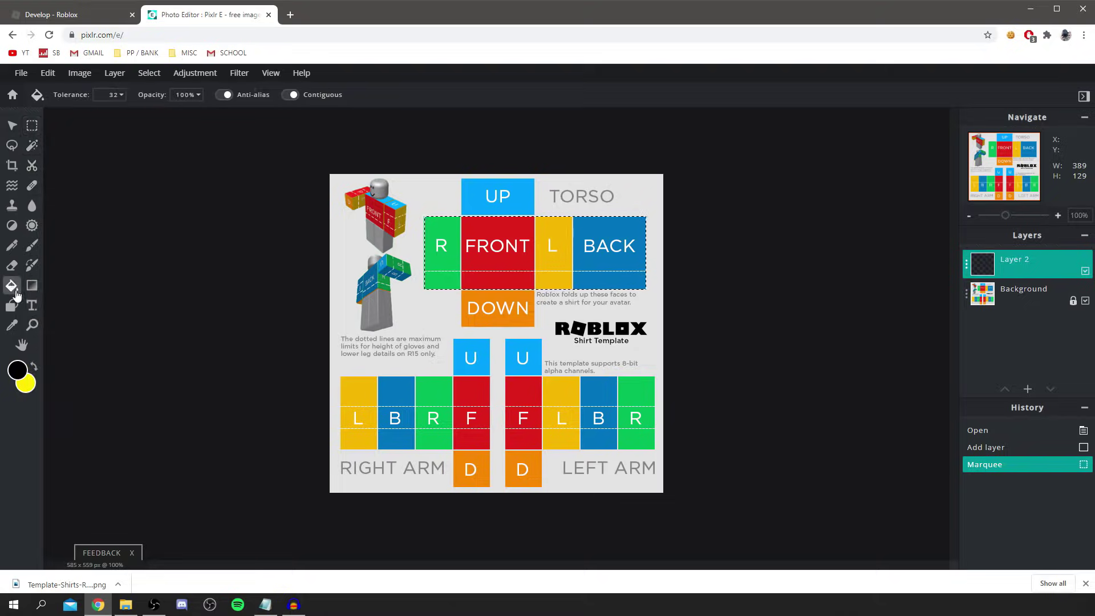
left_click(19, 371)
left_click_drag(576, 295, 577, 306)
left_click(561, 244)
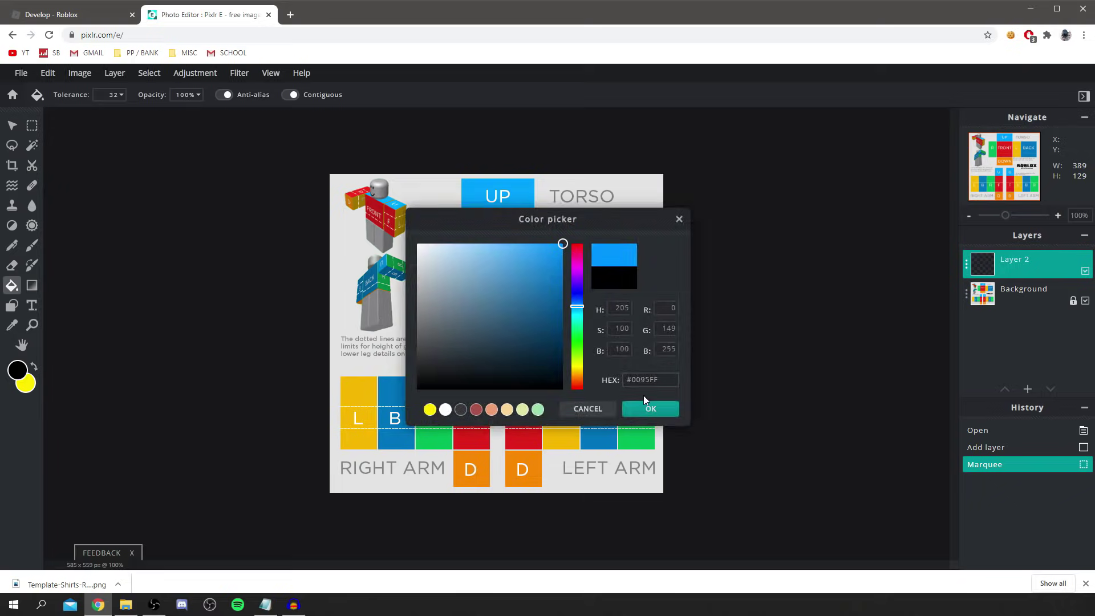
left_click(666, 406)
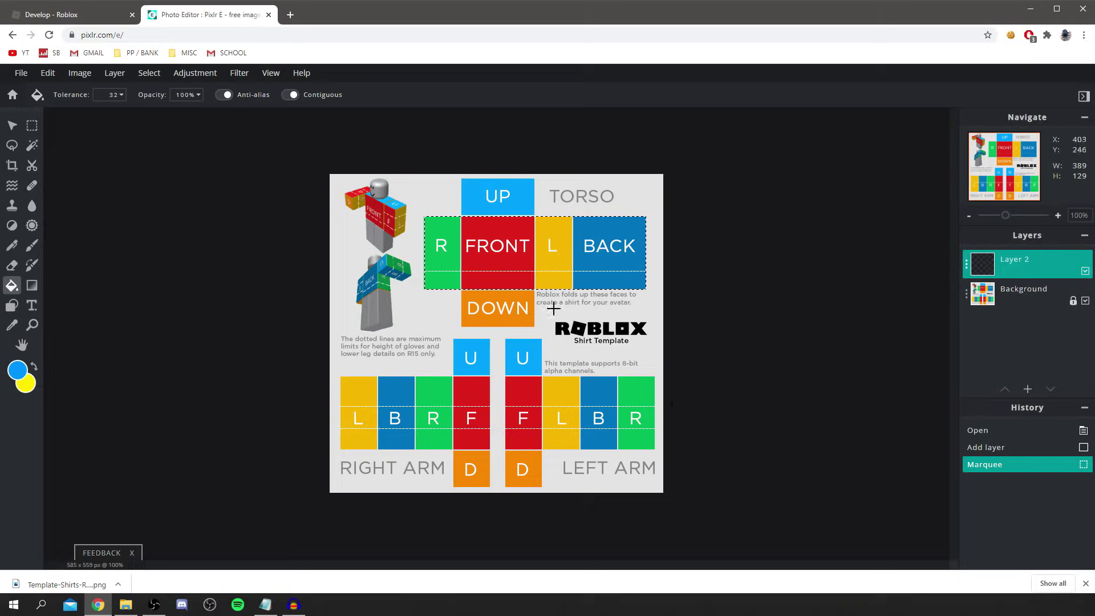
left_click(531, 246)
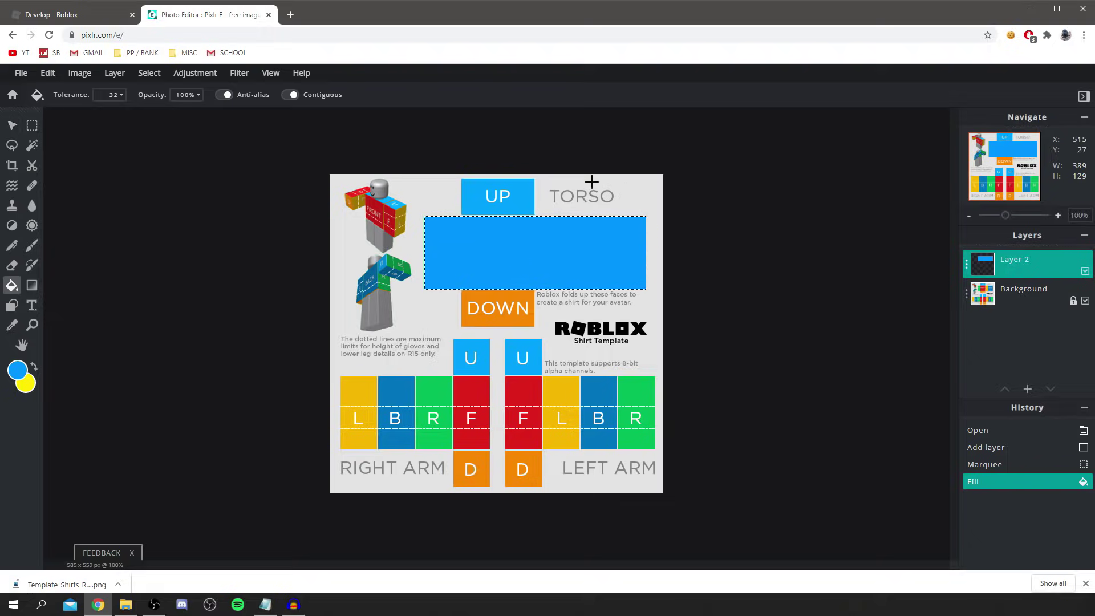
left_click(12, 125)
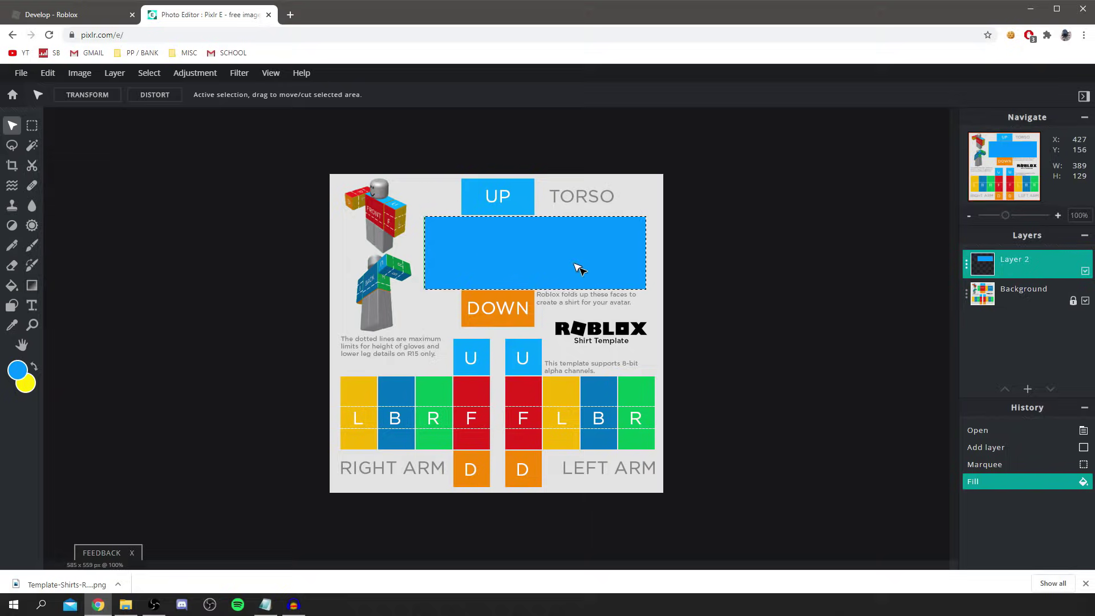
Deselect, then nudge and stretch the blue block to 391 × 130 over the torso row
key("ctrl+d")
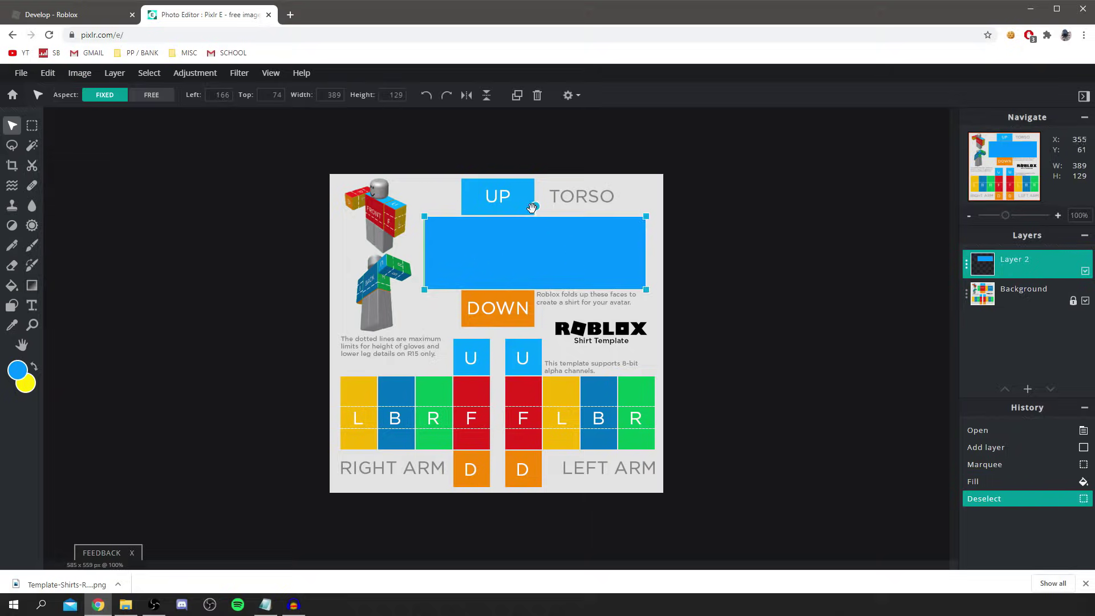
mouse_move(542, 250)
left_mouse_down()
mouse_move(524, 252)
mouse_move(542, 249)
left_mouse_up()
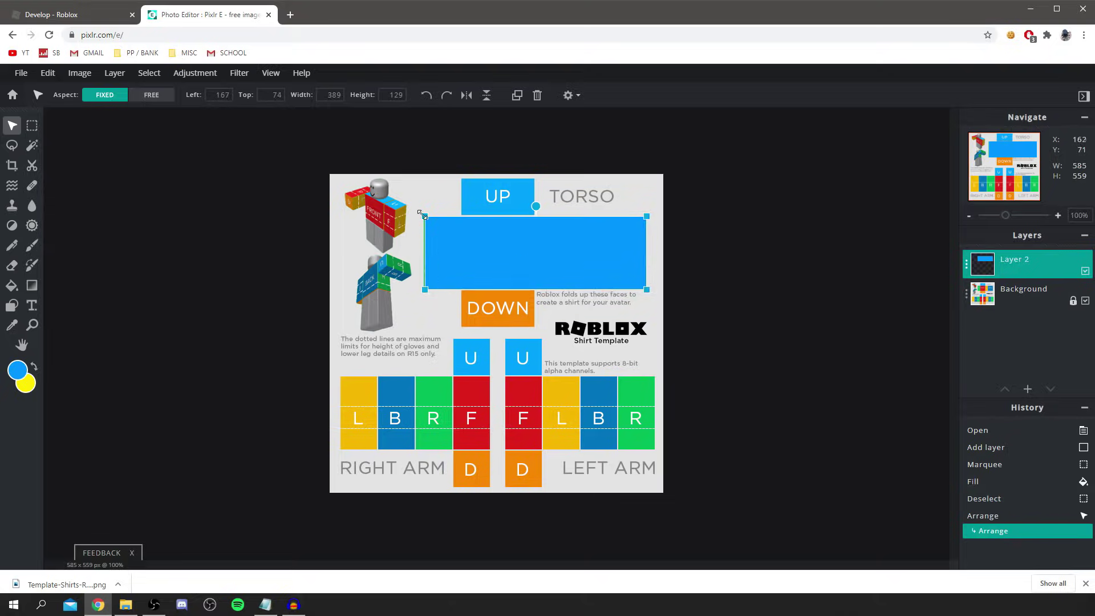
left_click_drag(422, 215, 420, 212)
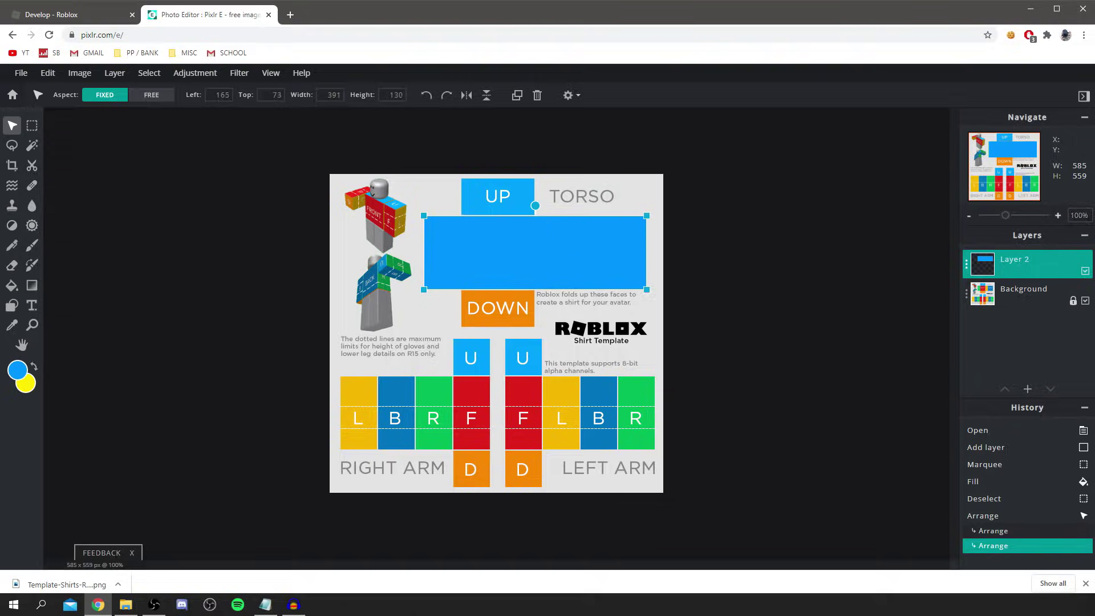
Add another empty layer, Layer 3
left_click(1027, 388)
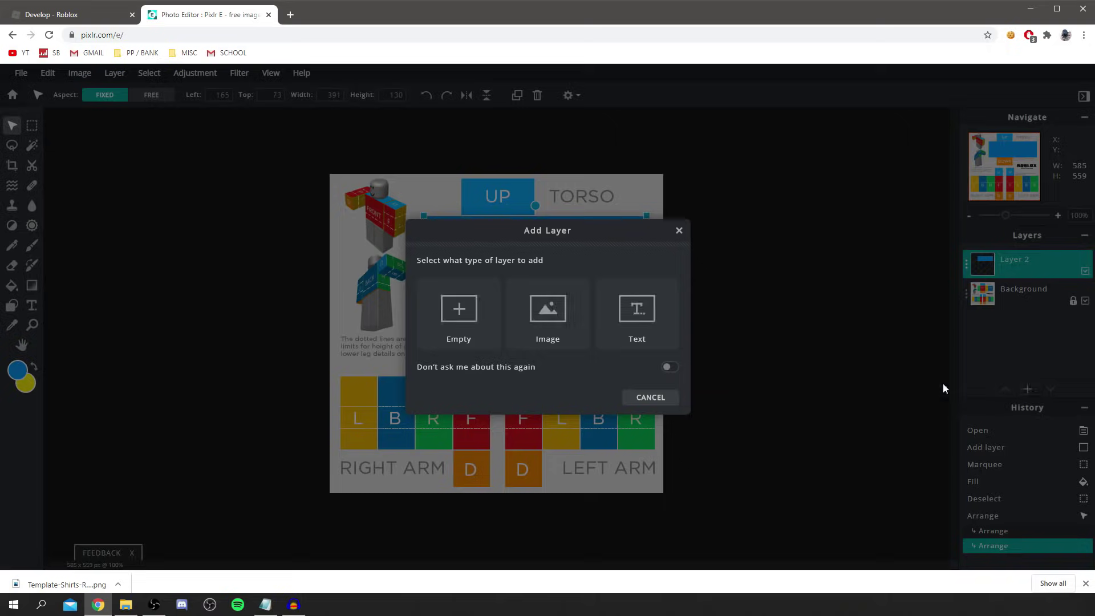
left_click(471, 309)
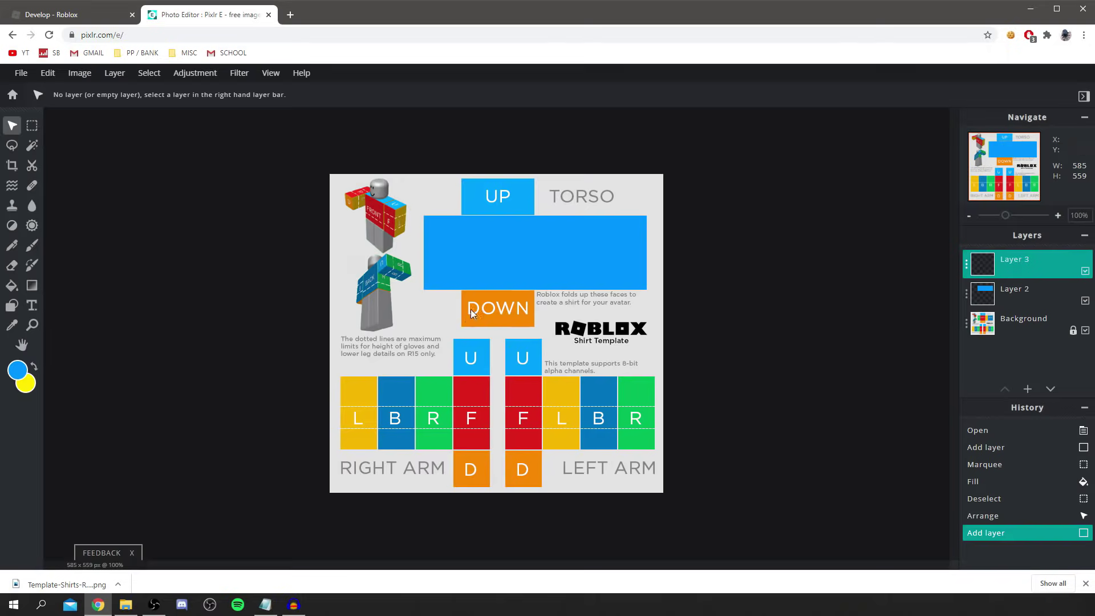
left_click(32, 125)
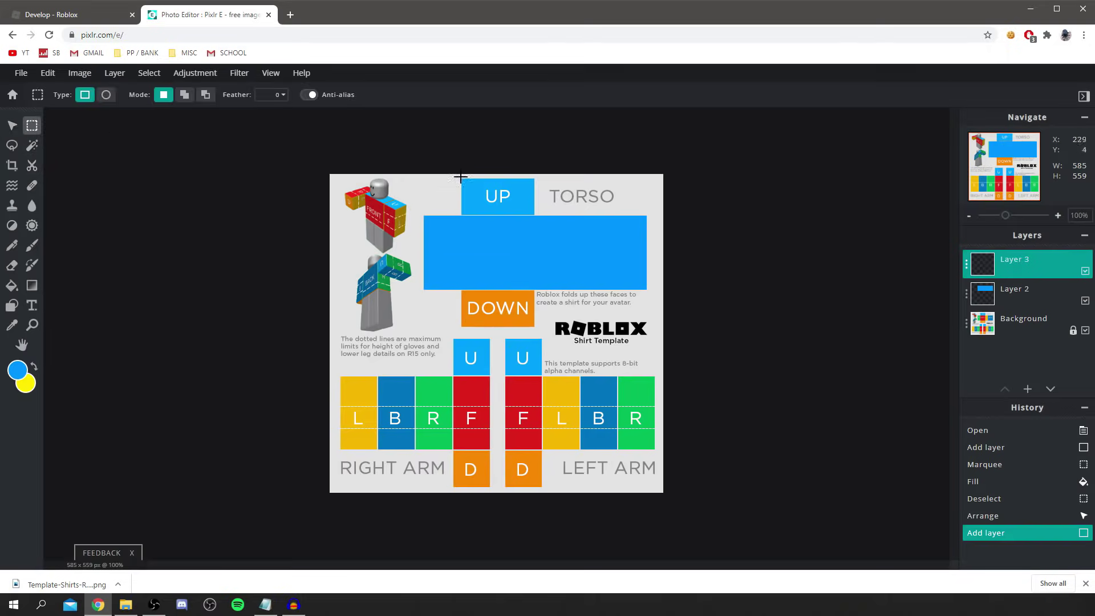
On Layer 3, select the UP-to-DOWN column, fill and brush it solid blue, then deselect
left_click_drag(462, 179, 535, 327)
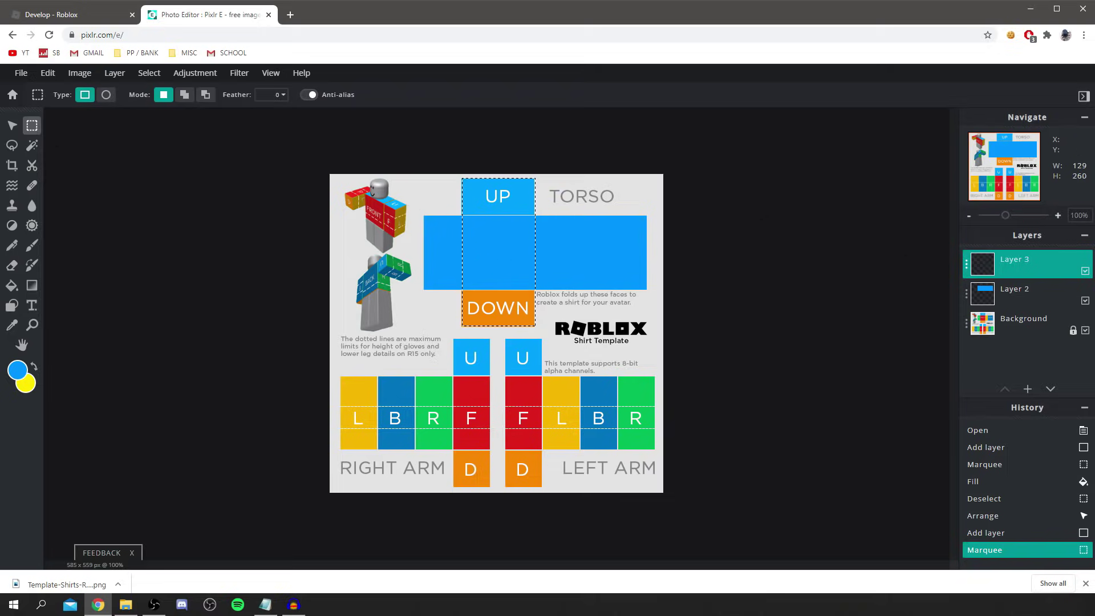
left_click(12, 287)
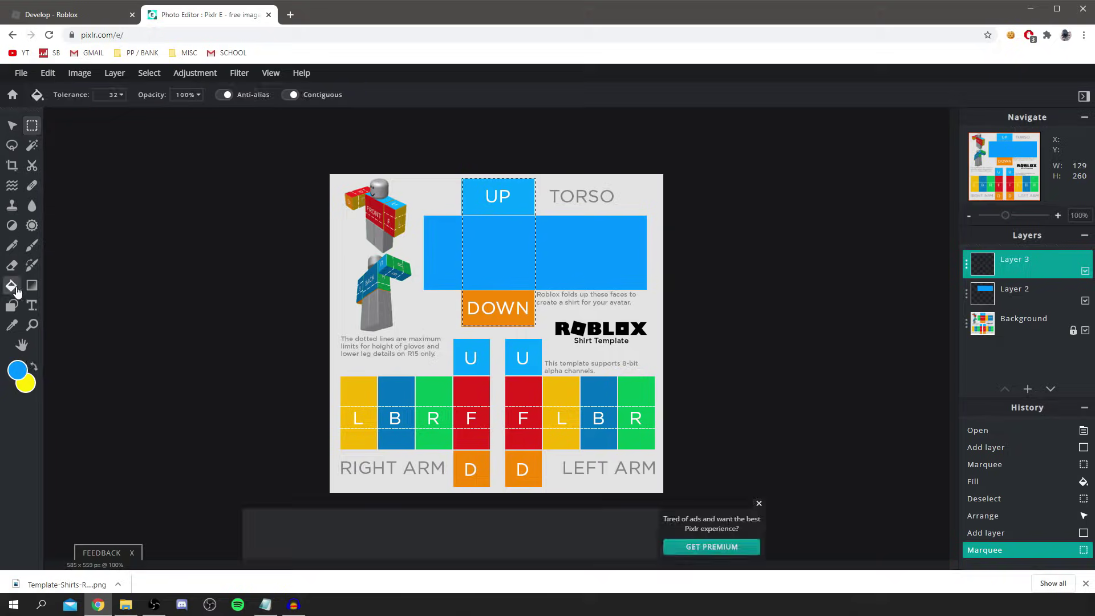
left_click(36, 251)
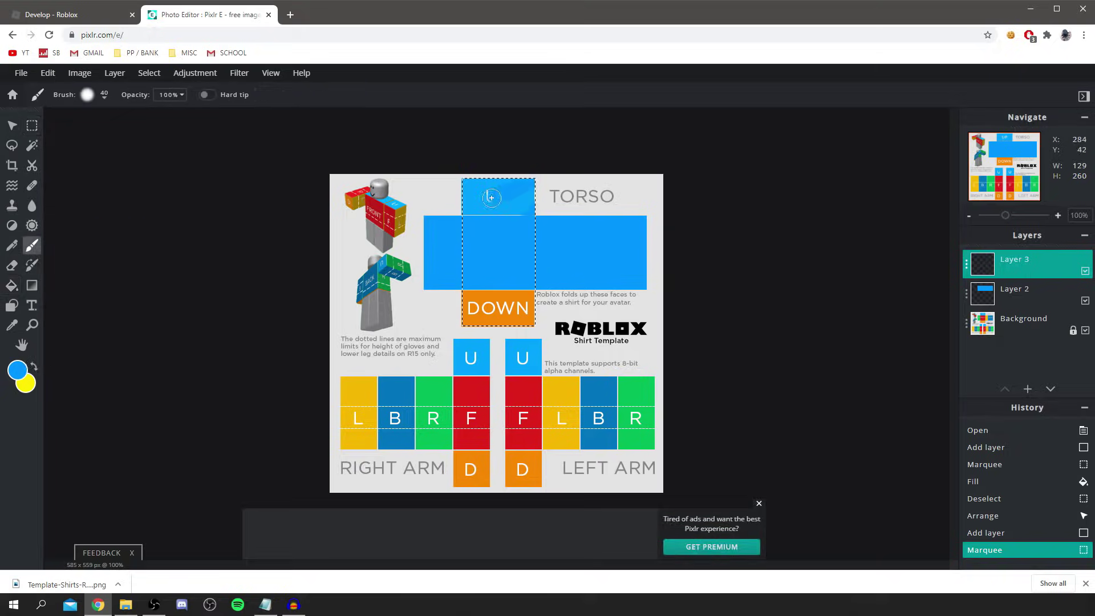
left_click(496, 206)
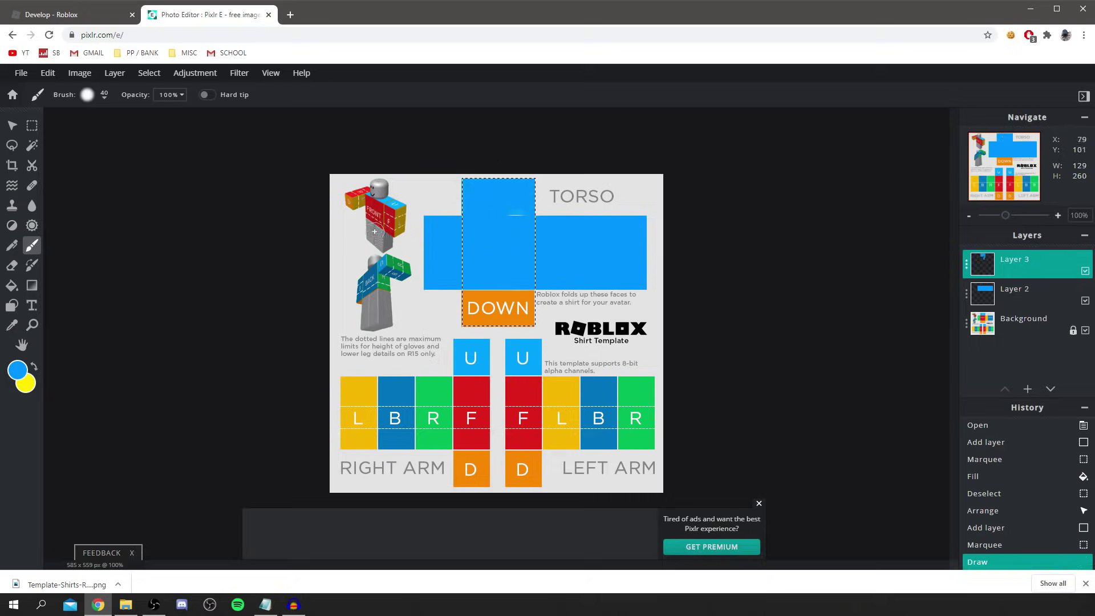
left_click(12, 286)
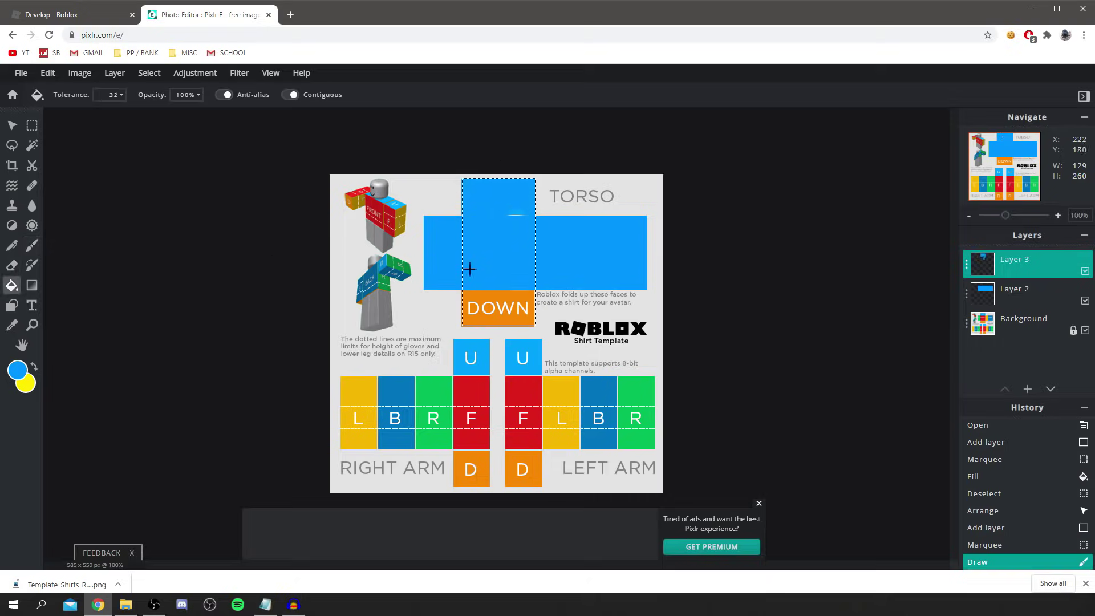
left_click(496, 206)
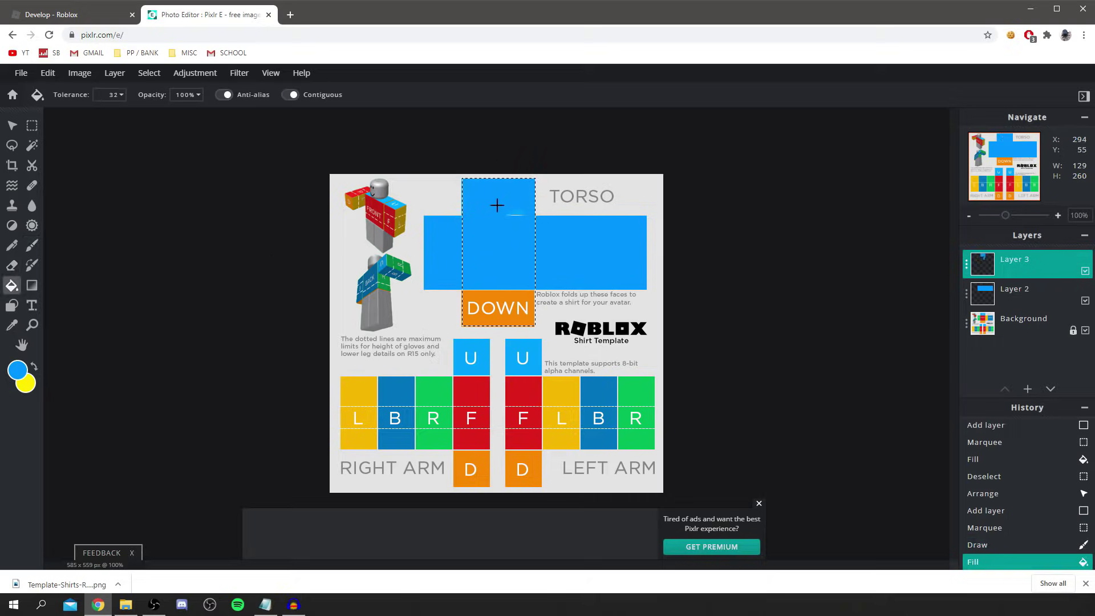
left_click(485, 309)
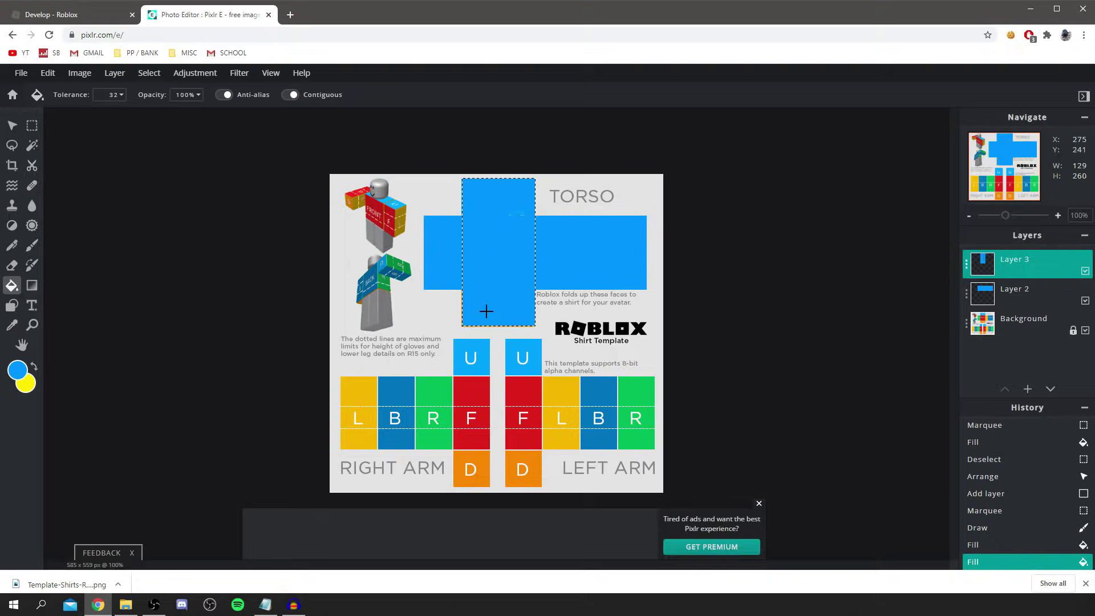
left_click(511, 230)
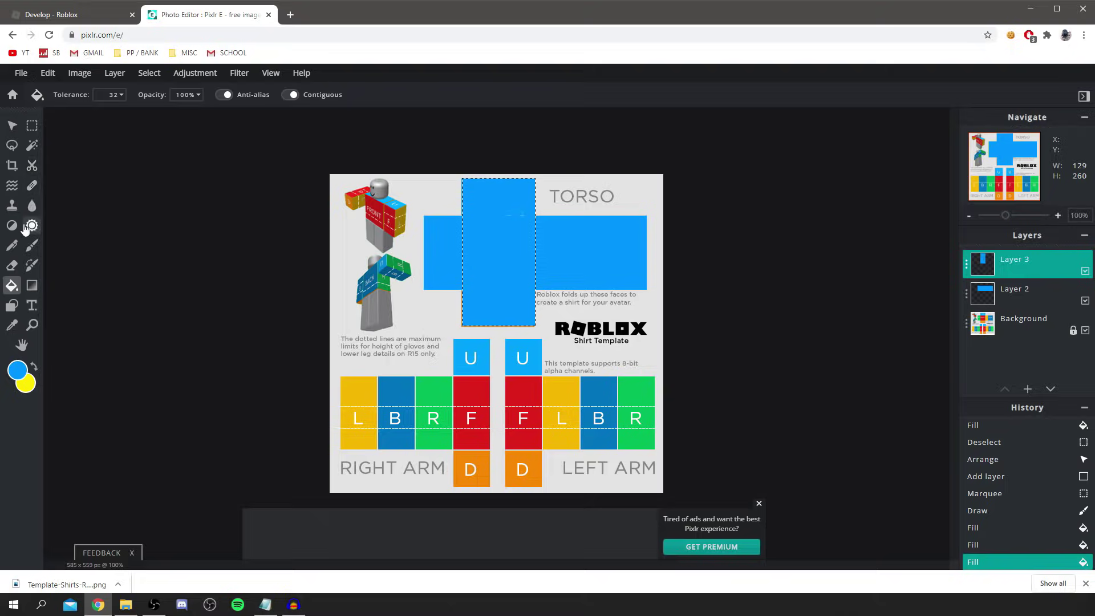
left_click(32, 246)
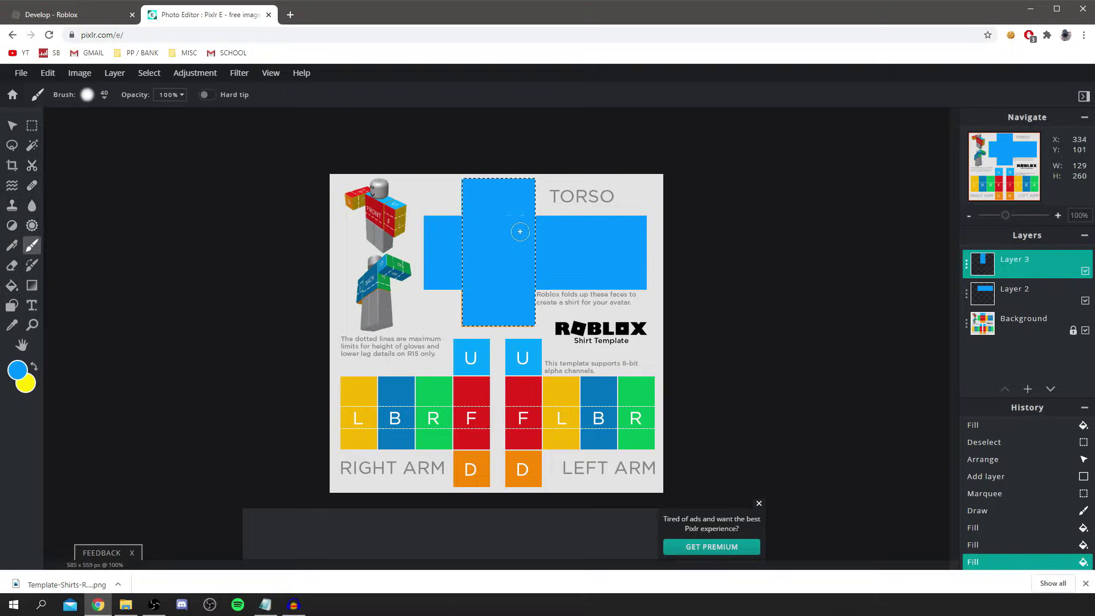
mouse_move(518, 215)
left_mouse_down()
mouse_move(524, 256)
mouse_move(515, 295)
left_mouse_up()
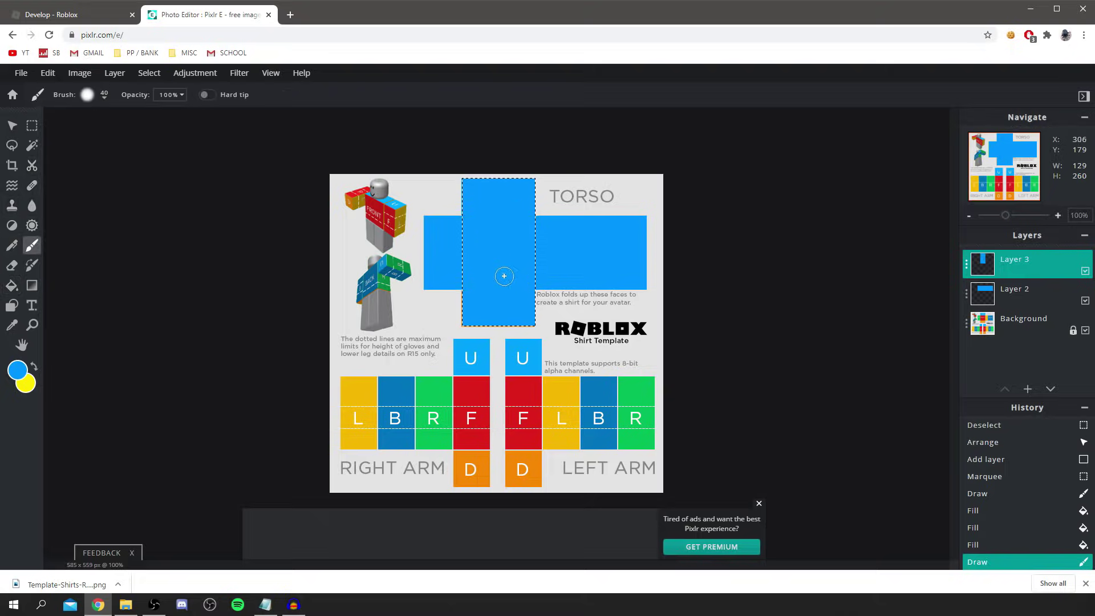
key("ctrl+d")
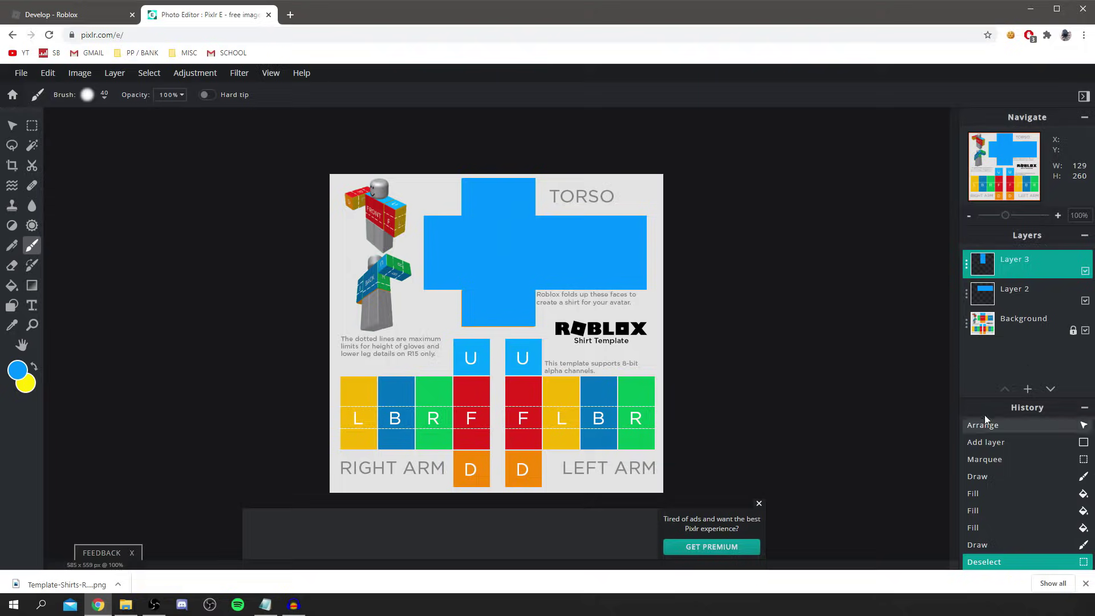
Add an empty Layer 4, undo an accidental deletion of Layer 3, then select Layer 4
left_click(1027, 391)
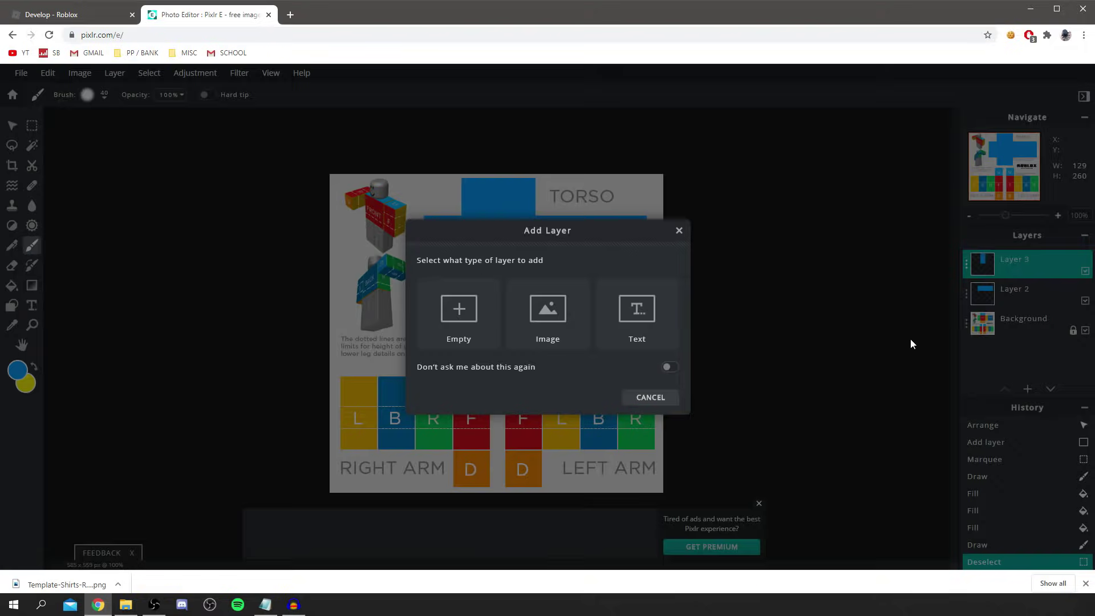
left_click(493, 331)
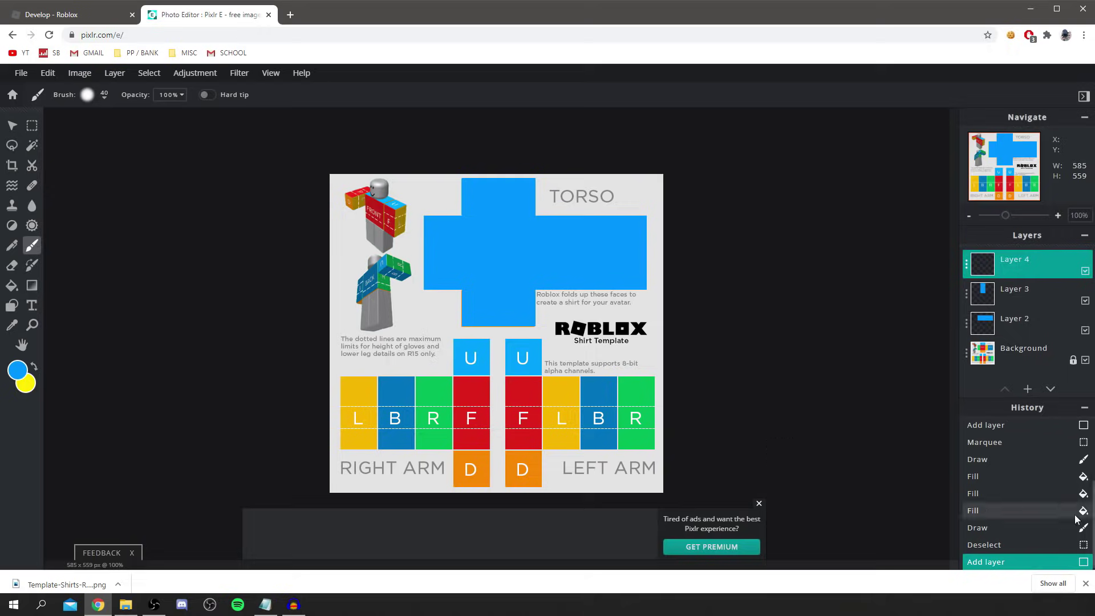
left_click(1039, 296)
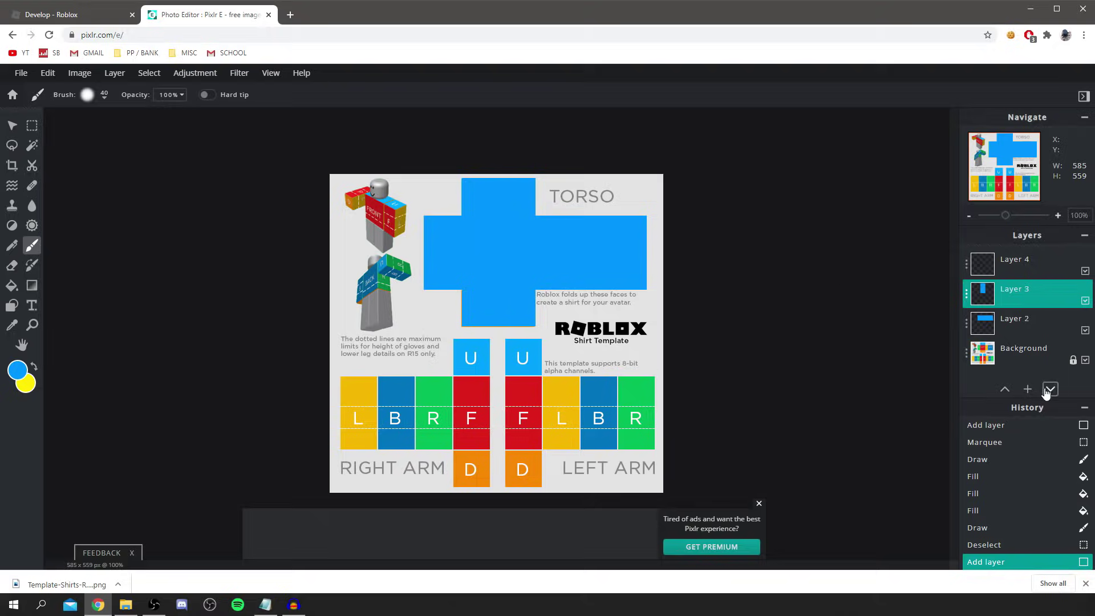
left_click(987, 306)
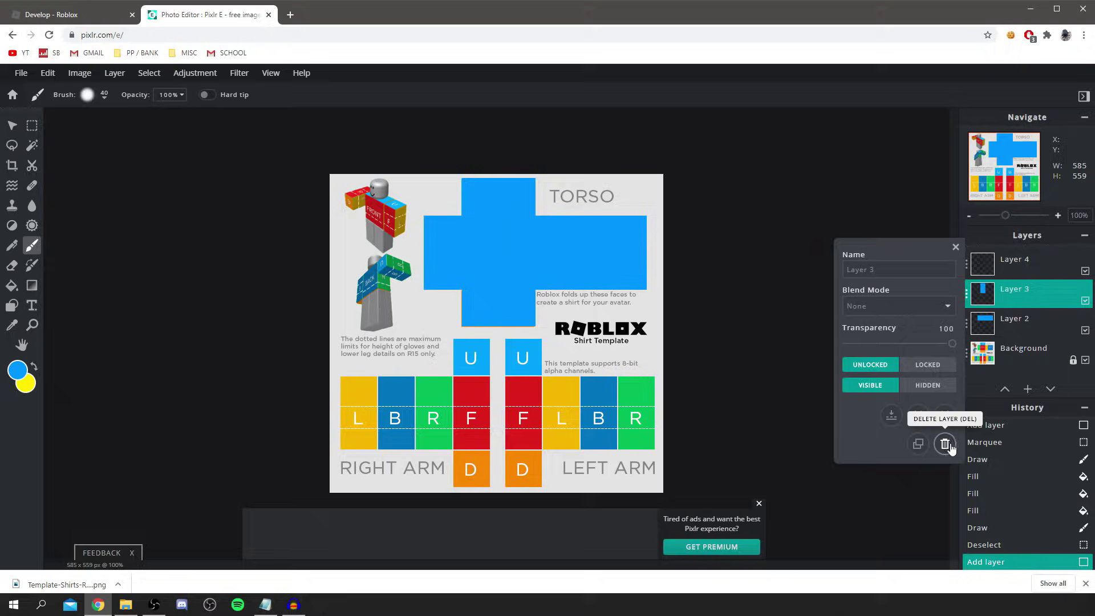
left_click(956, 247)
key("Delete")
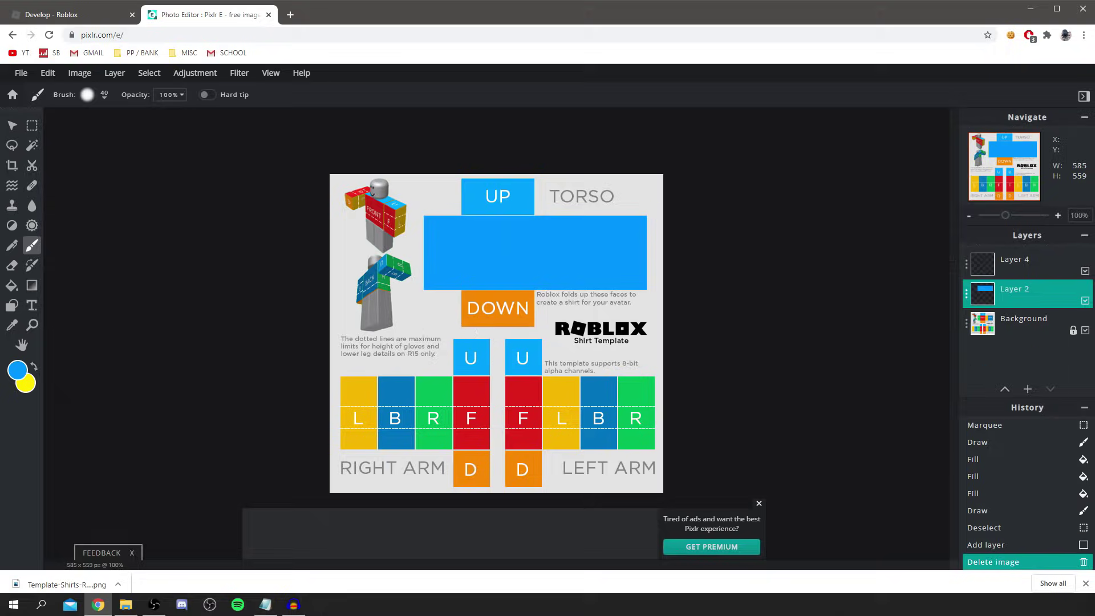
left_click(47, 73)
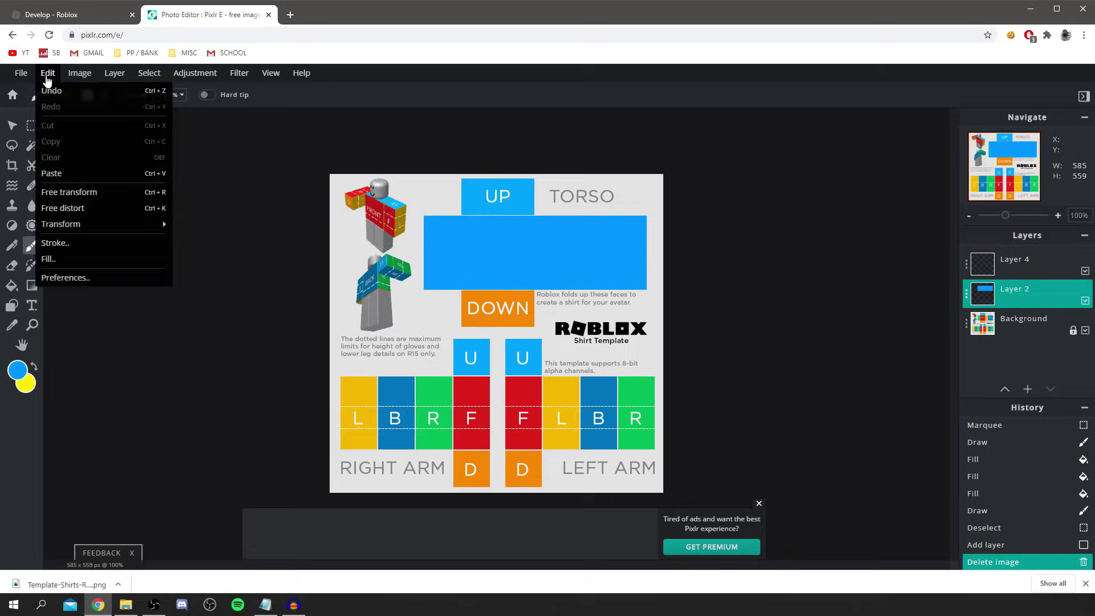
left_click(50, 93)
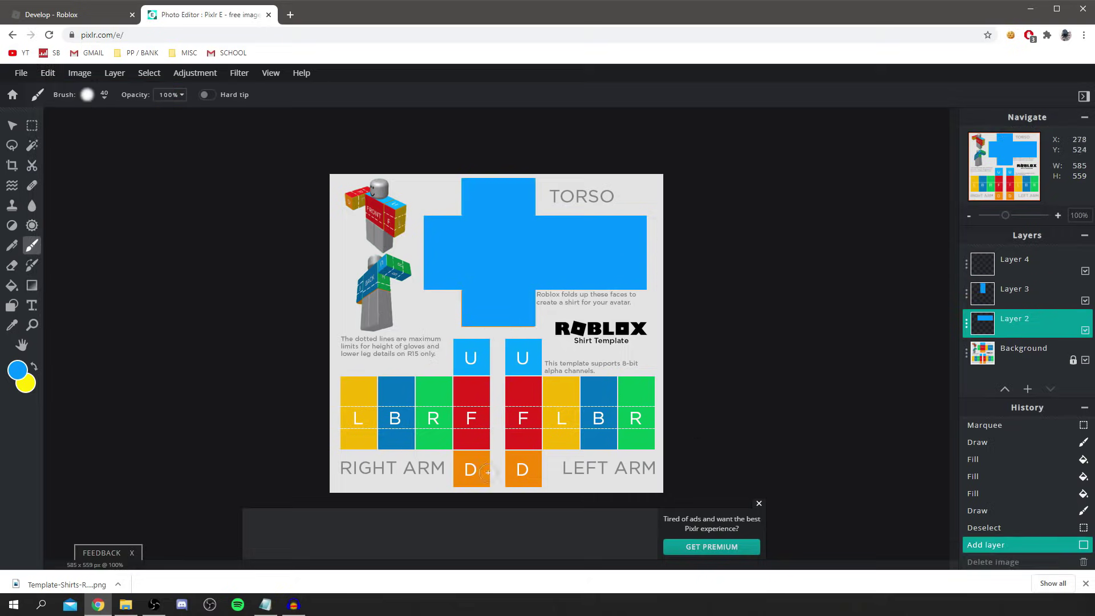
left_click(1009, 267)
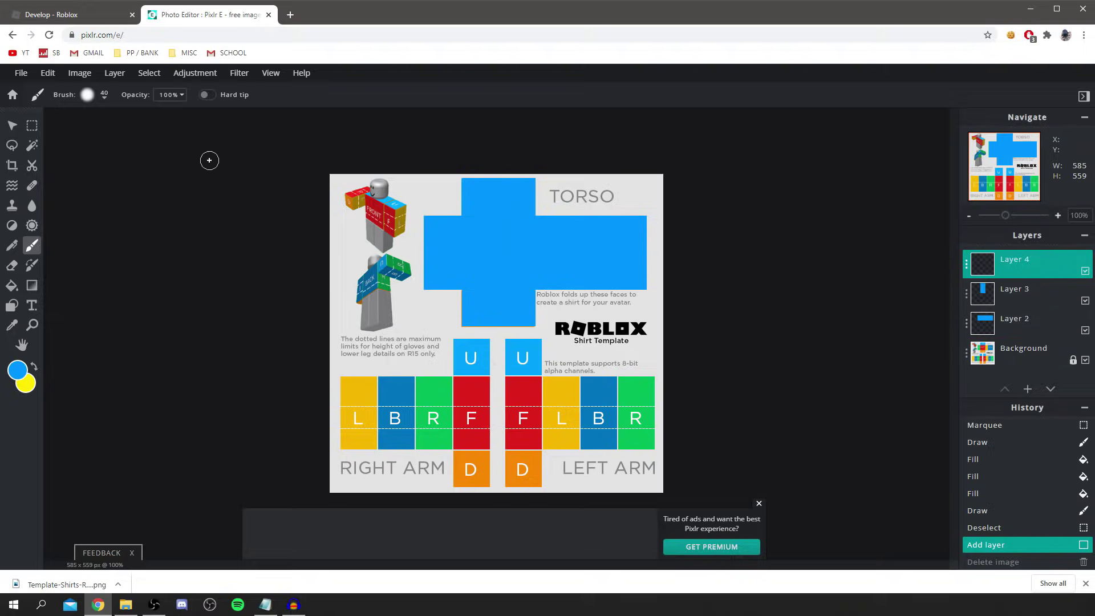
With the Marquee tool active, set the foreground colour to light blue #00AEFF
left_click(30, 126)
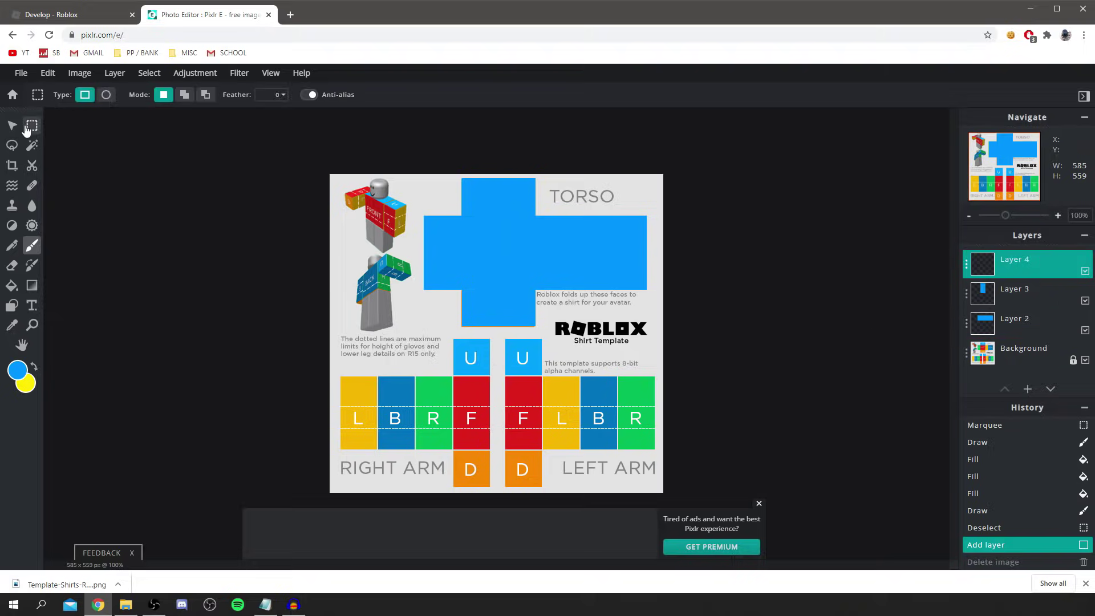
left_click(17, 371)
left_click_drag(490, 217, 306, 198)
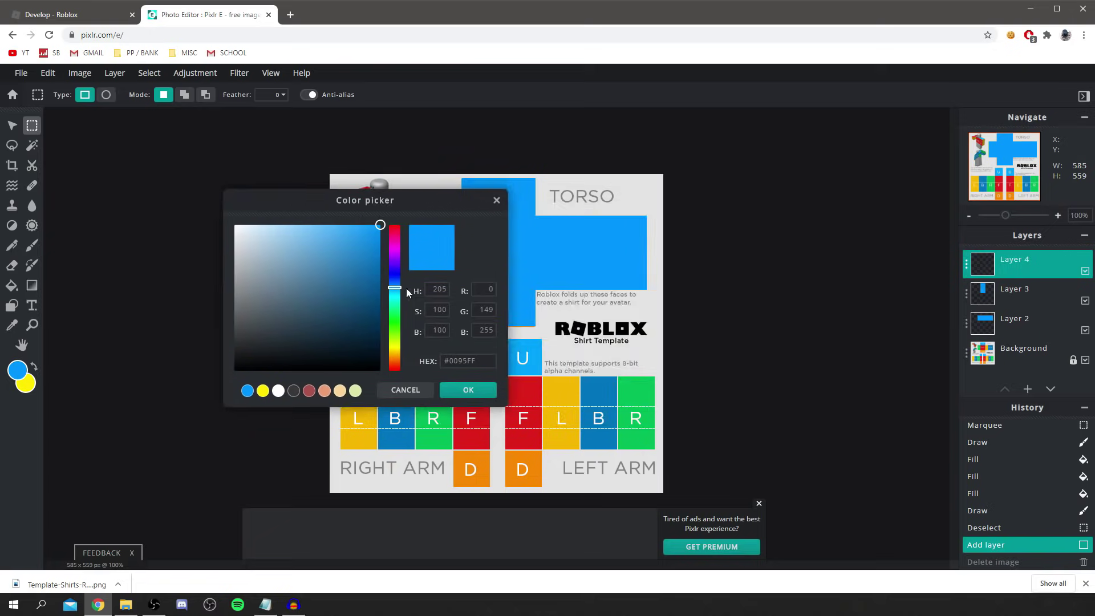
left_click_drag(393, 289, 393, 295)
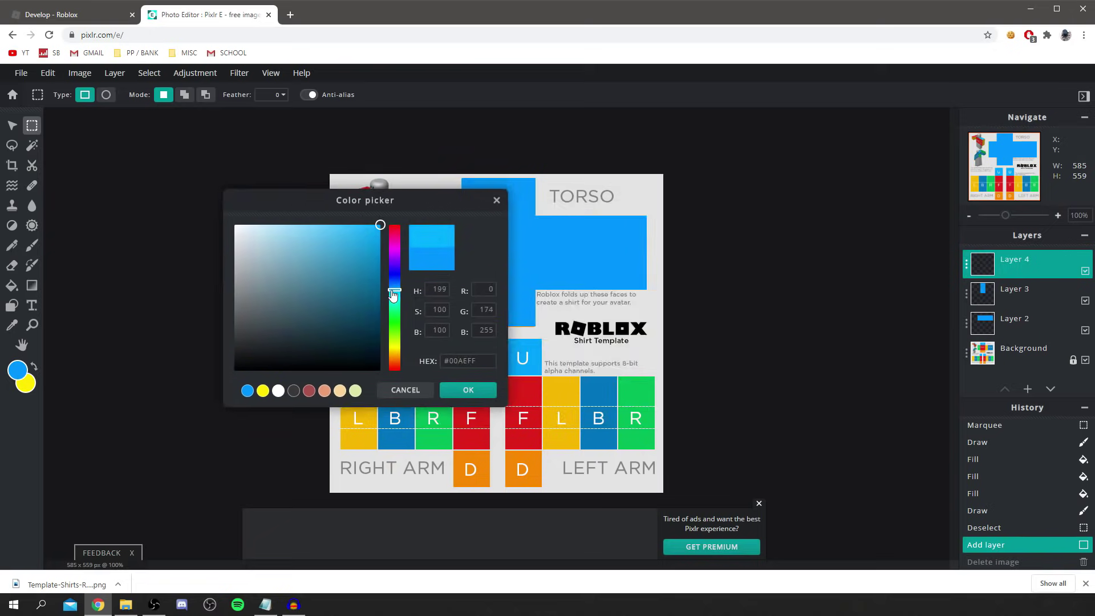
left_click(469, 390)
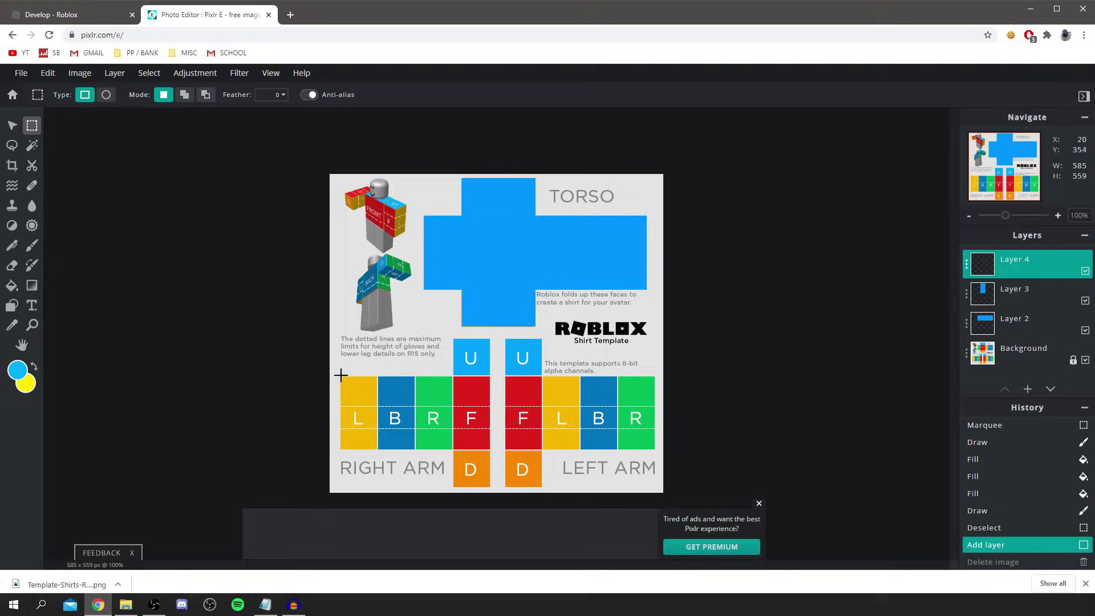
Fill the right arm's L, B, R, F faces light blue on Layer 4
left_click_drag(340, 377, 490, 450)
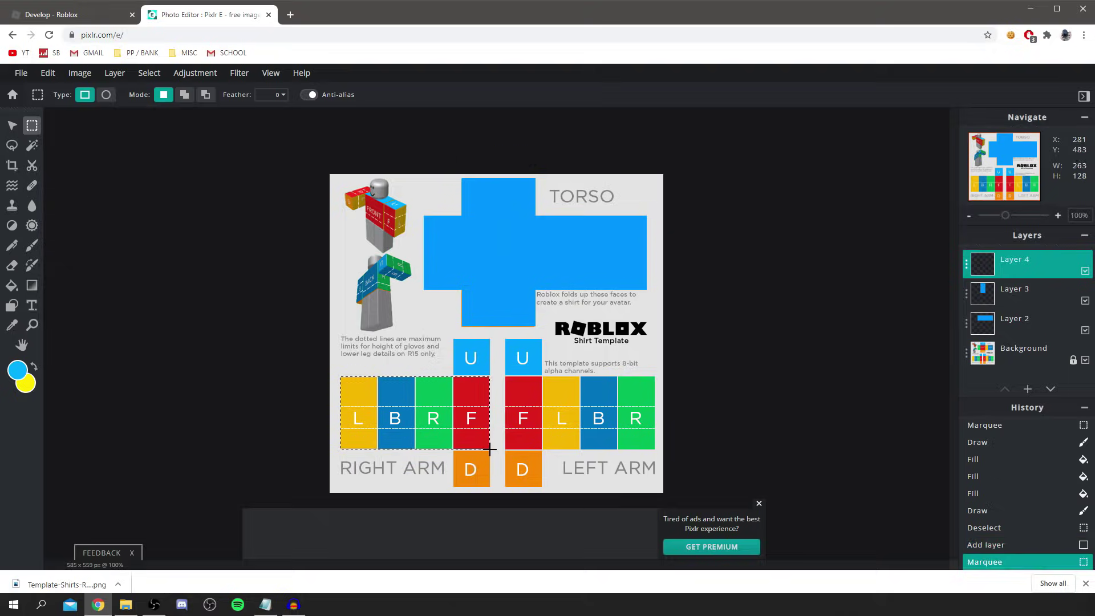
left_click(11, 285)
left_click(434, 418)
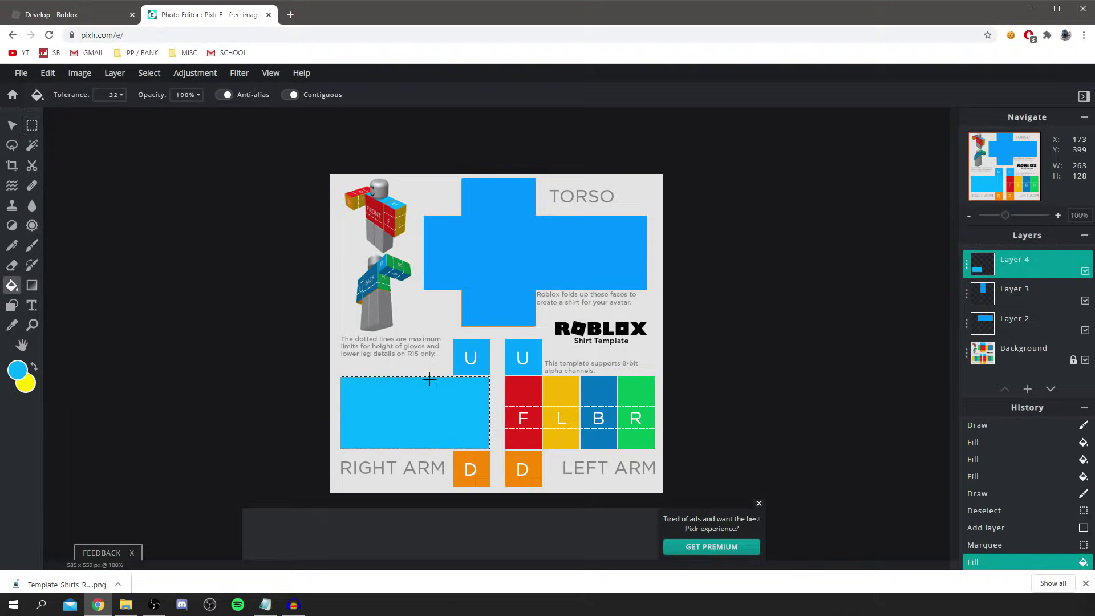
On a new empty Layer 5, fill the right arm's U-to-D strip light blue
left_click(32, 125)
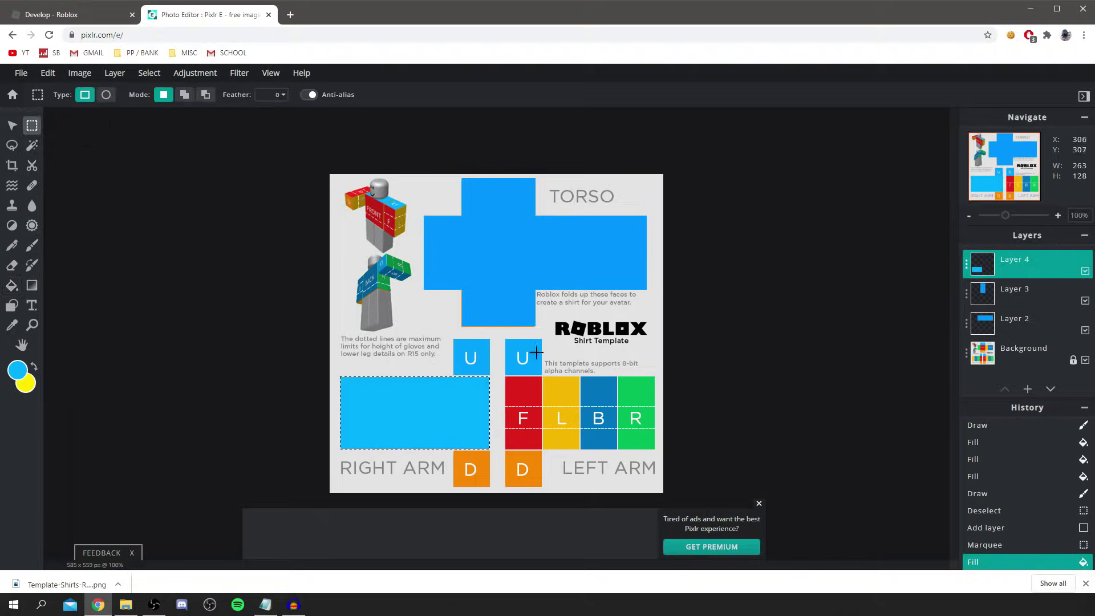
left_click(1026, 390)
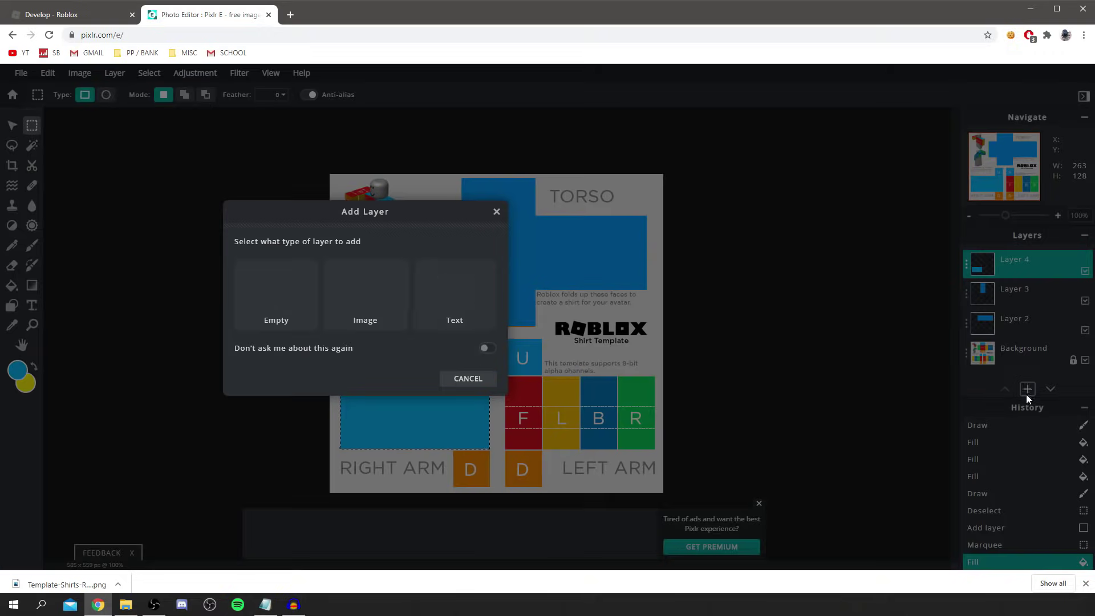
left_click(279, 292)
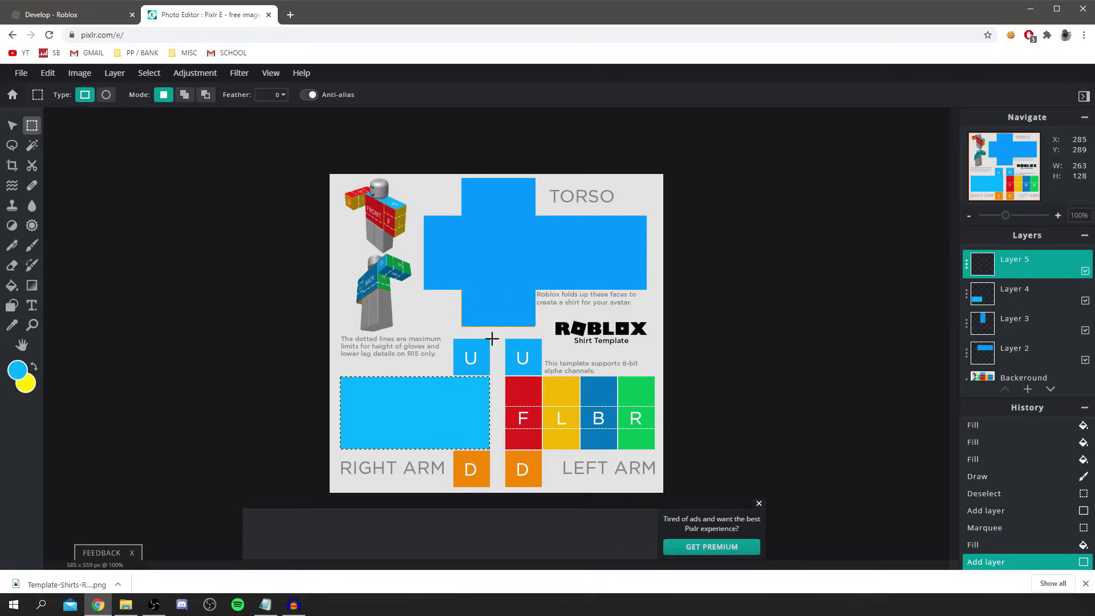
left_click_drag(492, 339, 454, 488)
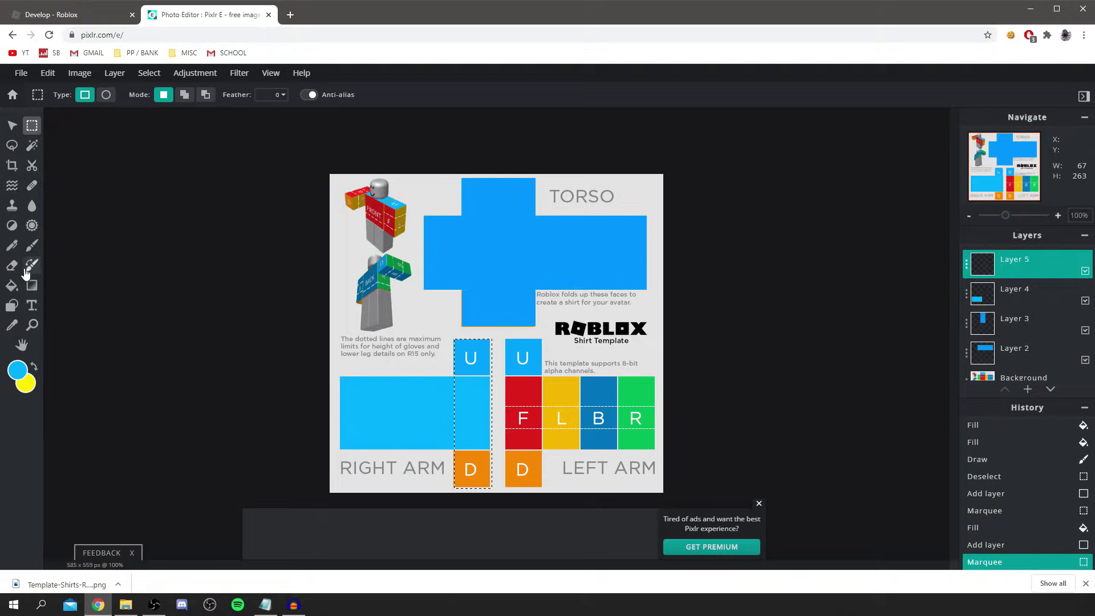
left_click(12, 286)
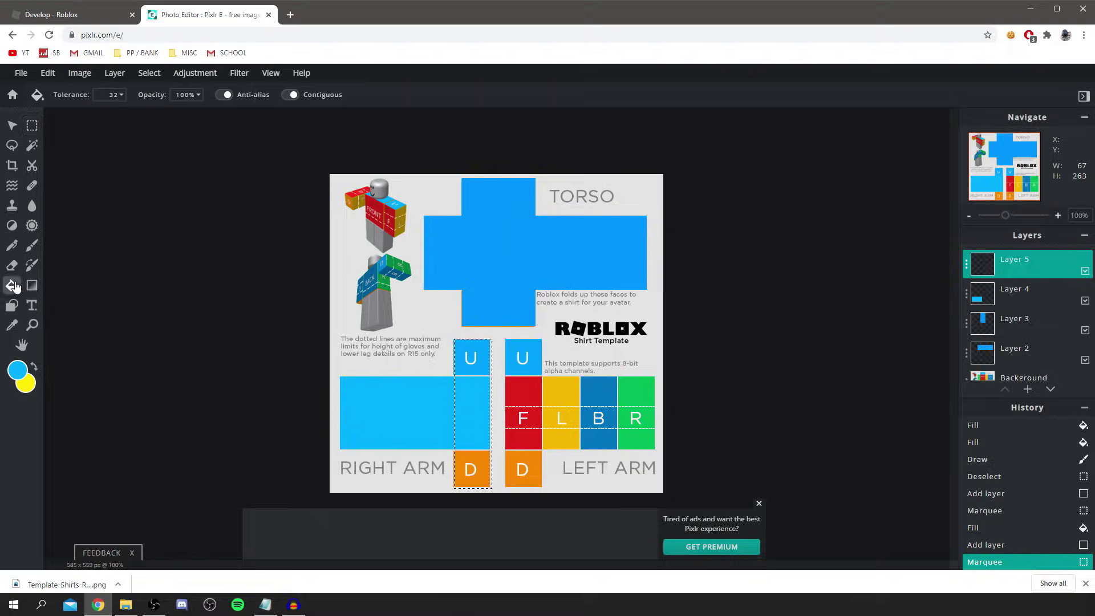
left_click(475, 424)
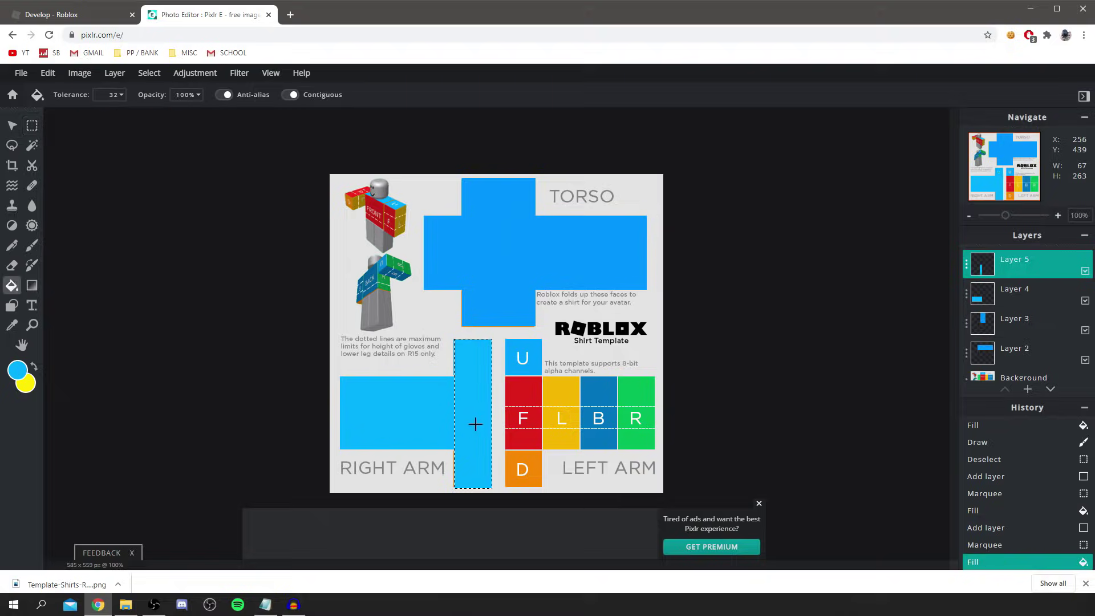
On a new empty Layer 6, fill the left arm's F, L, B, R faces light blue
left_click(1028, 390)
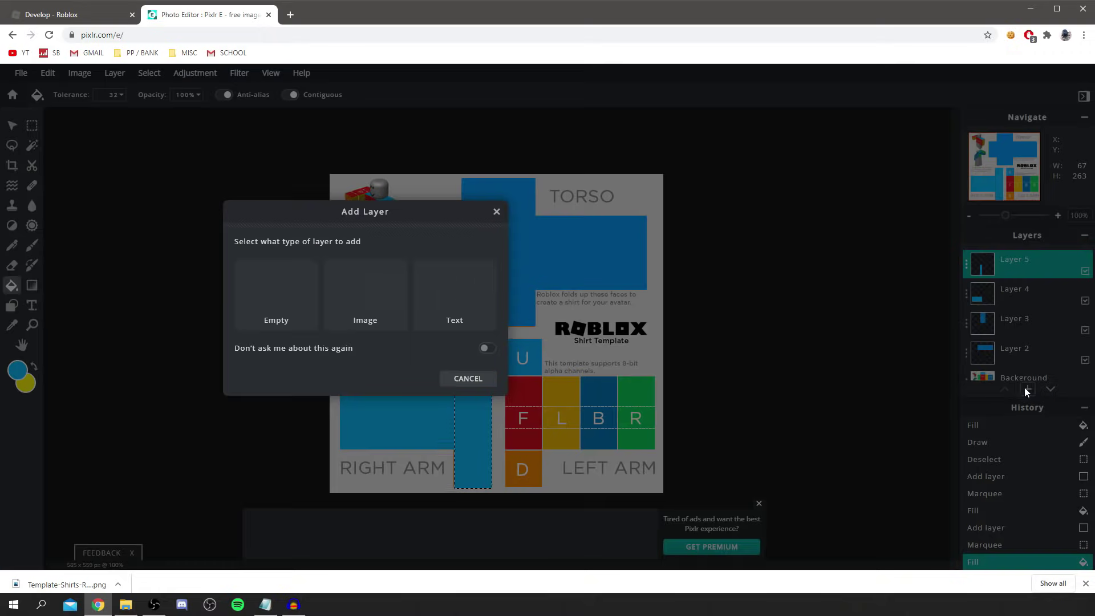
left_click(287, 292)
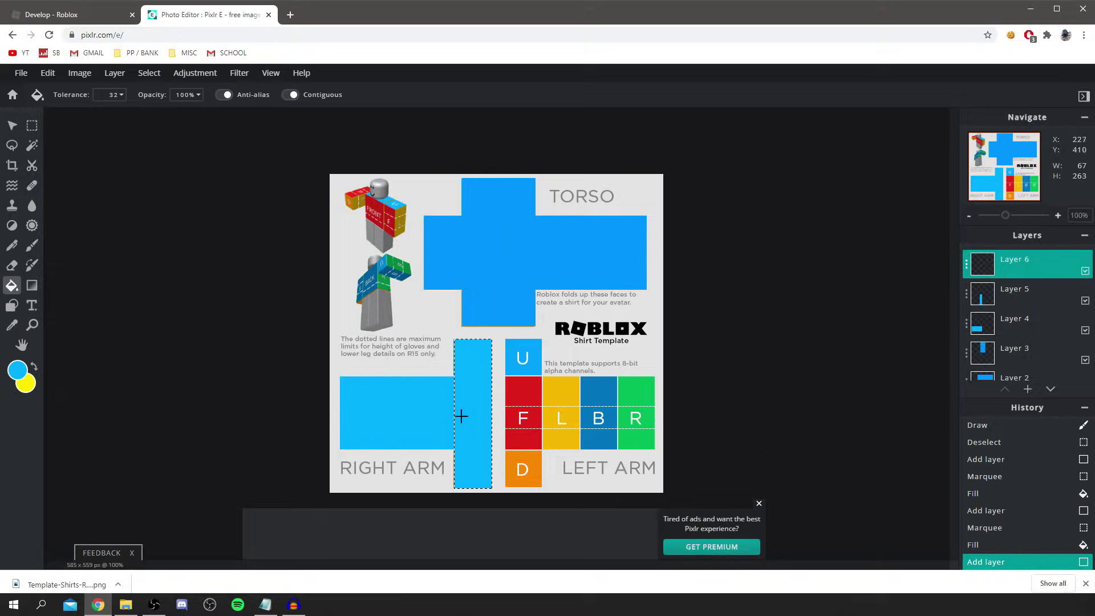
right_click(470, 388)
key("ctrl+y")
key("m")
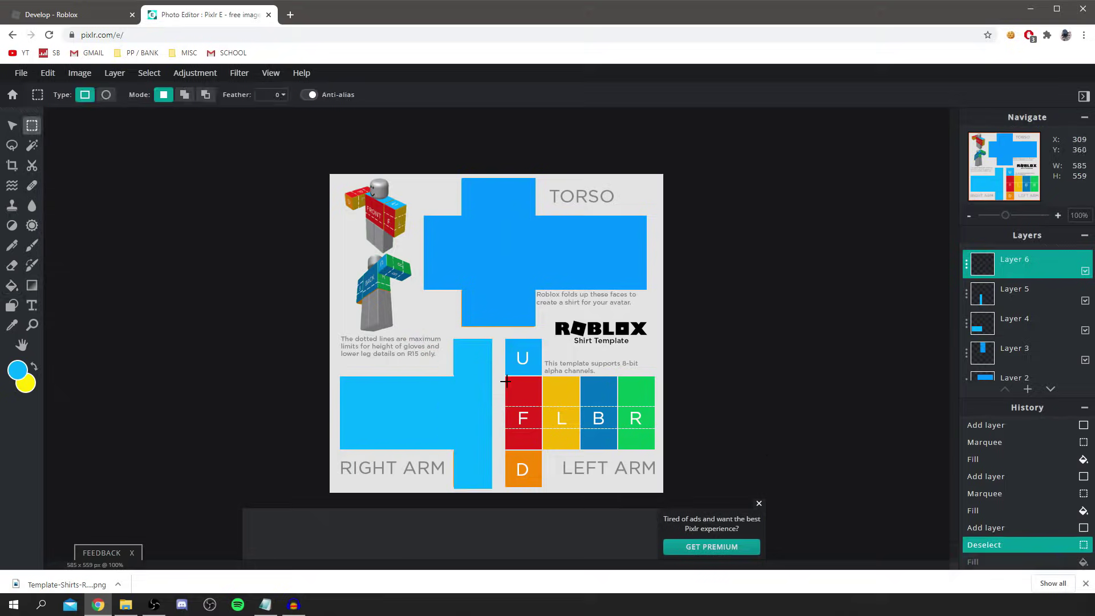
left_click_drag(506, 376, 655, 448)
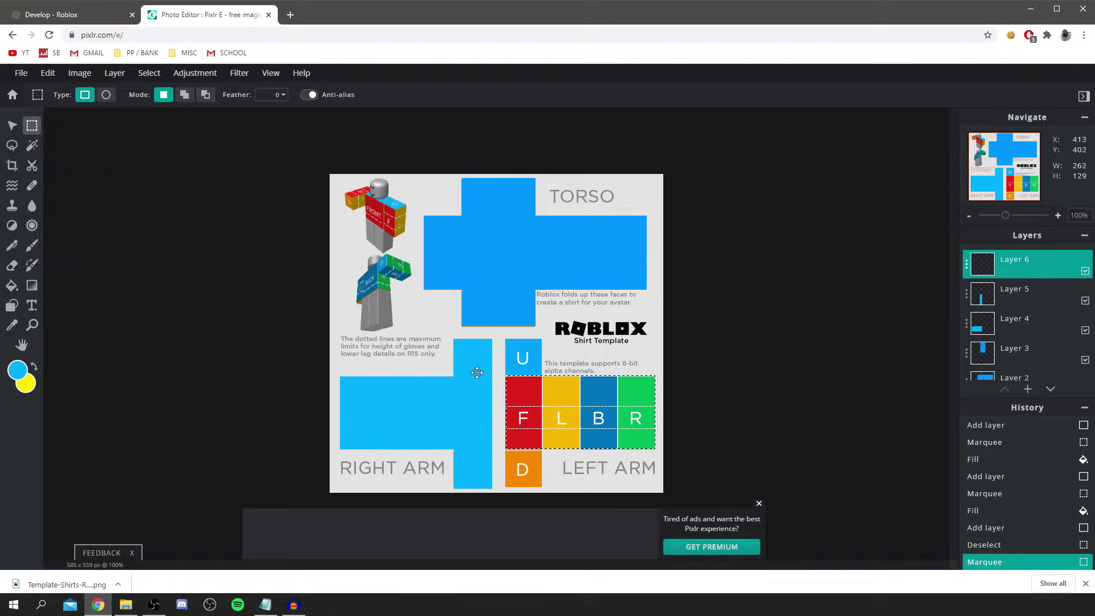
left_click(11, 285)
left_click(594, 418)
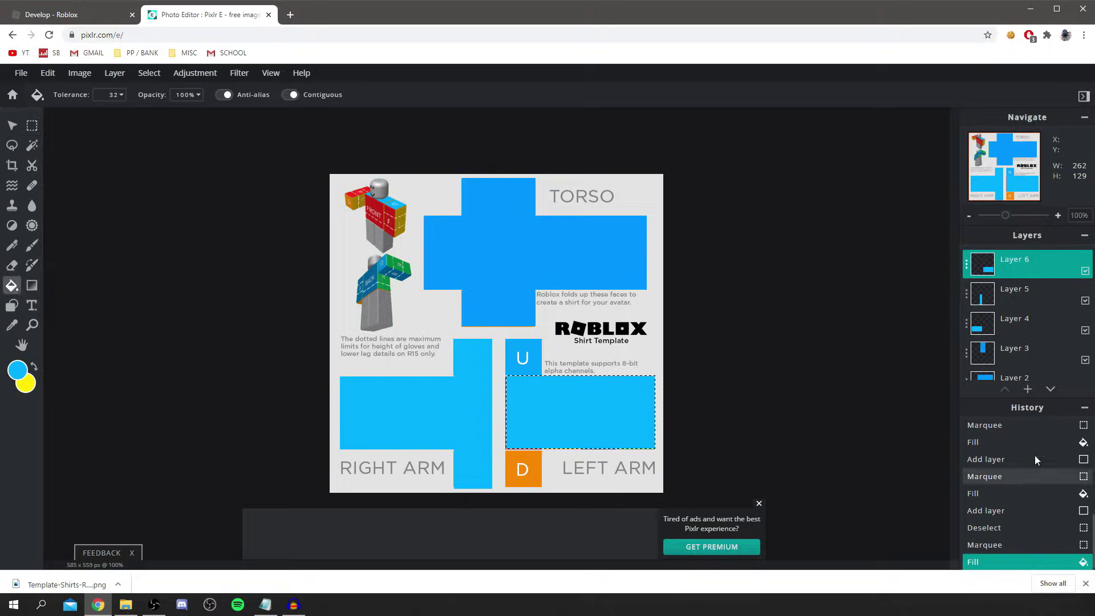
On new Layer 7, fill the left arm's U-and-D strip light blue and deselect
left_click(1028, 390)
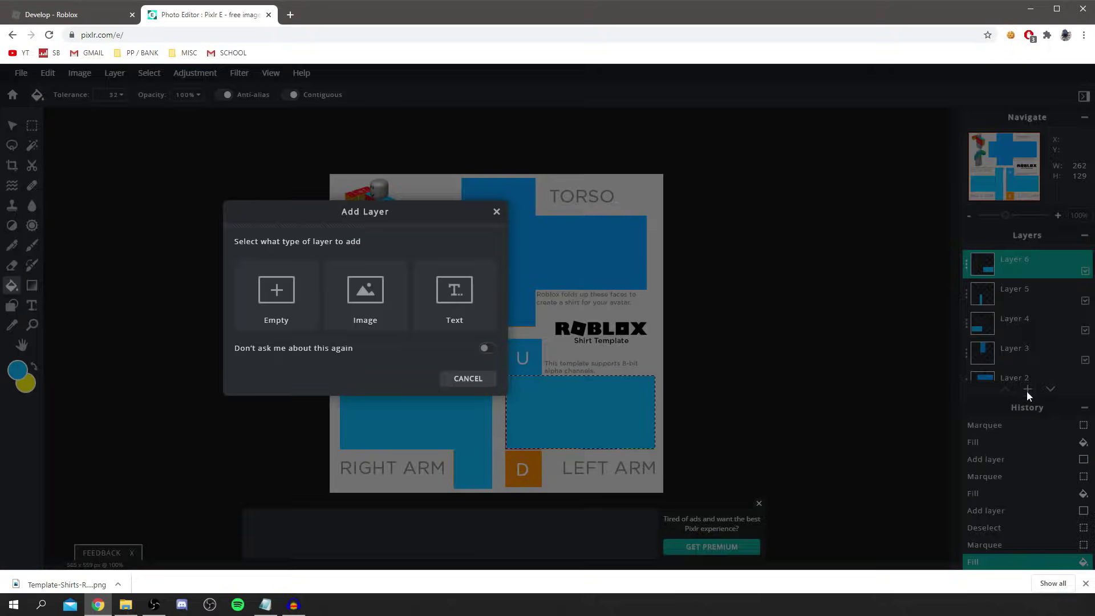
left_click(280, 294)
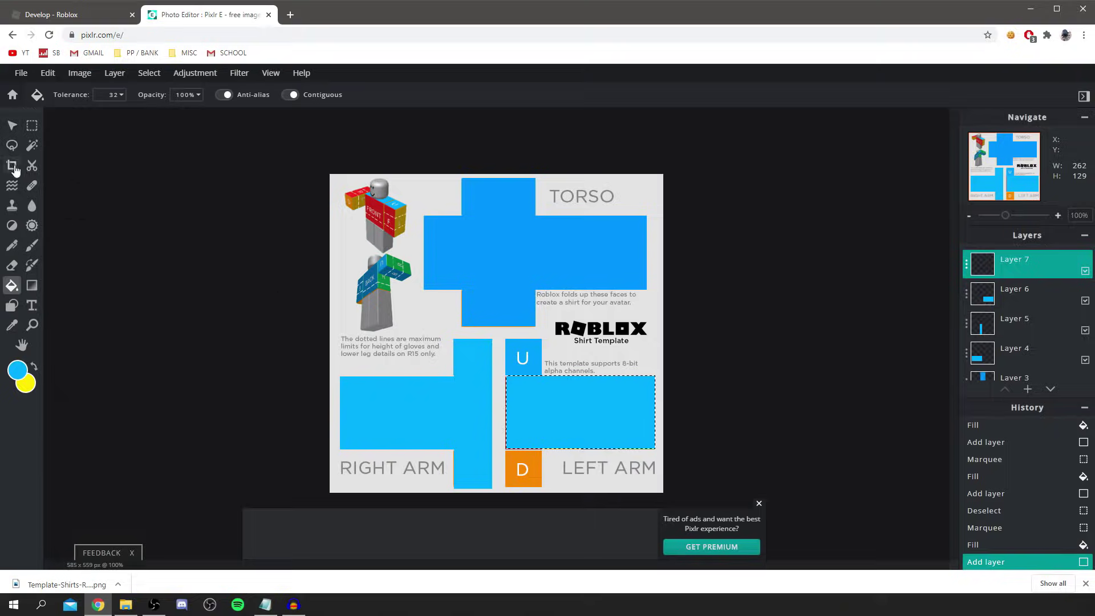
left_click(32, 129)
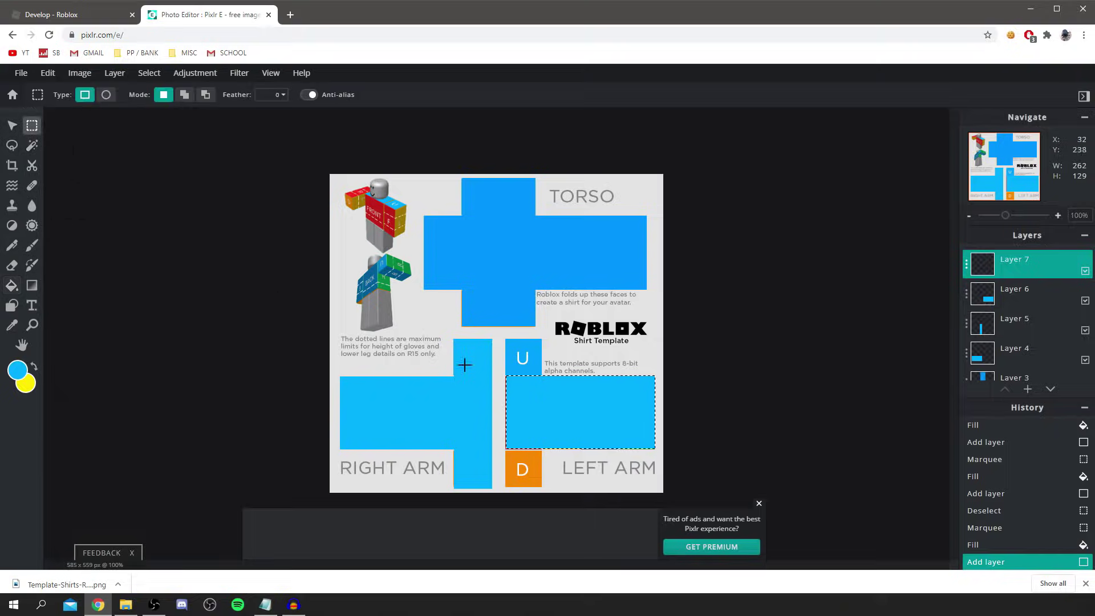
left_click(531, 400)
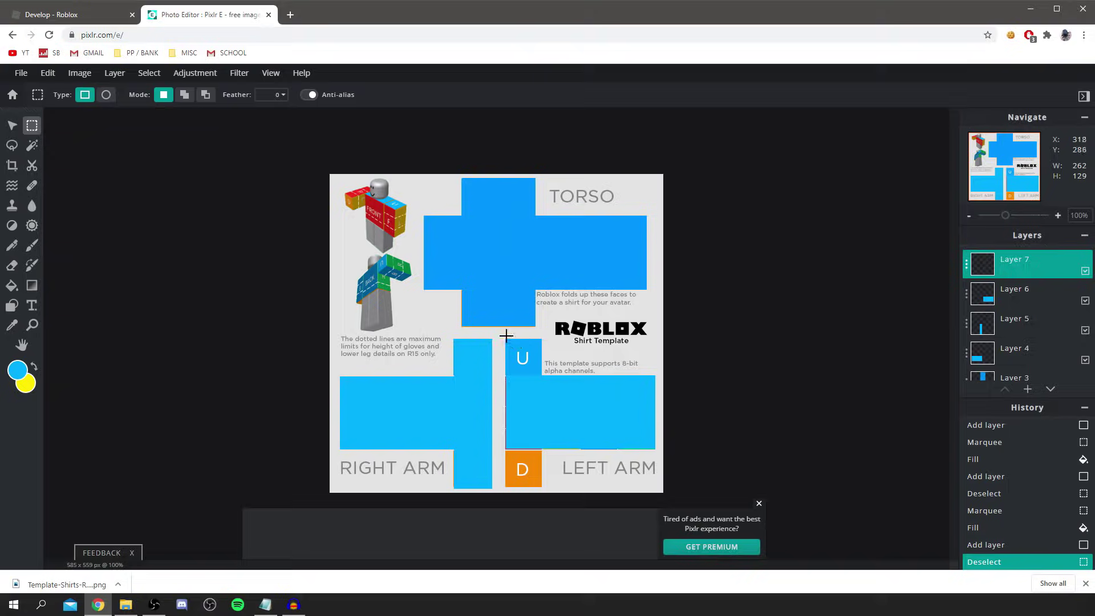
left_click_drag(505, 338, 543, 488)
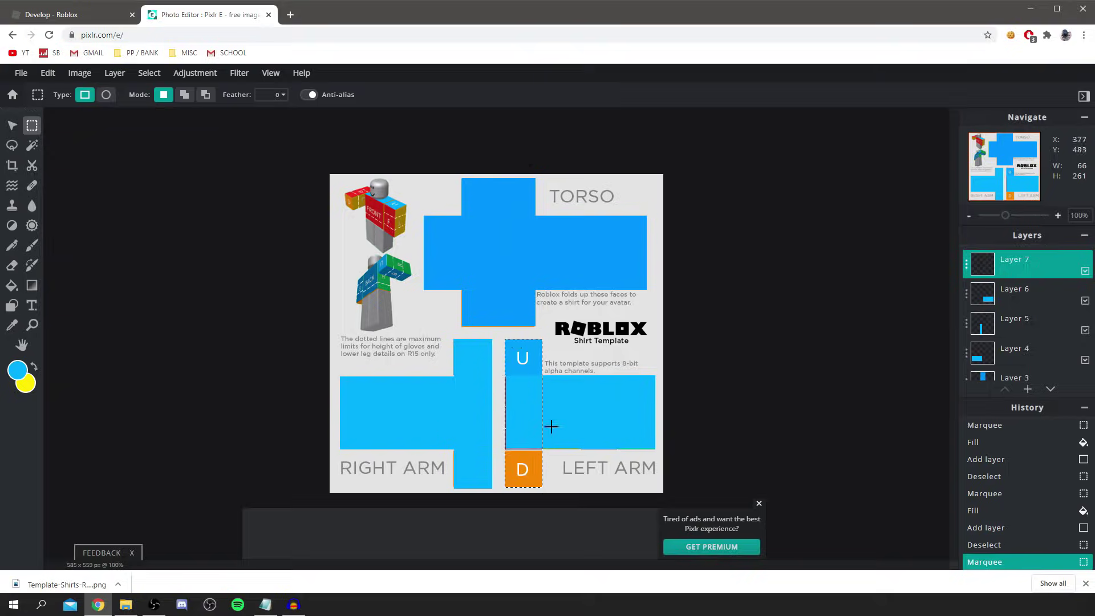
left_click(11, 286)
left_click(518, 411)
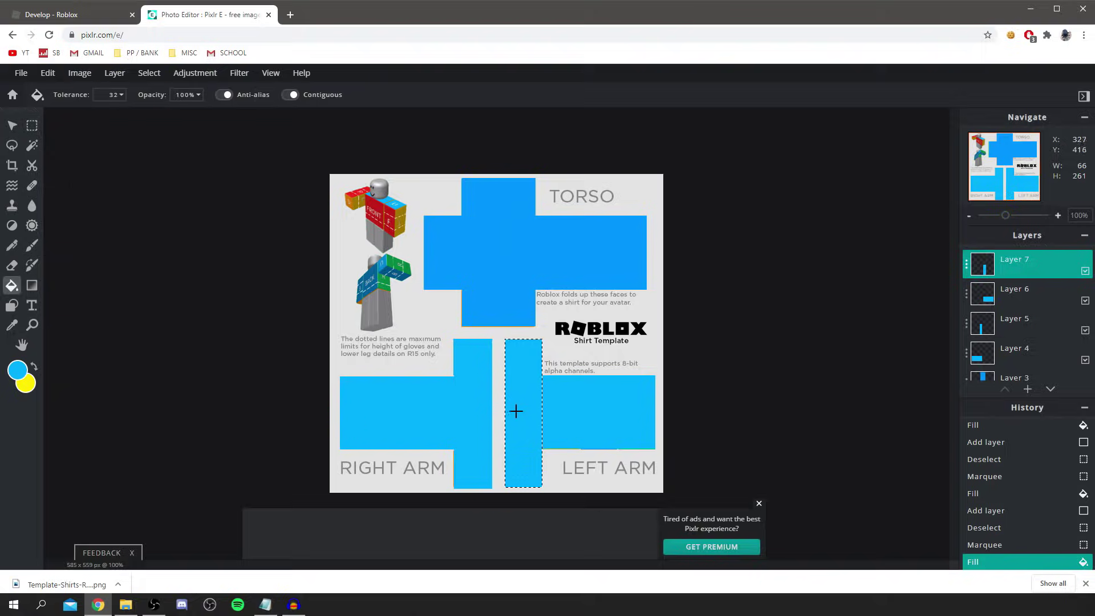
key("ctrl+d")
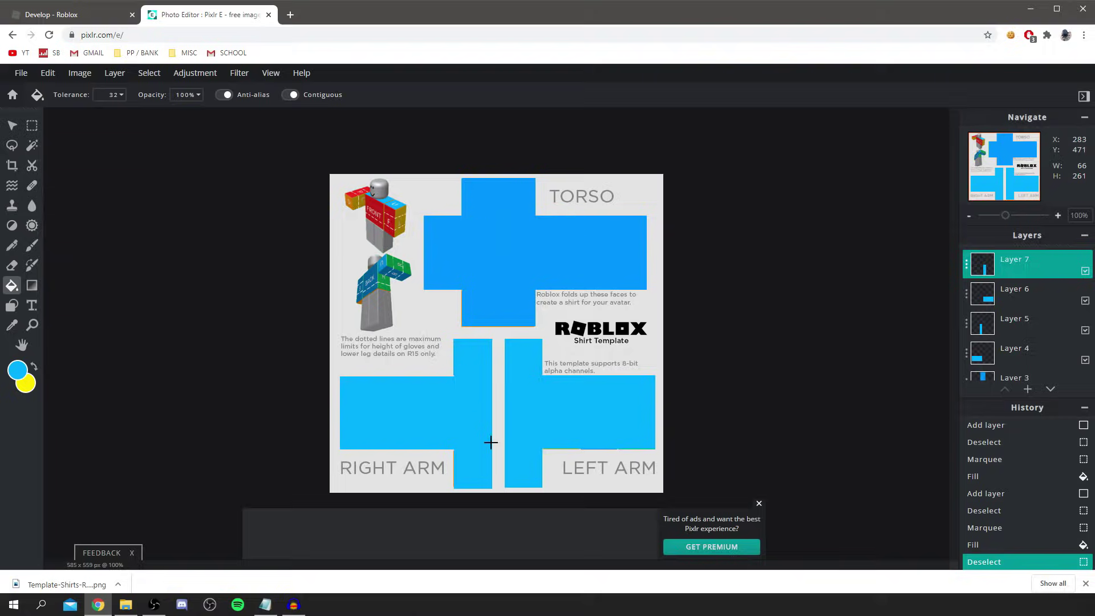
left_click(12, 126)
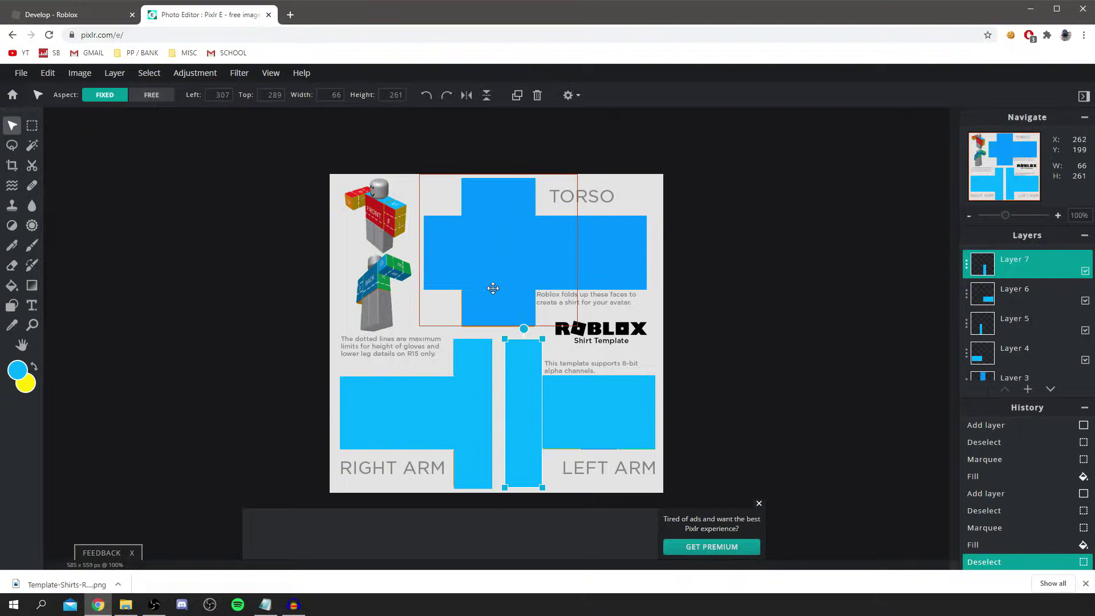
left_click(290, 14)
Search Google Images for 'roblox shading template 585 x 559' and preview the first result
type("ro")
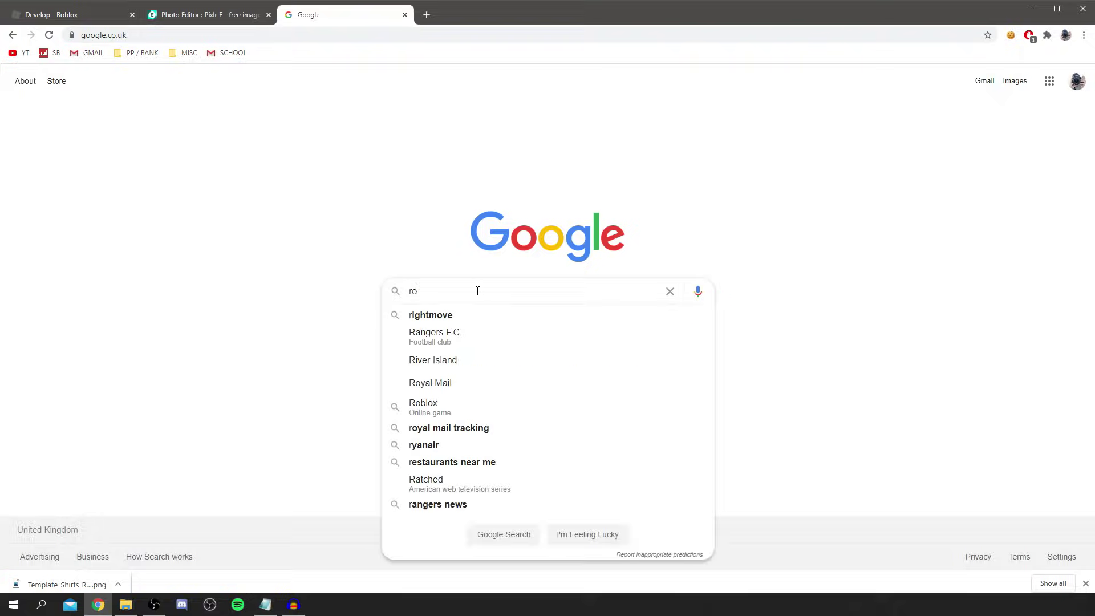
type("blox shading t")
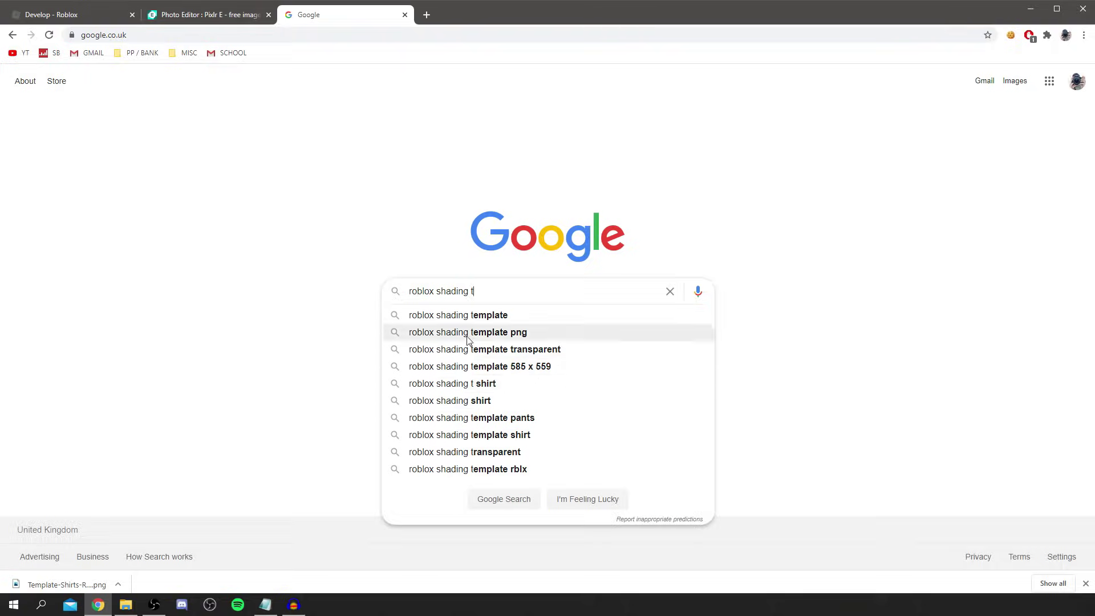
left_click(485, 367)
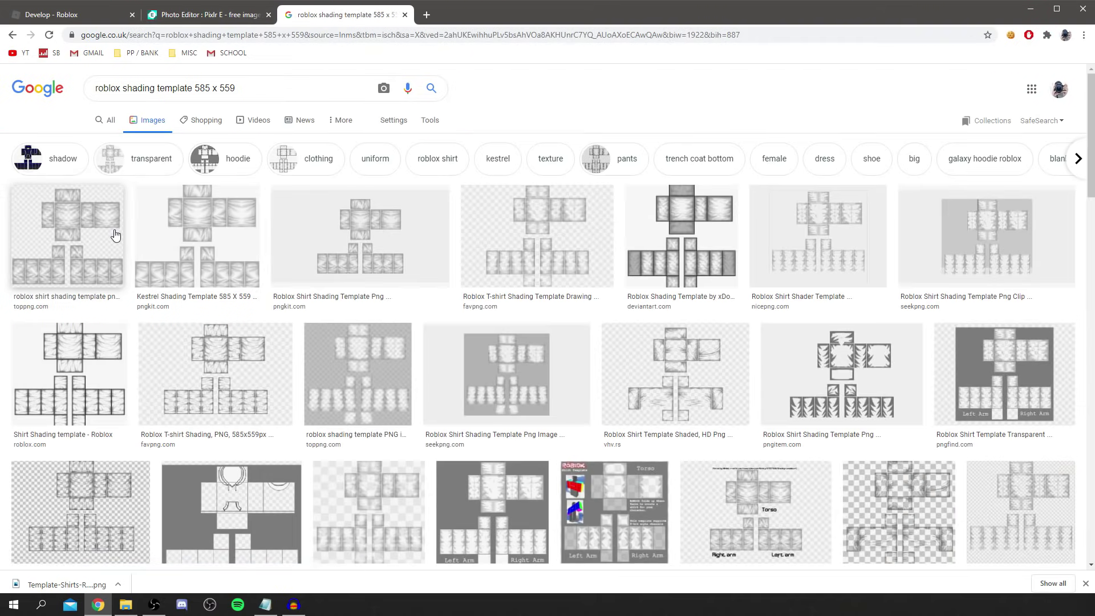
left_click(123, 245)
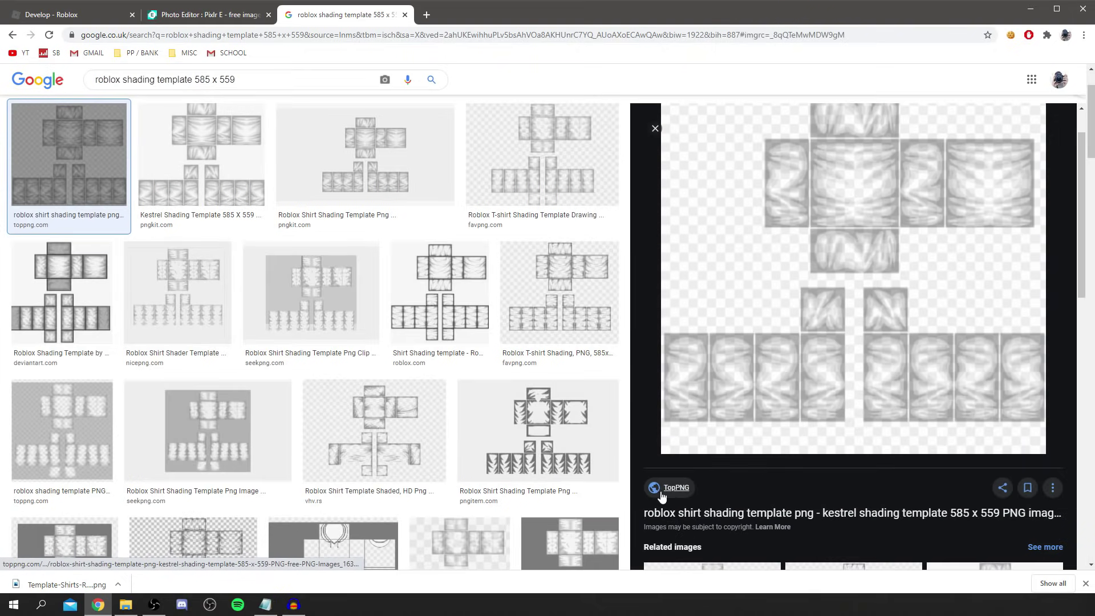
scroll(689, 397, "up", 1)
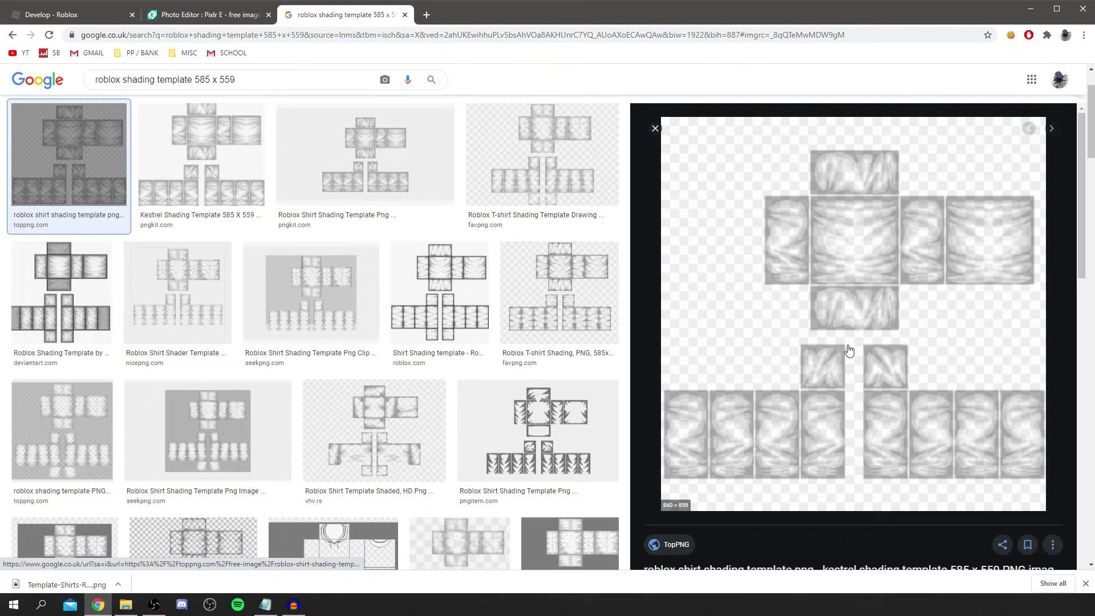
scroll(393, 371, "down", 2)
scroll(338, 363, "up", 2)
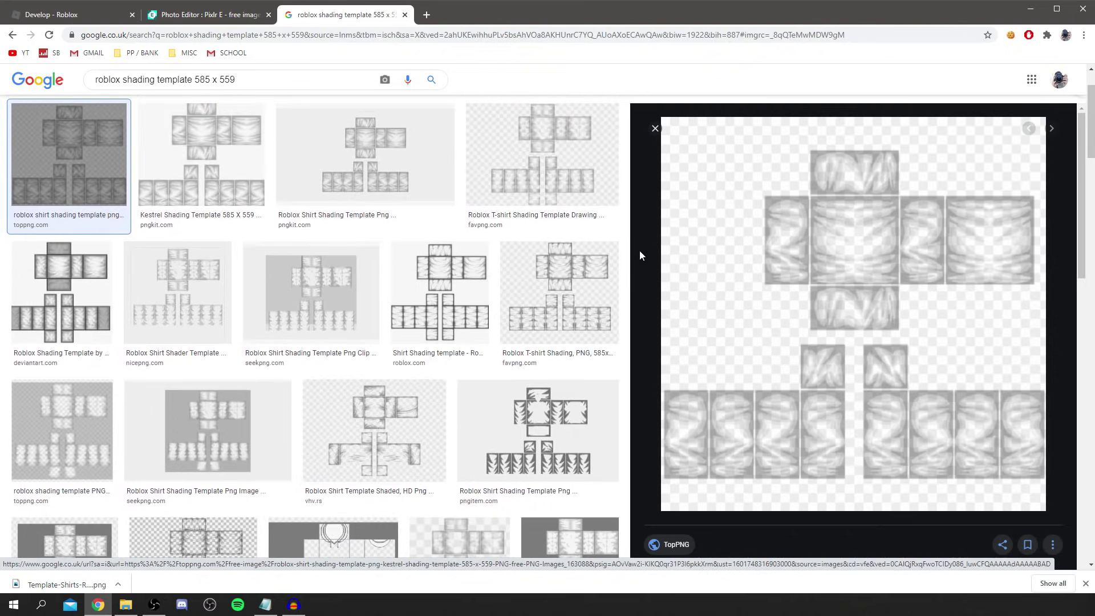
Preview and download the DeviantArt shading template instead
right_click(765, 245)
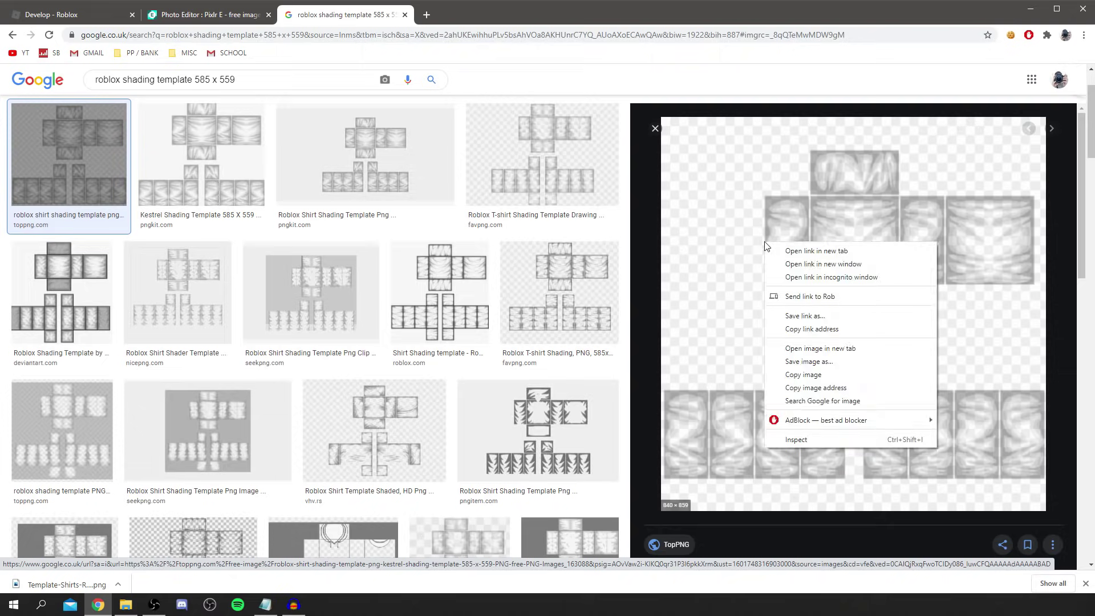
left_click(236, 22)
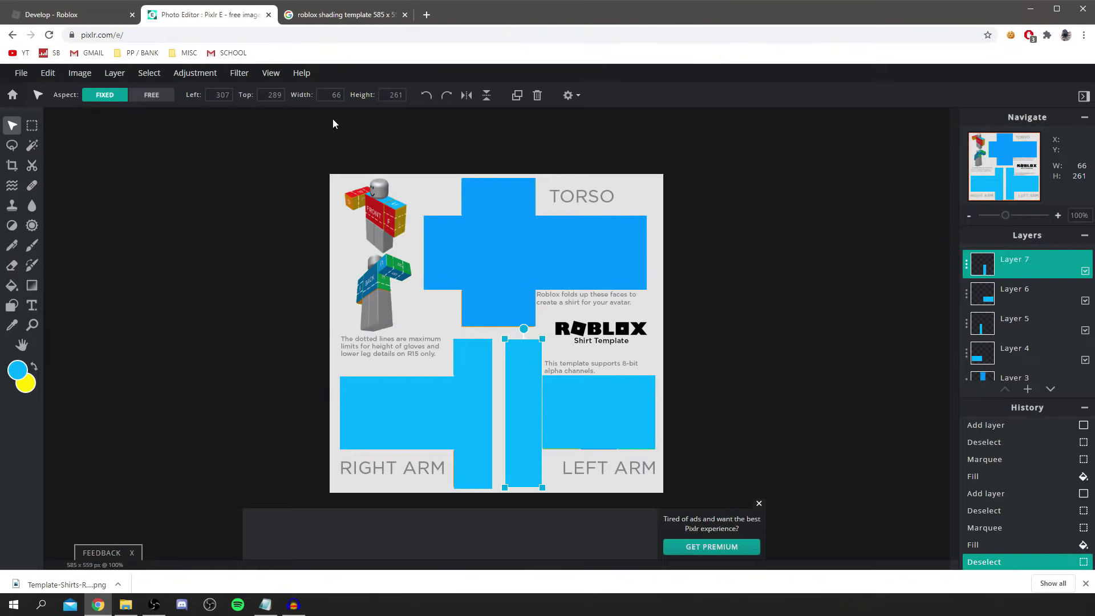
left_click(344, 14)
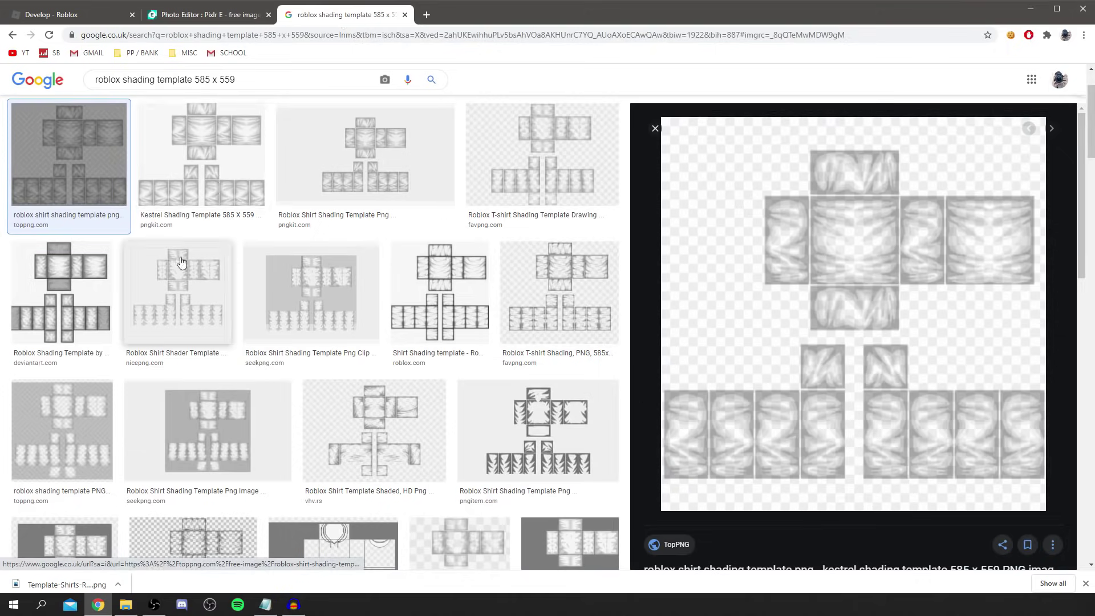
scroll(180, 261, "down", 1)
left_click(100, 257)
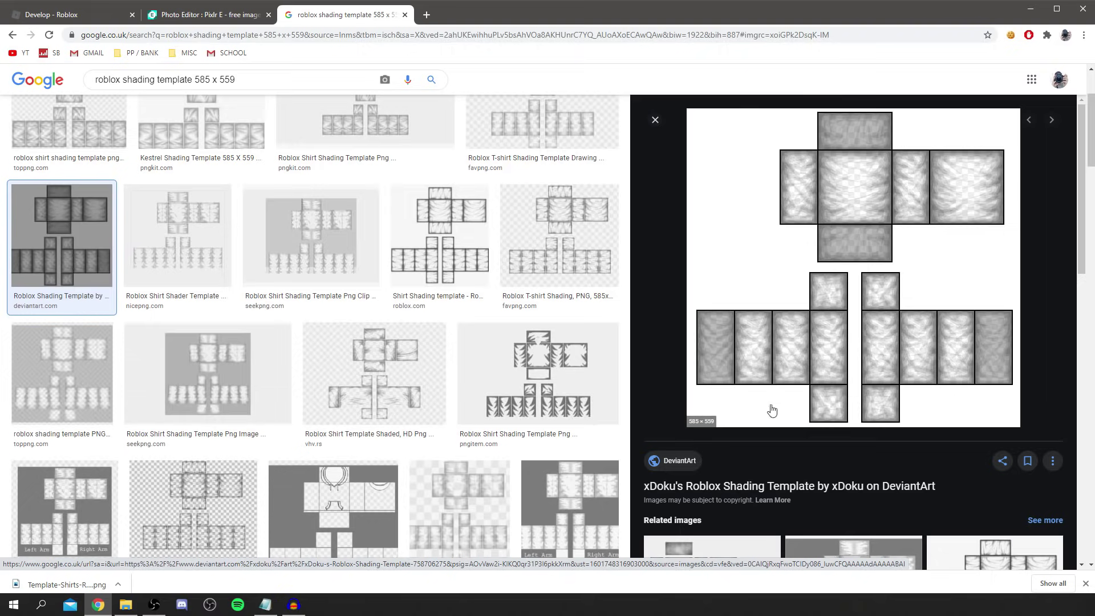
scroll(745, 381, "down", 2)
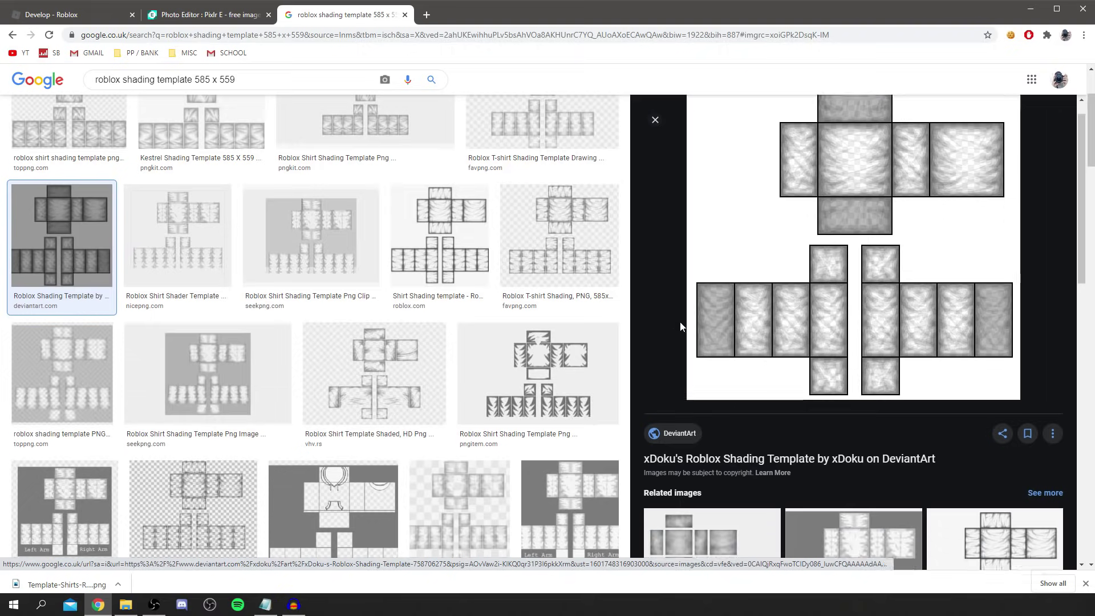
scroll(790, 329, "up", 3)
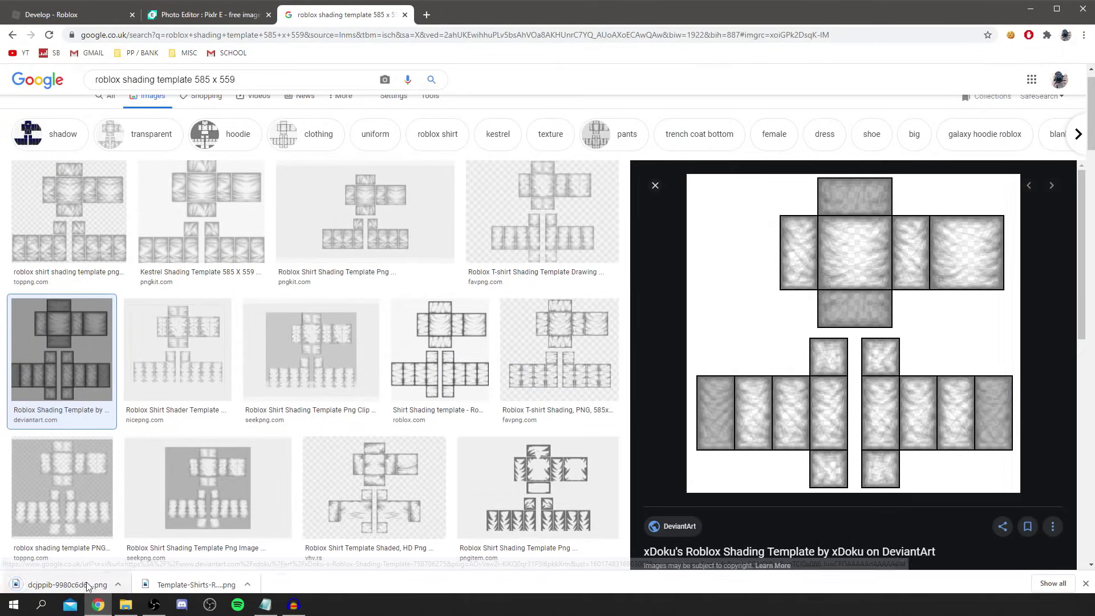
left_click(204, 16)
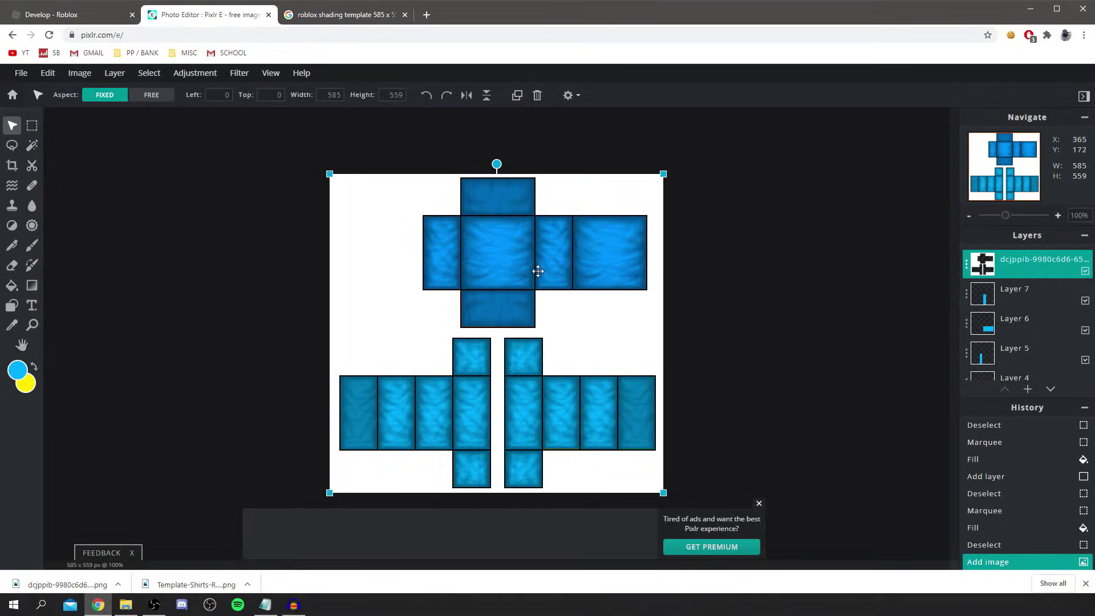
Centre the downloaded shading template layer over the whole shirt canvas
mouse_move(536, 271)
left_mouse_down()
mouse_move(521, 268)
mouse_move(539, 271)
left_mouse_up()
left_click(33, 147)
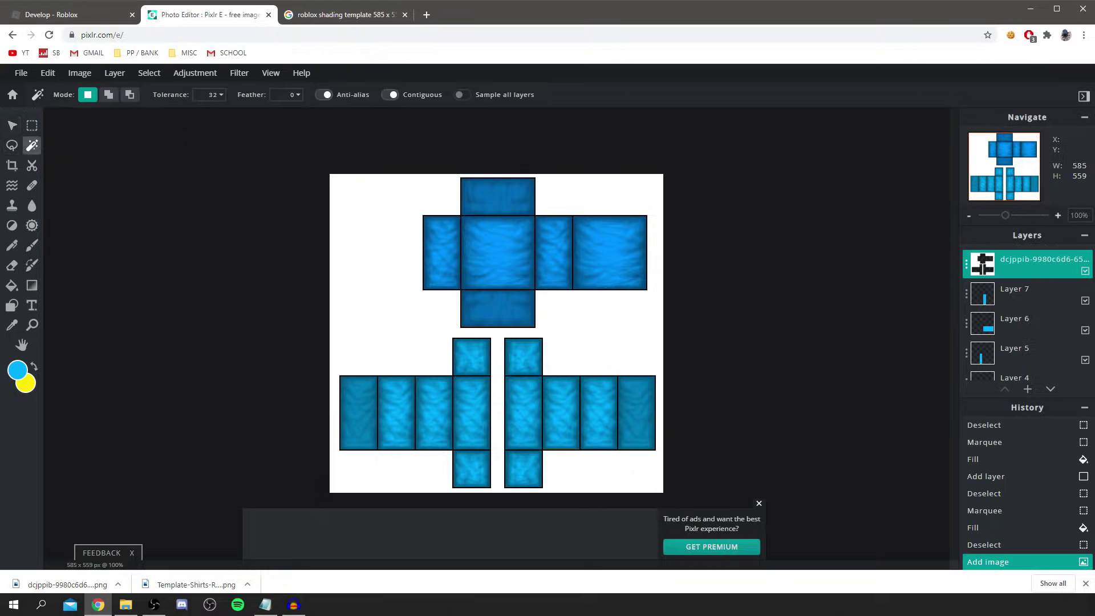
Magic-wand the shading layer's white background and erase it with a 999 px, 0% softness eraser
left_click(409, 260)
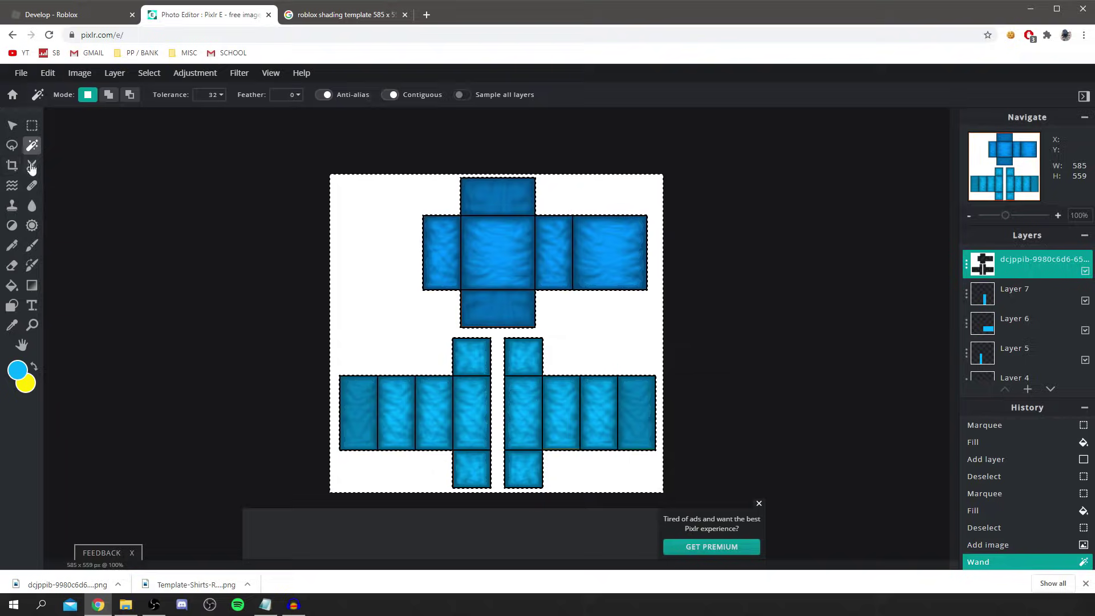
left_click(12, 266)
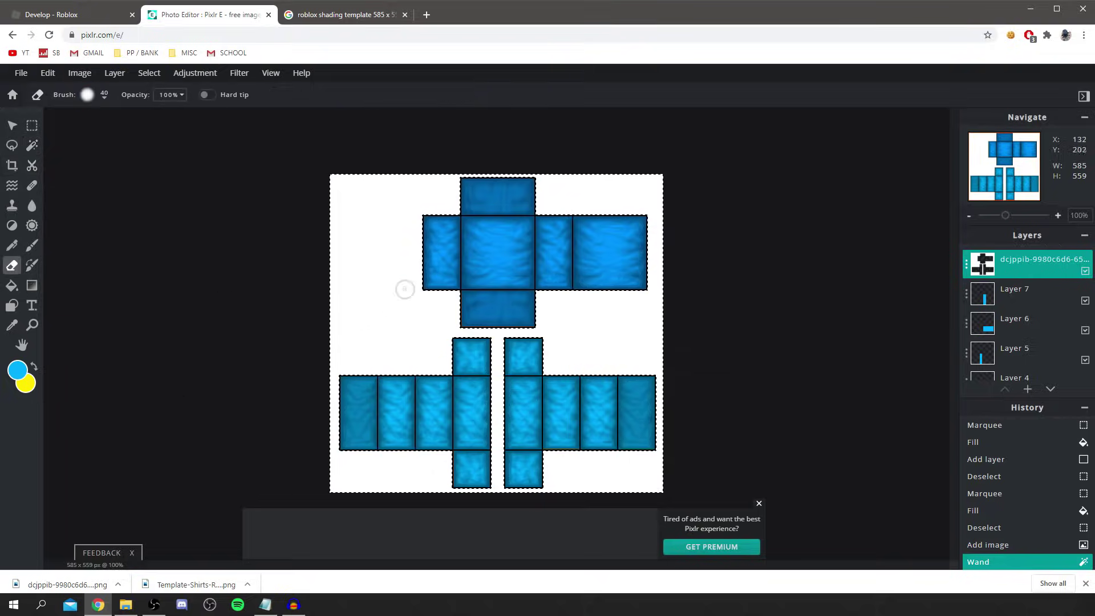
mouse_move(404, 288)
left_mouse_down()
mouse_move(378, 330)
mouse_move(282, 332)
mouse_move(333, 294)
left_mouse_up()
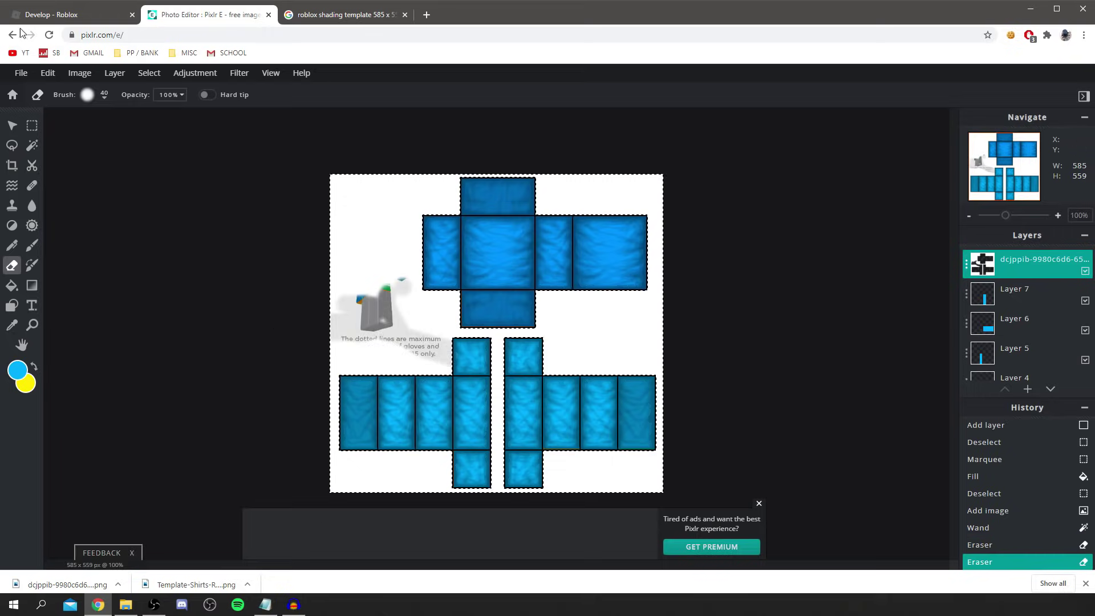
left_click(105, 97)
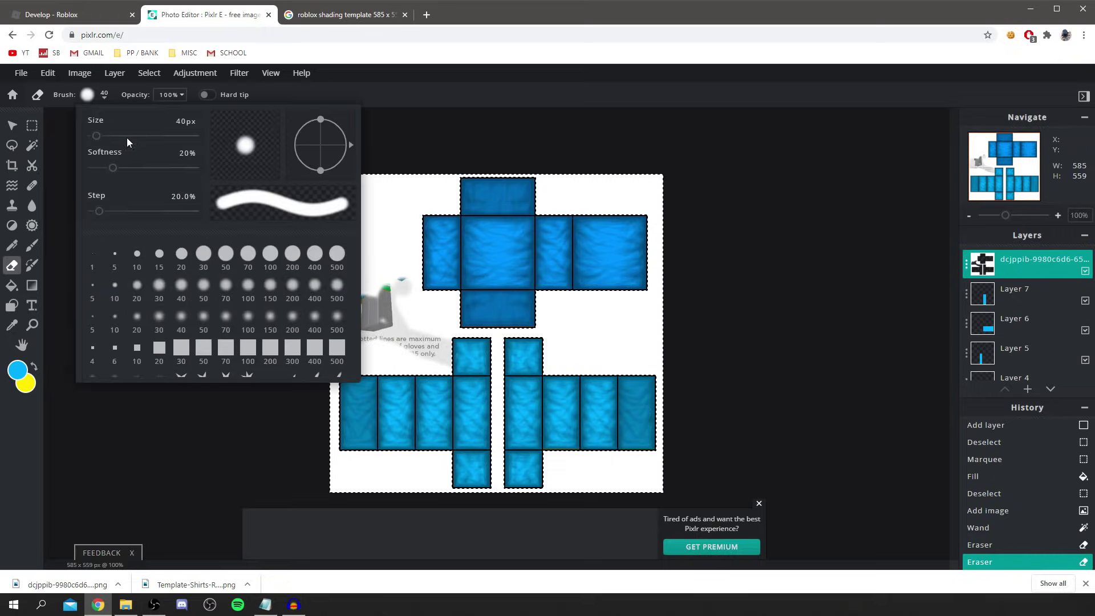
left_click_drag(127, 138, 154, 136)
mouse_move(113, 171)
left_mouse_down()
mouse_move(216, 166)
mouse_move(91, 168)
left_mouse_up()
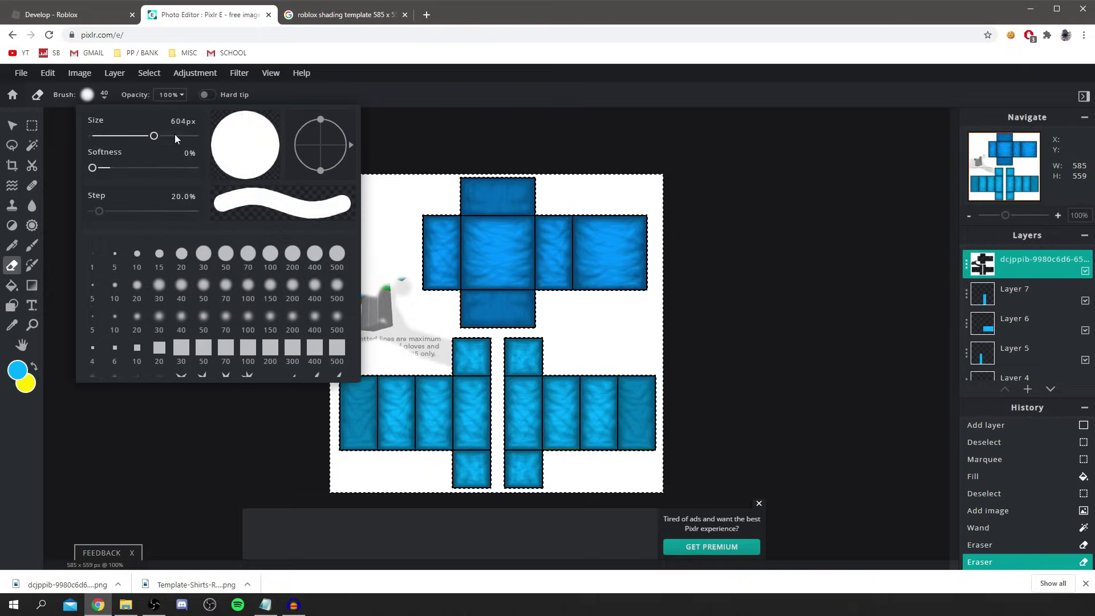
left_click_drag(155, 137, 195, 136)
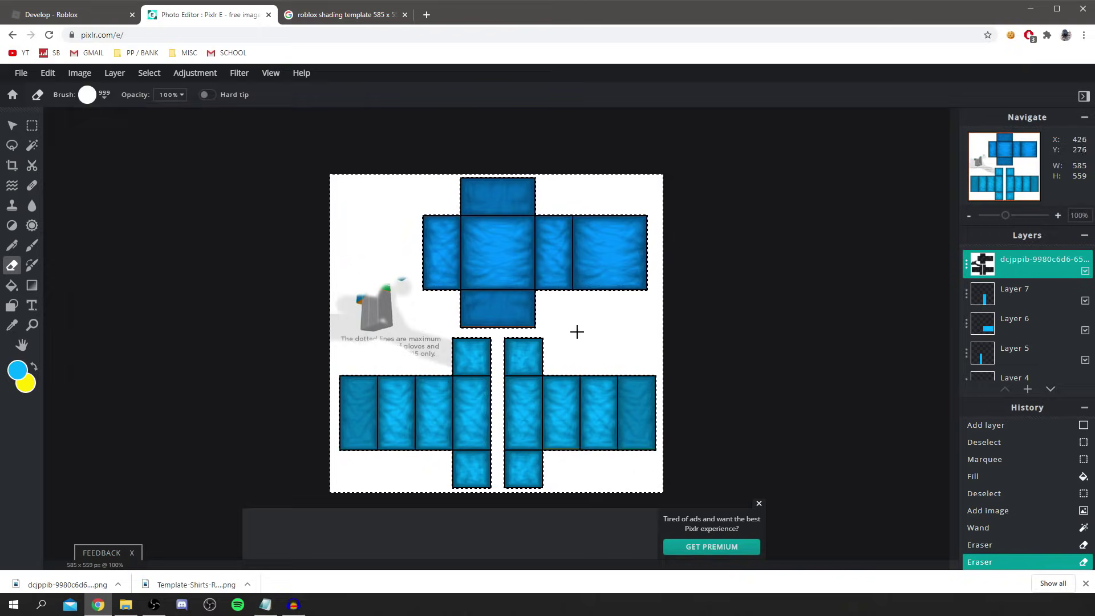
left_click_drag(504, 329, 401, 381)
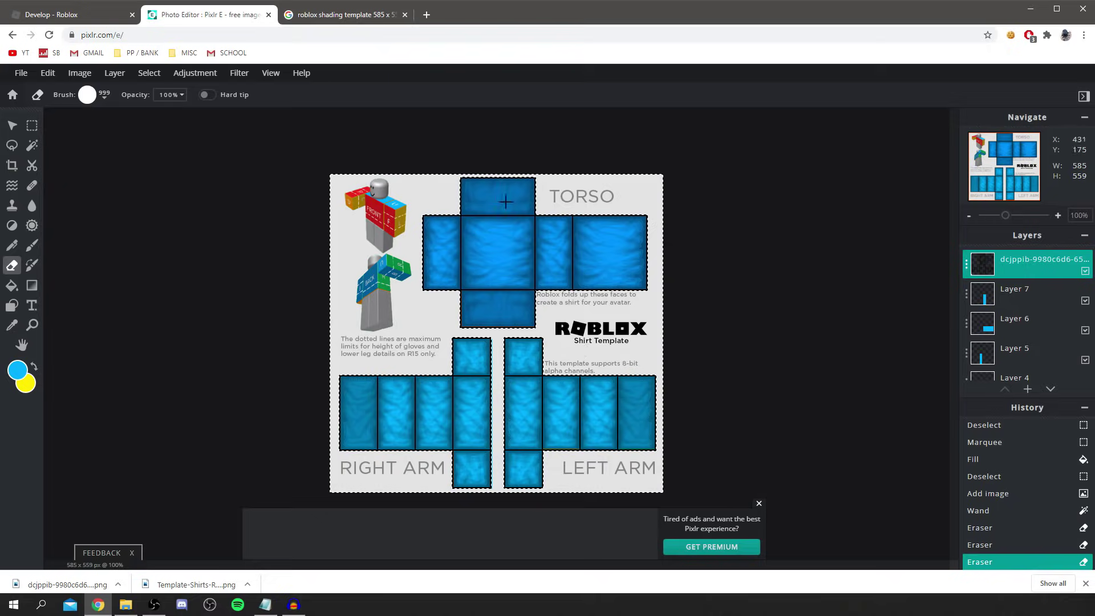
left_click_drag(505, 200, 466, 318)
left_click(11, 126)
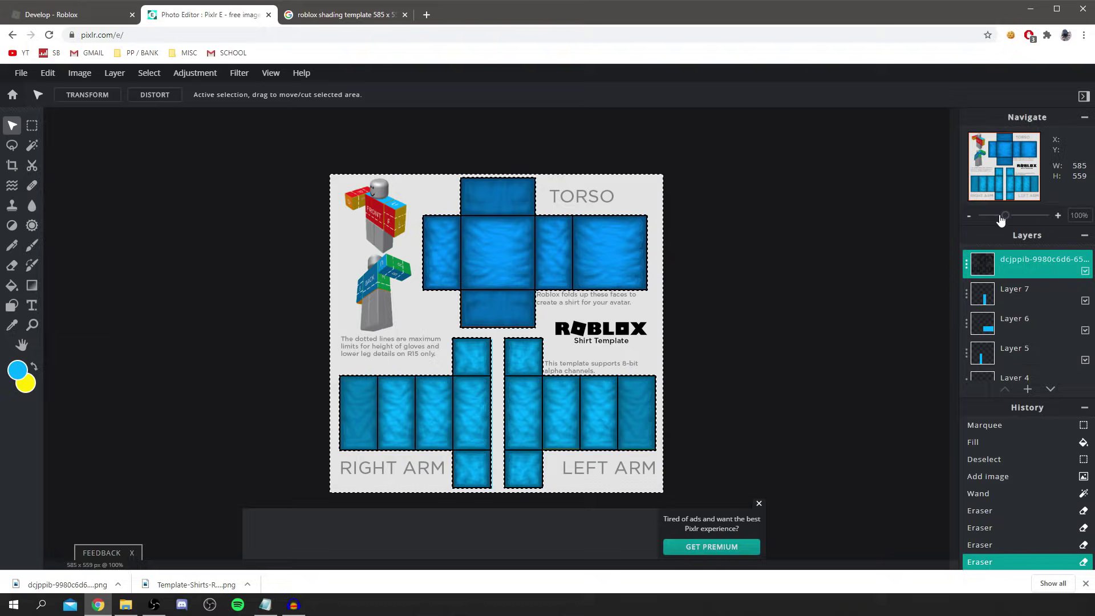
Set the shading overlay layer's transparency to 58 and close its layer settings
left_click(1022, 269)
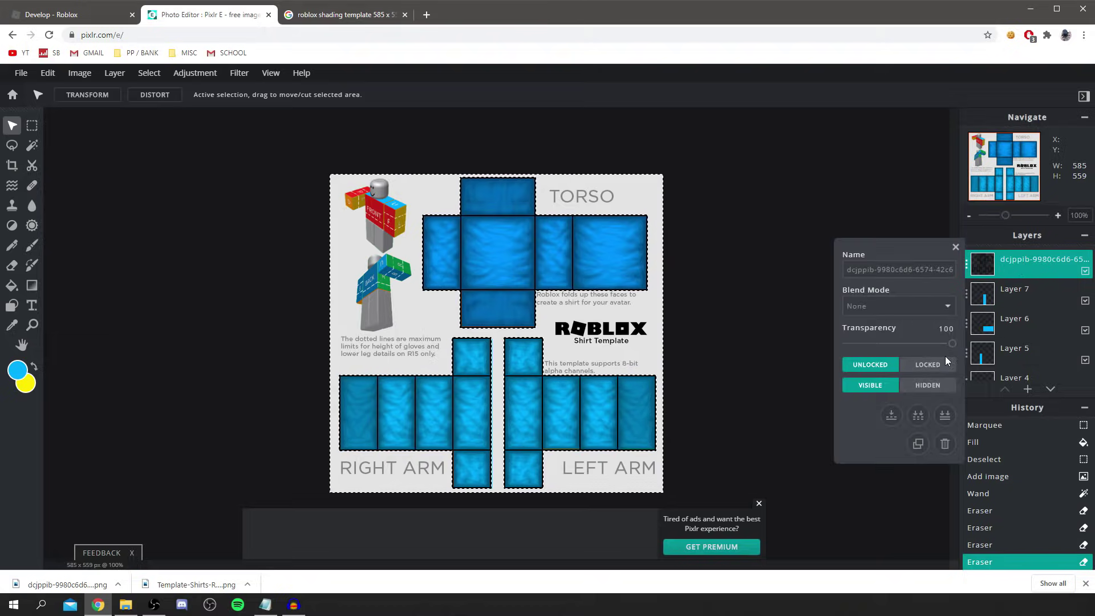
mouse_move(952, 344)
left_mouse_down()
mouse_move(843, 343)
mouse_move(925, 344)
mouse_move(907, 365)
left_mouse_up()
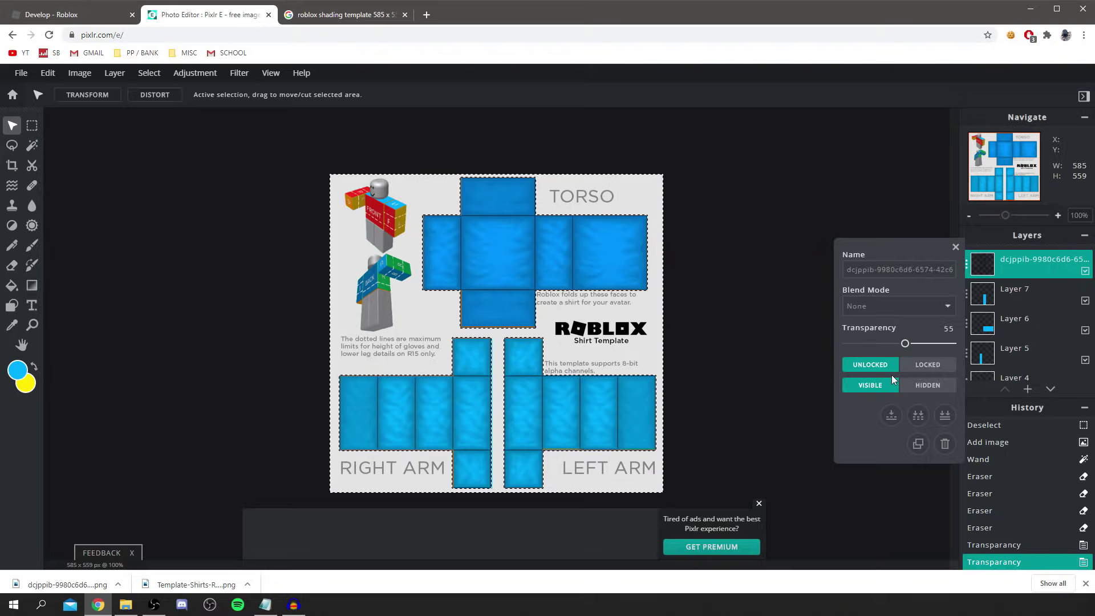
left_click_drag(905, 344, 907, 344)
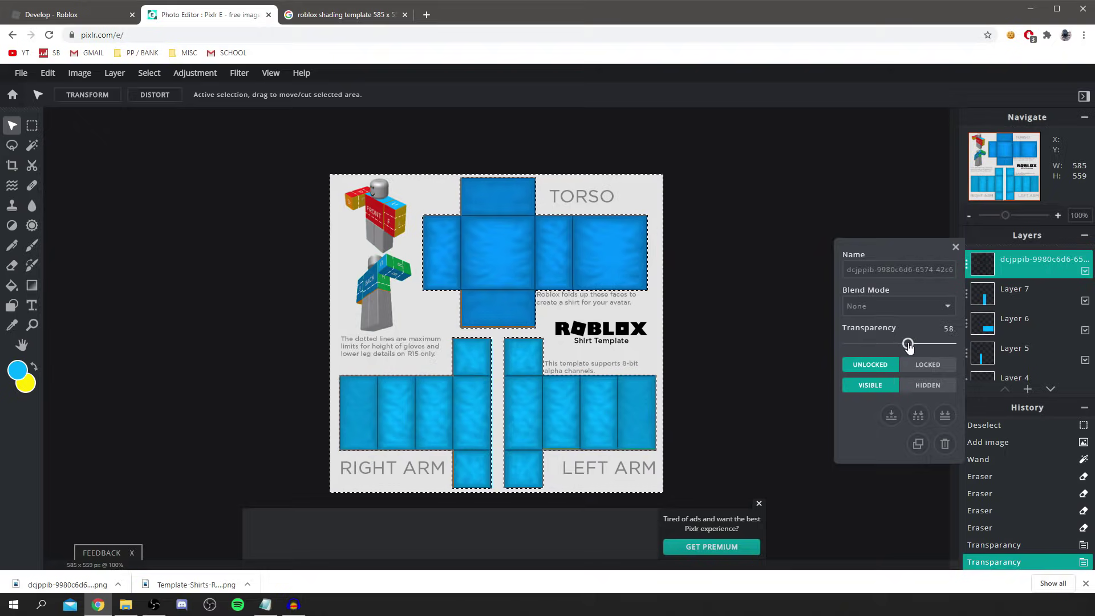
left_click(956, 246)
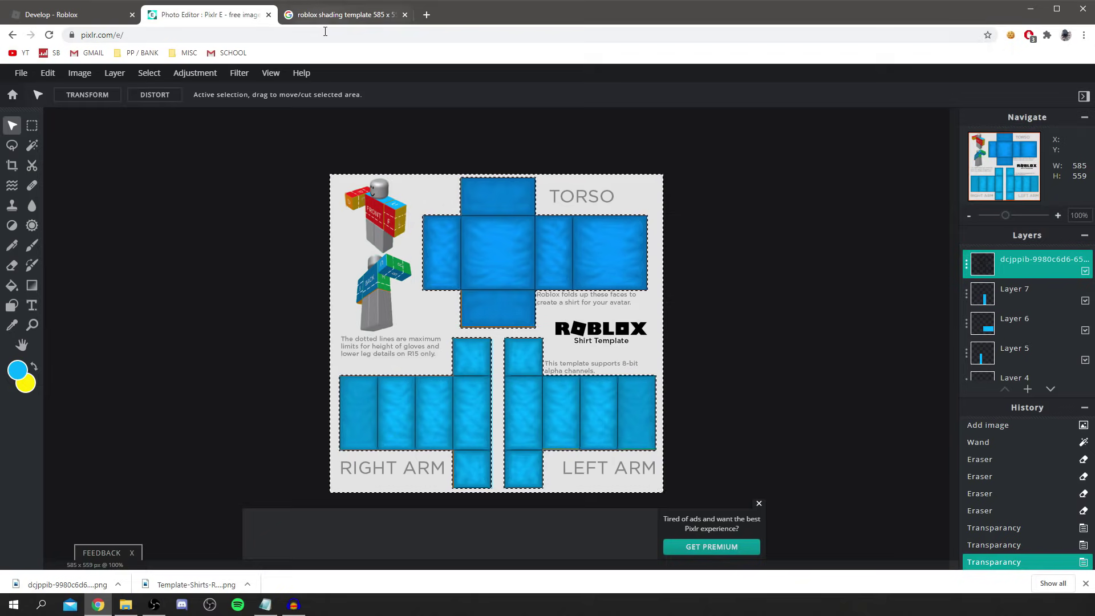
Search Google Images for 'emoji' and save the smiley emoji image
left_click(313, 18)
triple_click(168, 75)
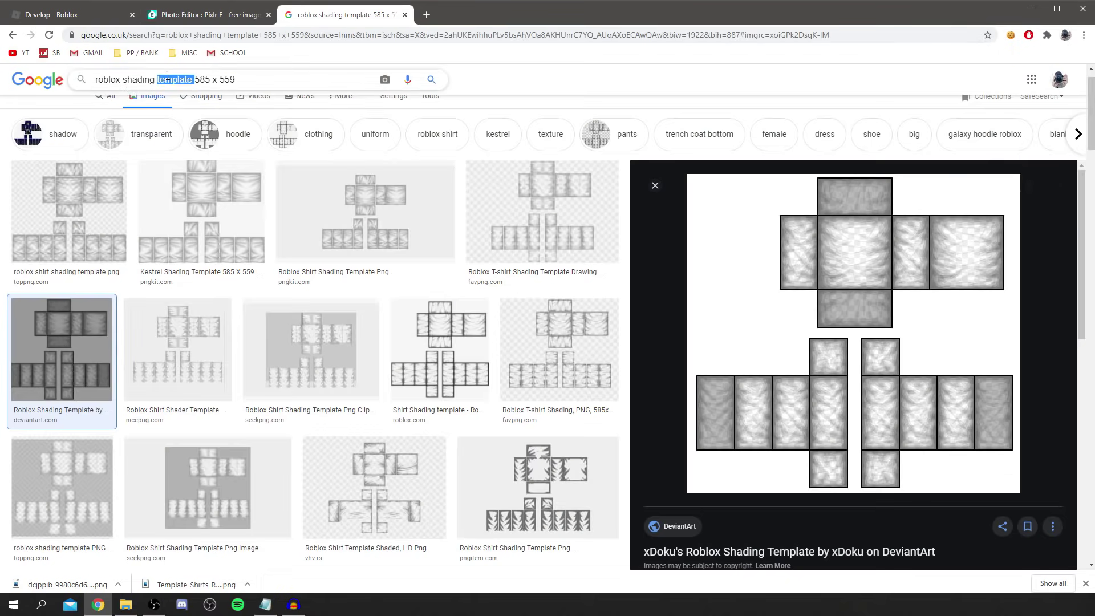
type("emoji")
key("Return")
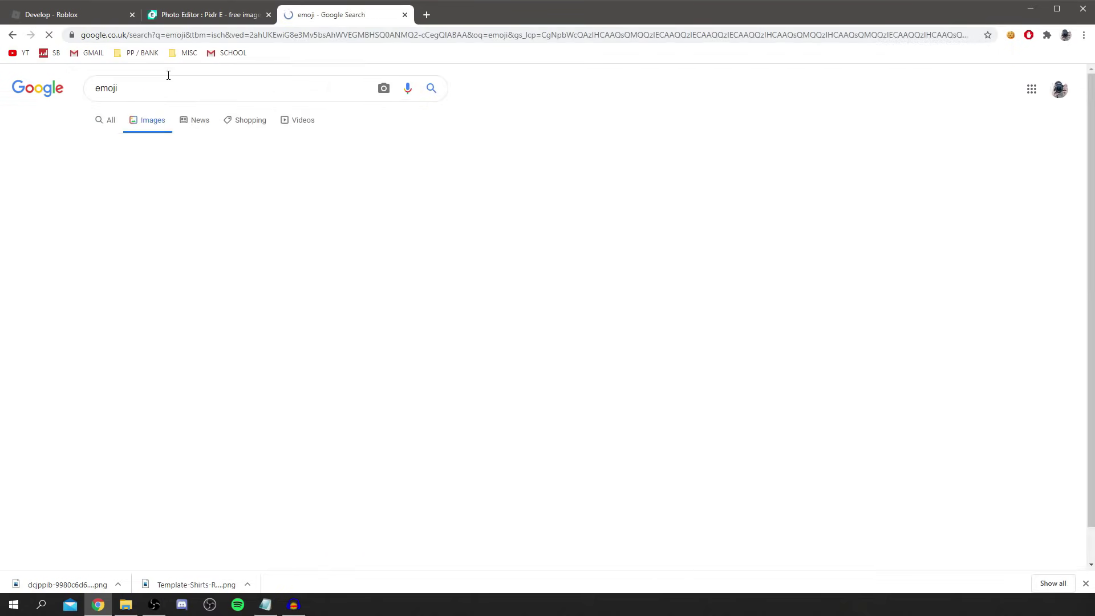
left_click(80, 240)
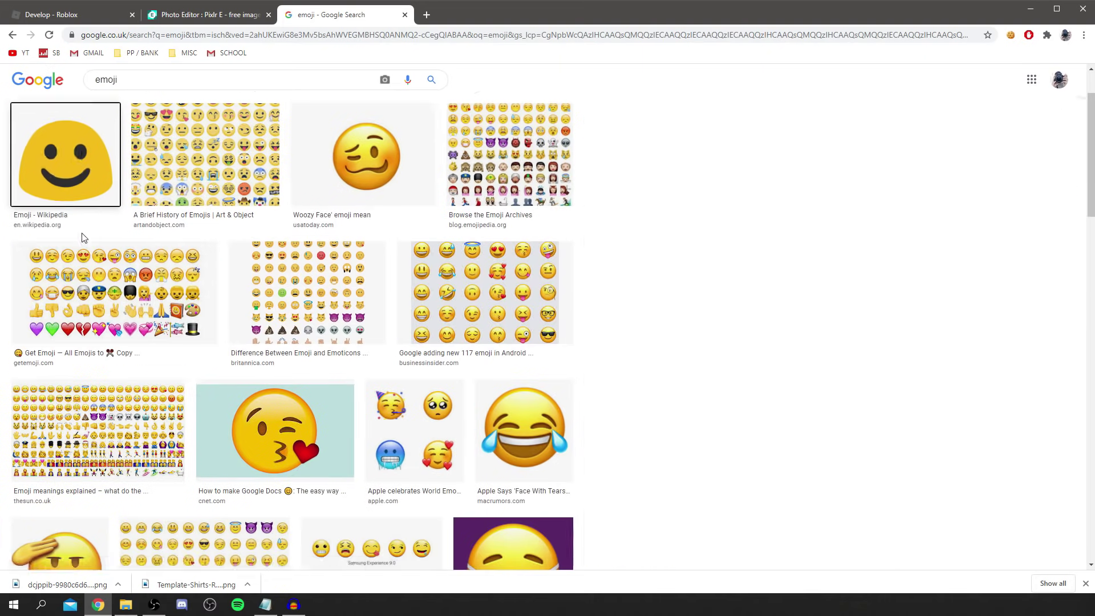
right_click(837, 183)
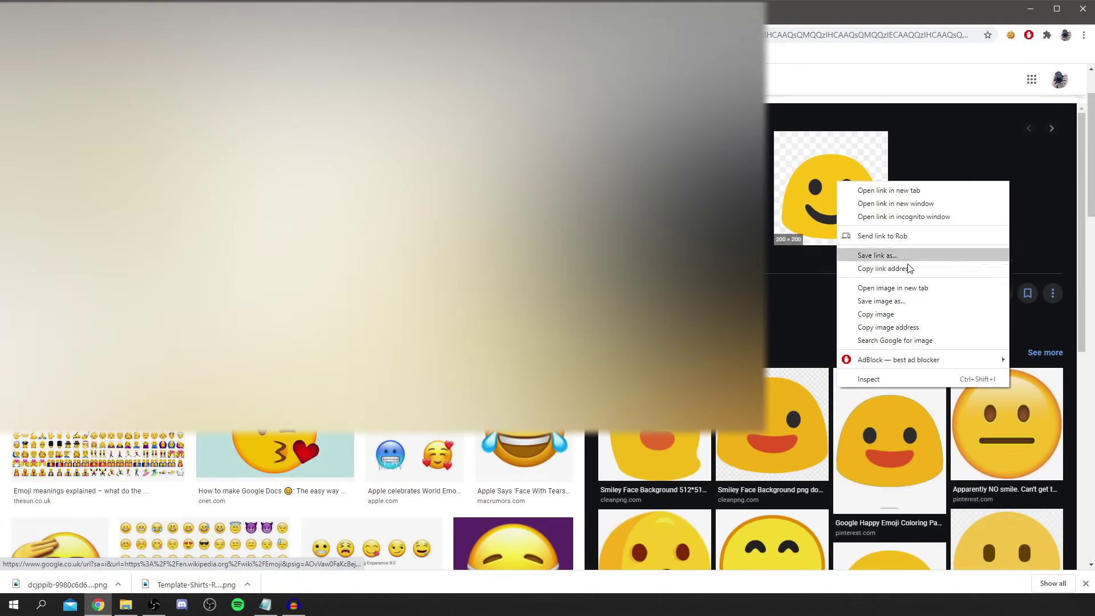
left_click(883, 301)
key("Return")
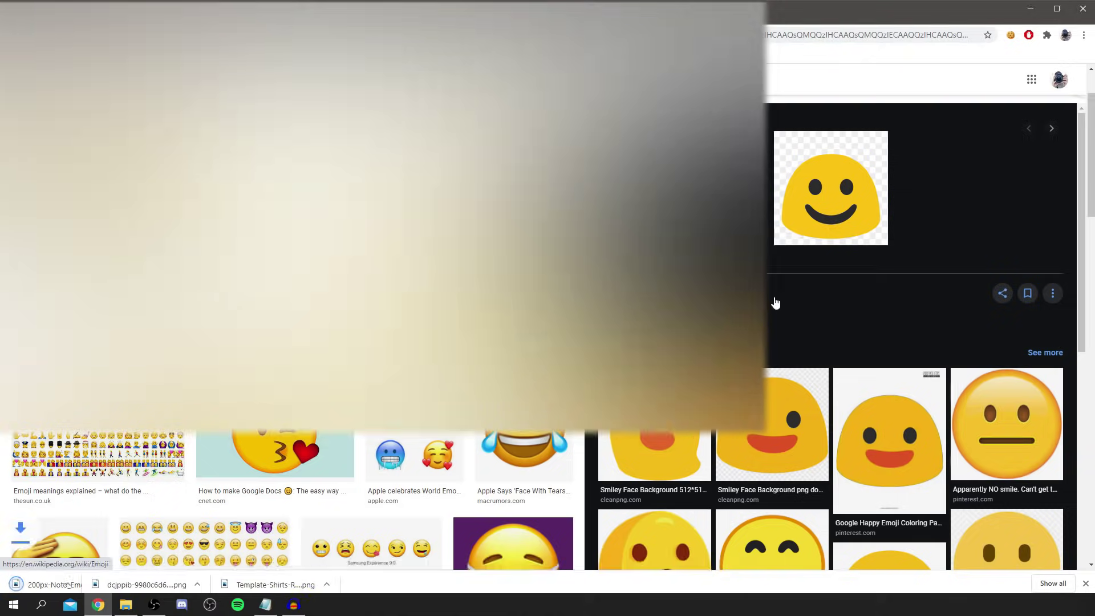
Add the saved smiley as a new layer in Pixlr and deselect
key("ctrl+Tab")
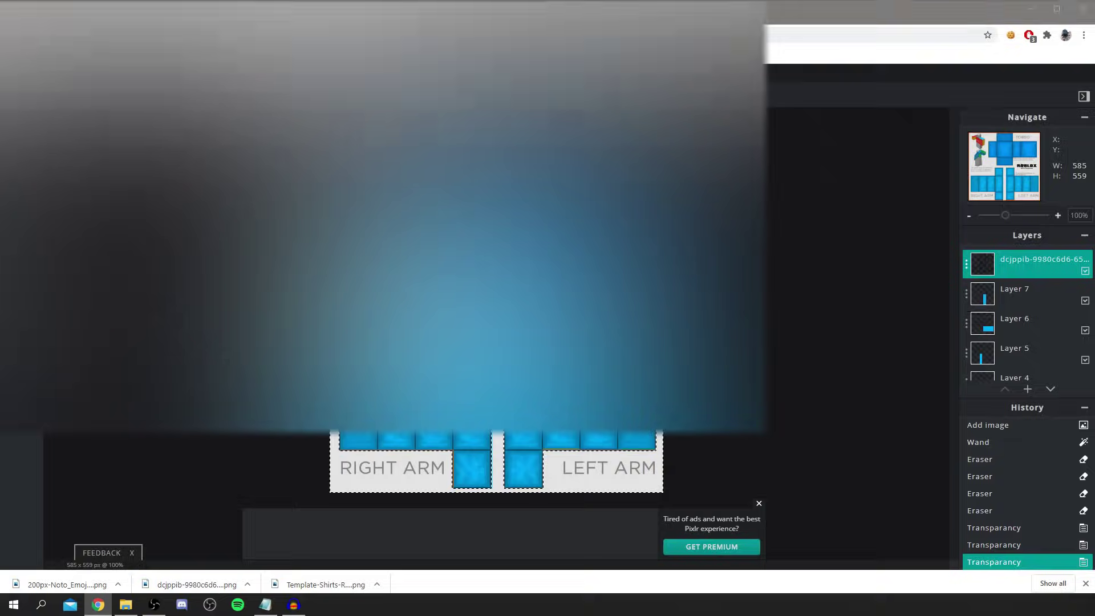
key("Return")
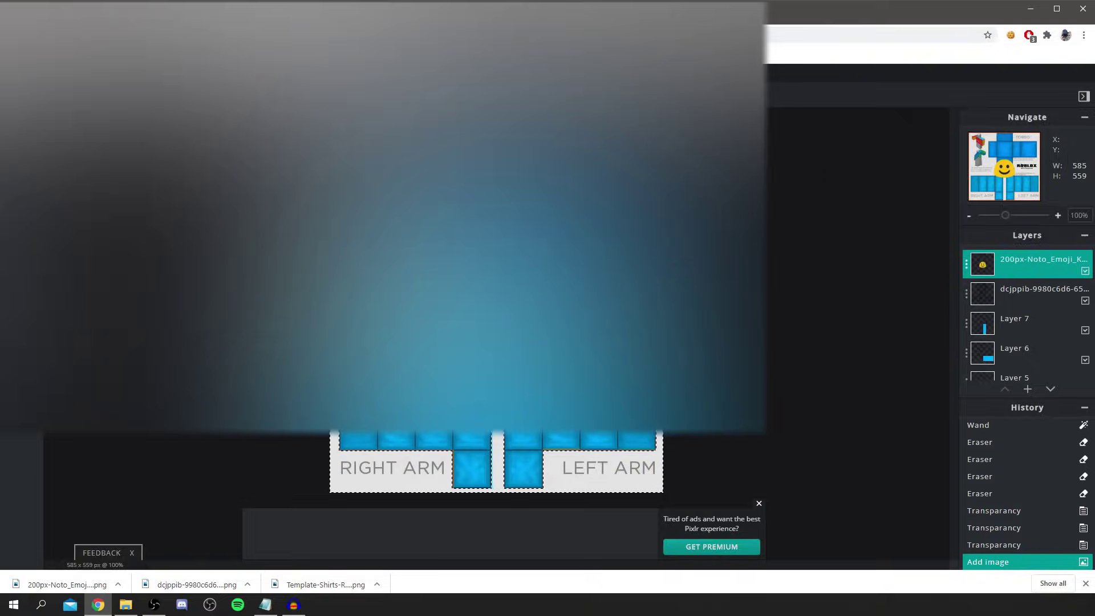
key("ctrl+d")
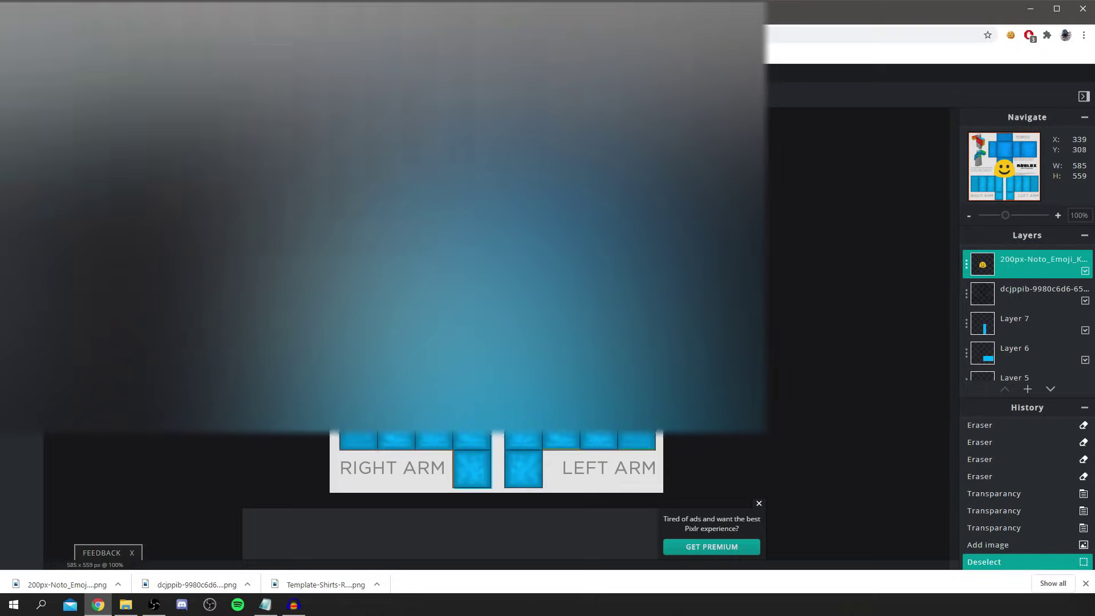
Rotate the smiley 90°, scale it to 106 px on the torso, and layer it under the shading
left_click_drag(511, 294, 510, 270)
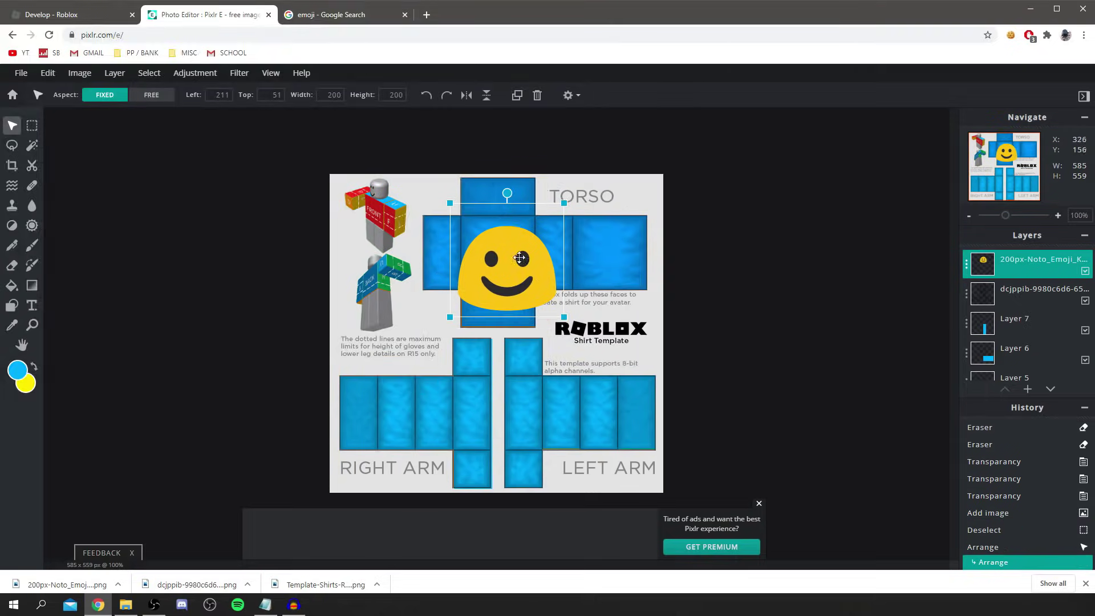
left_click_drag(508, 194, 423, 259)
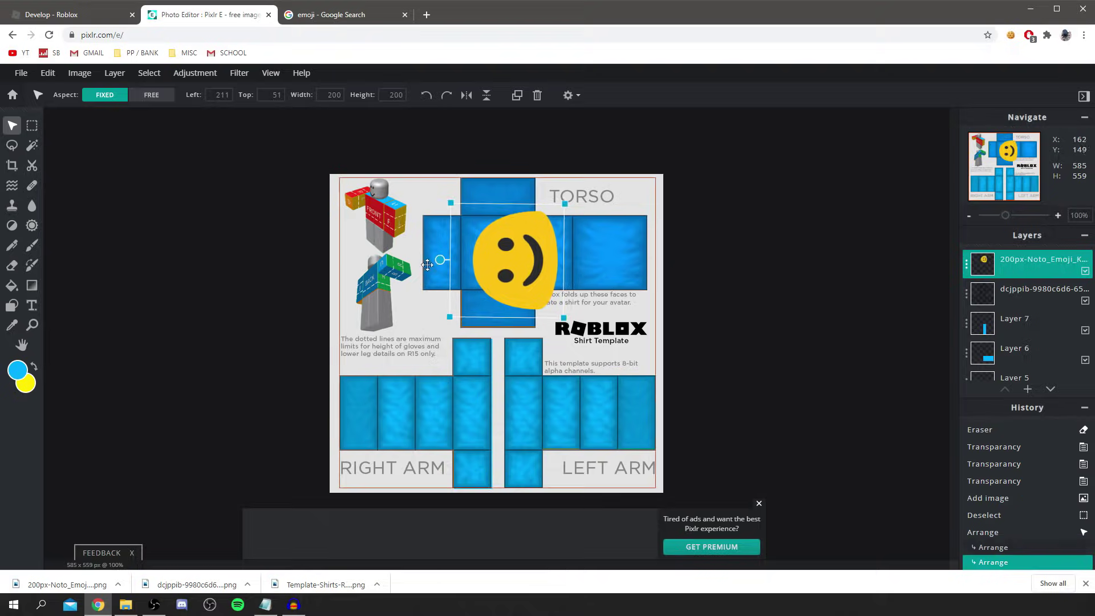
left_click_drag(450, 317, 496, 254)
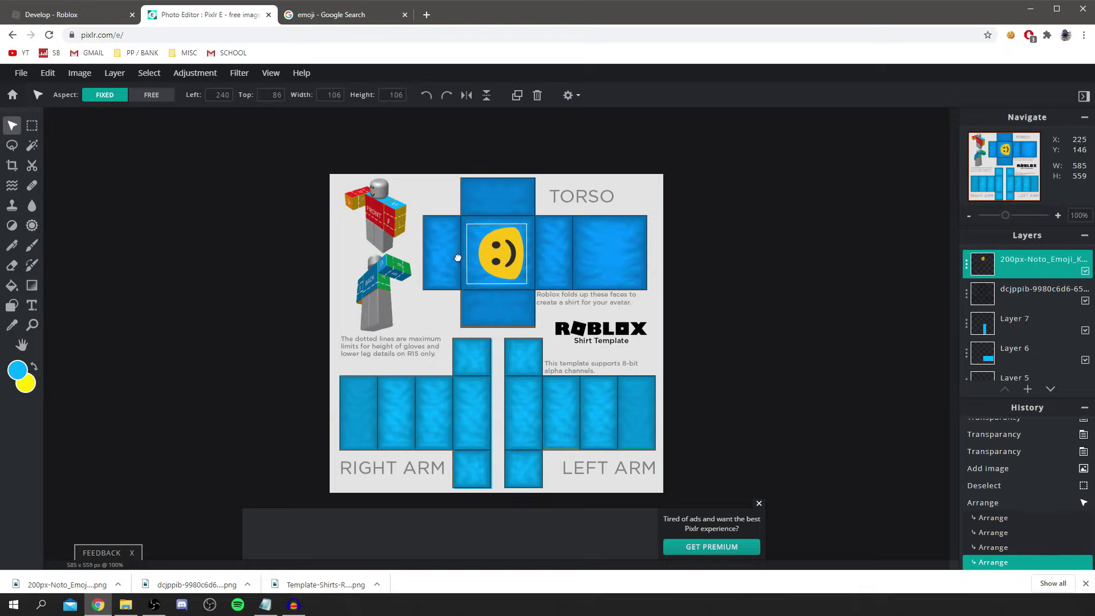
left_click(471, 259)
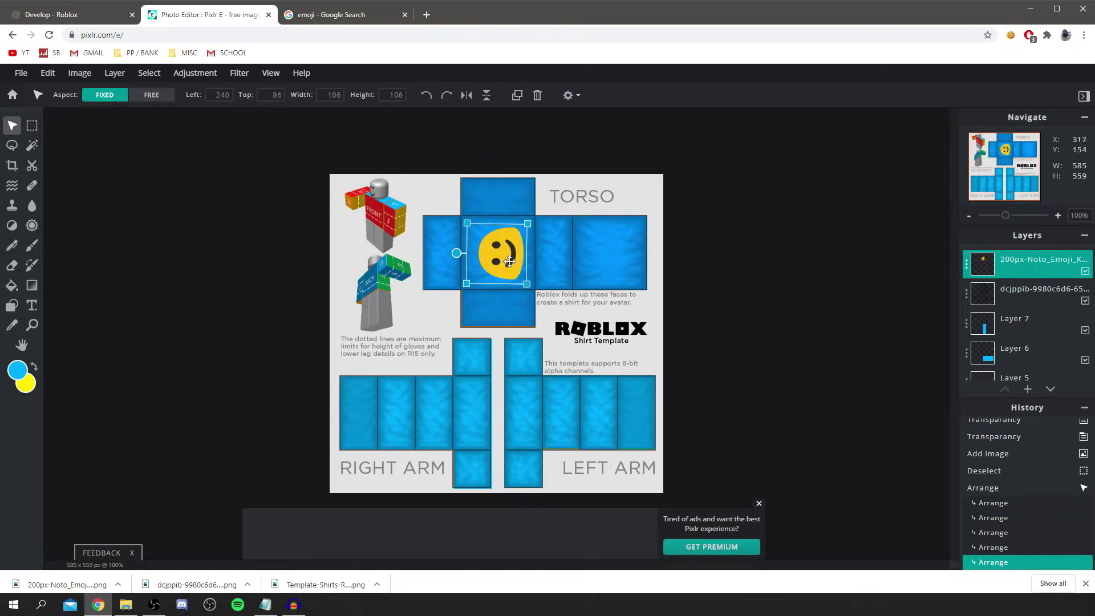
left_click_drag(509, 261, 509, 260)
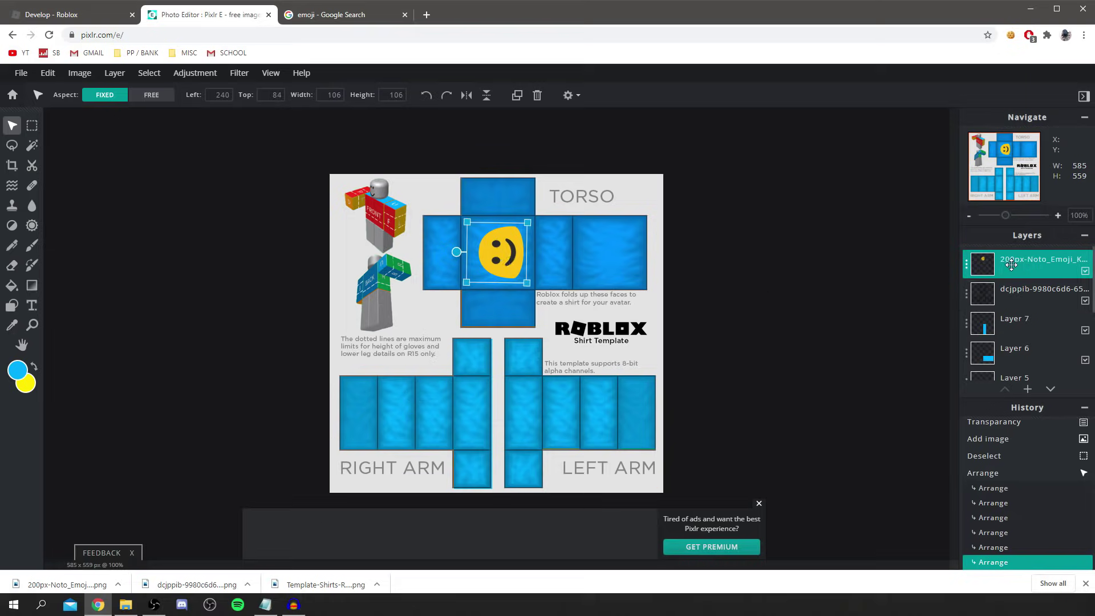
left_click_drag(1011, 264, 1011, 295)
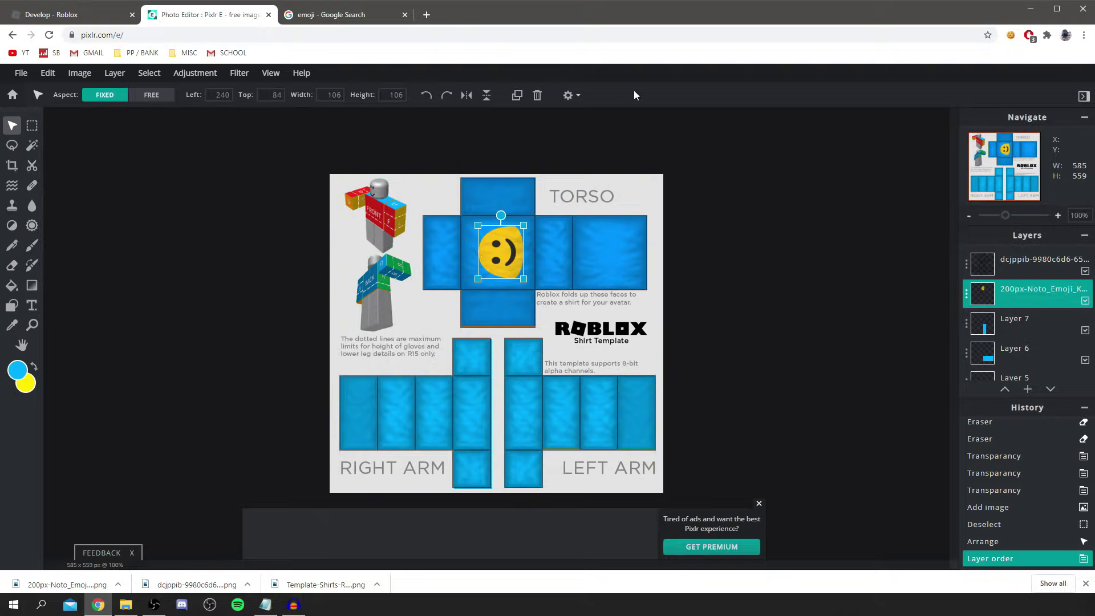
Download the shirt from Pixlr E as robloxshirt.jpg at 100% quality, then switch to the Roblox tab
left_click(20, 73)
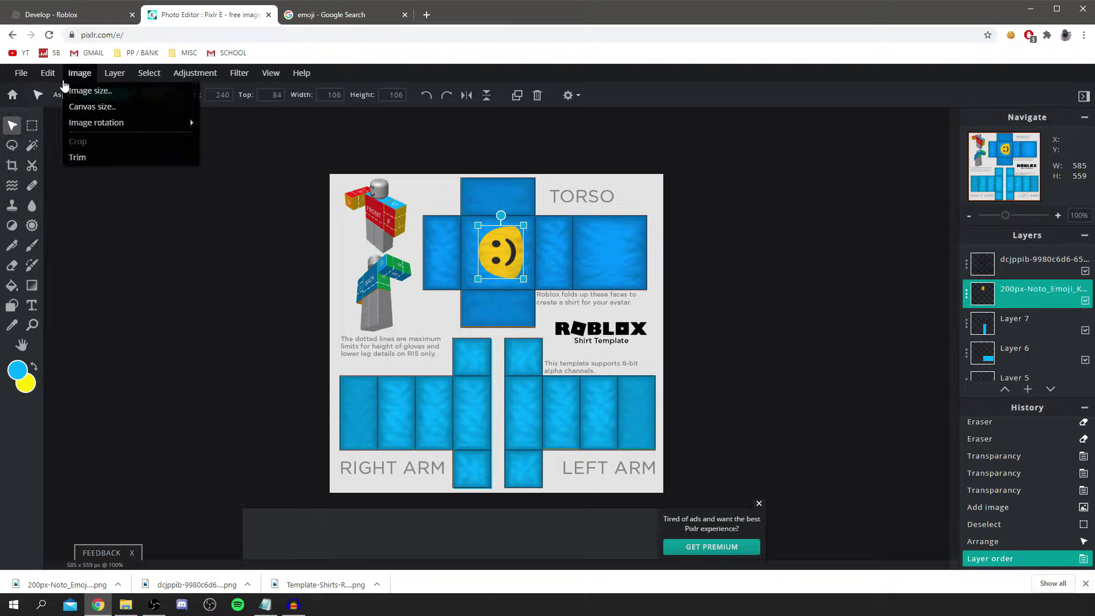
left_click(21, 73)
left_click(100, 171)
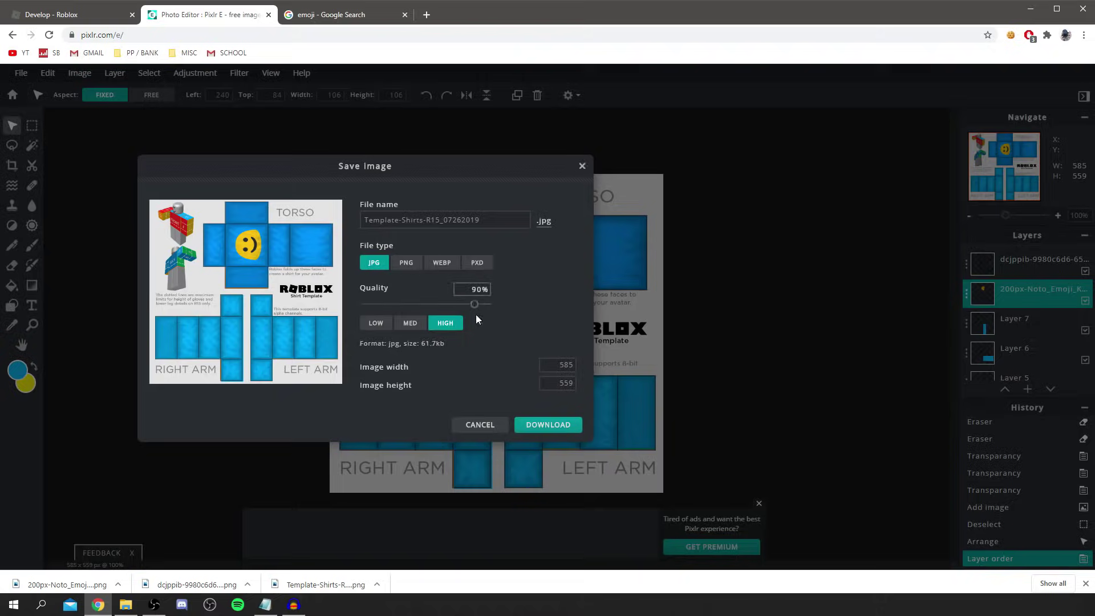
key("Tab")
type("r")
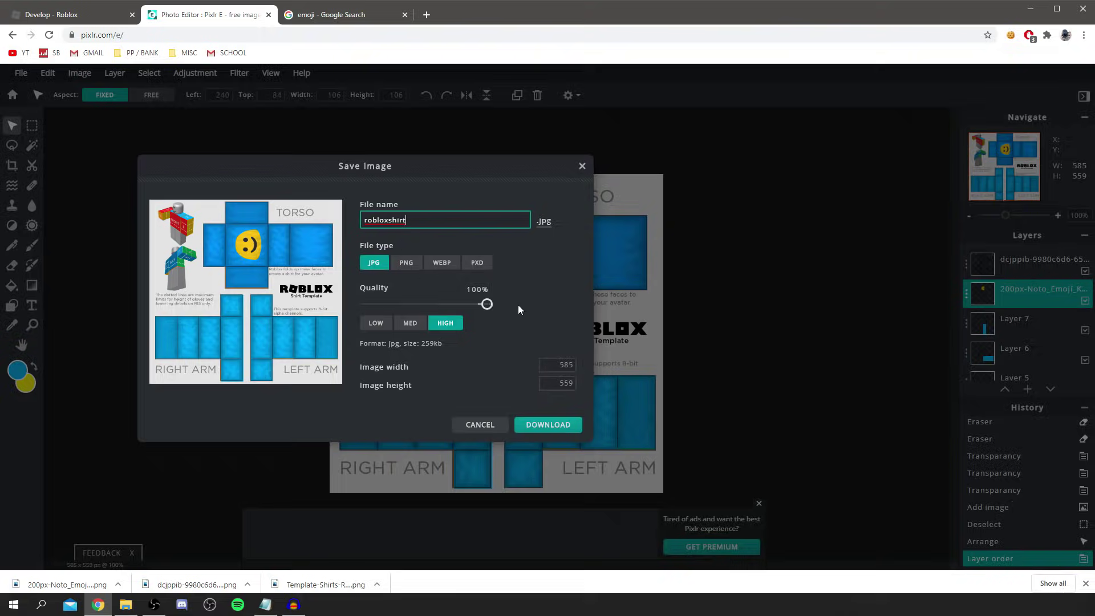
left_click(556, 429)
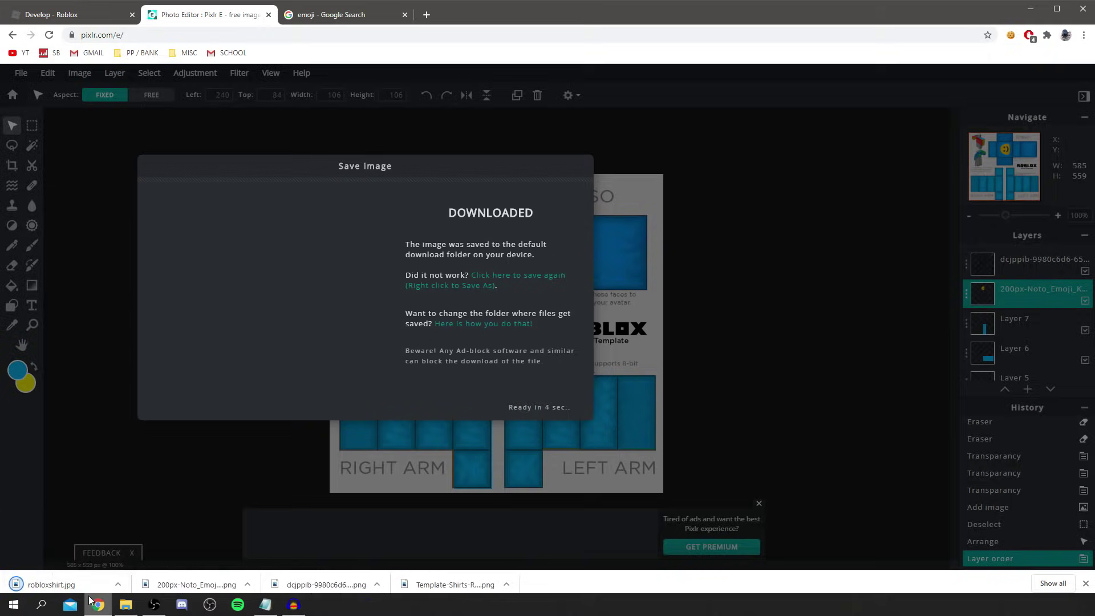
left_click(94, 17)
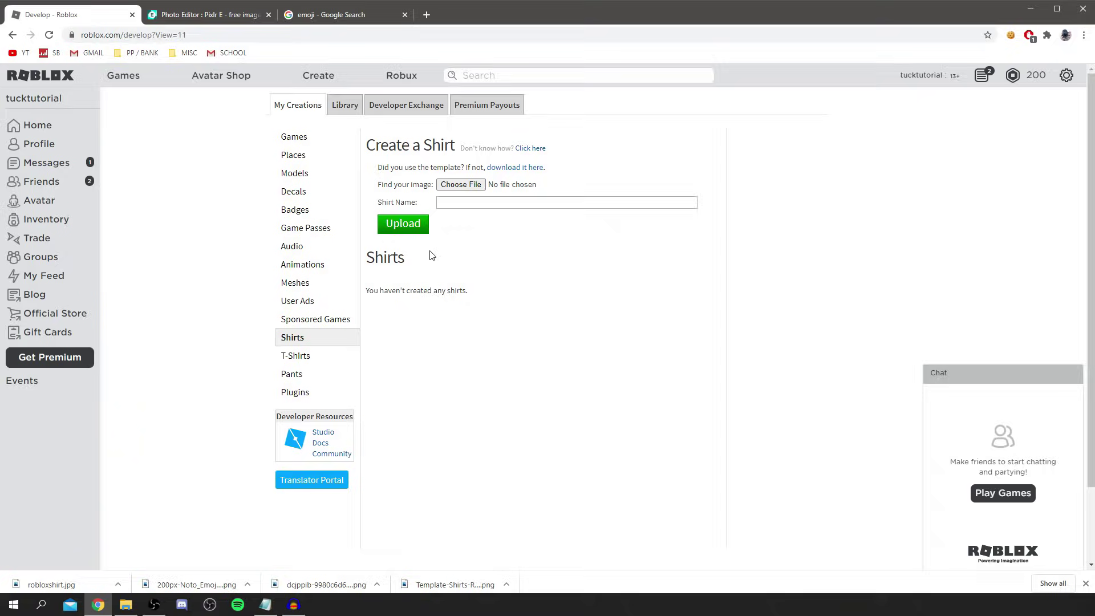
Browse the Roblox Premium membership plans, then go back to the Create a Shirt upload page
left_click(36, 362)
scroll(341, 313, "down", 15)
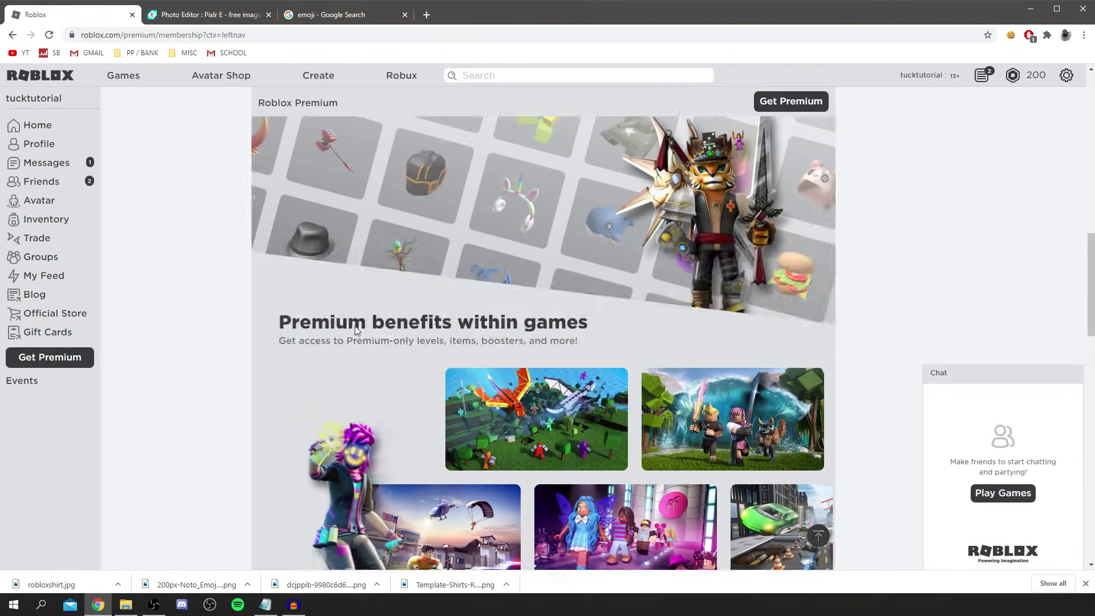
scroll(381, 345, "down", 8)
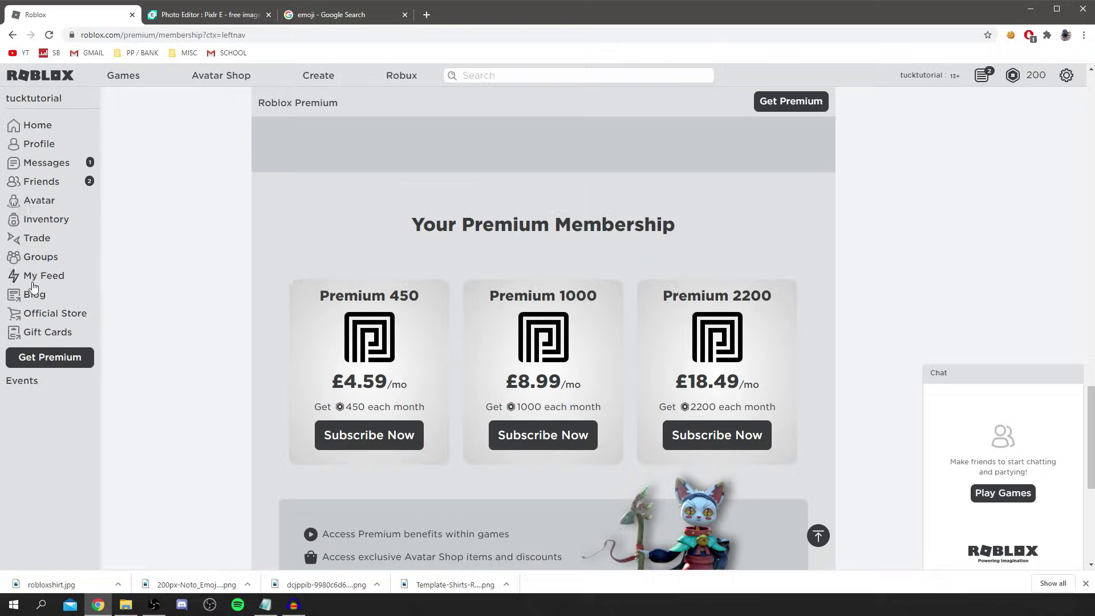
left_click(322, 78)
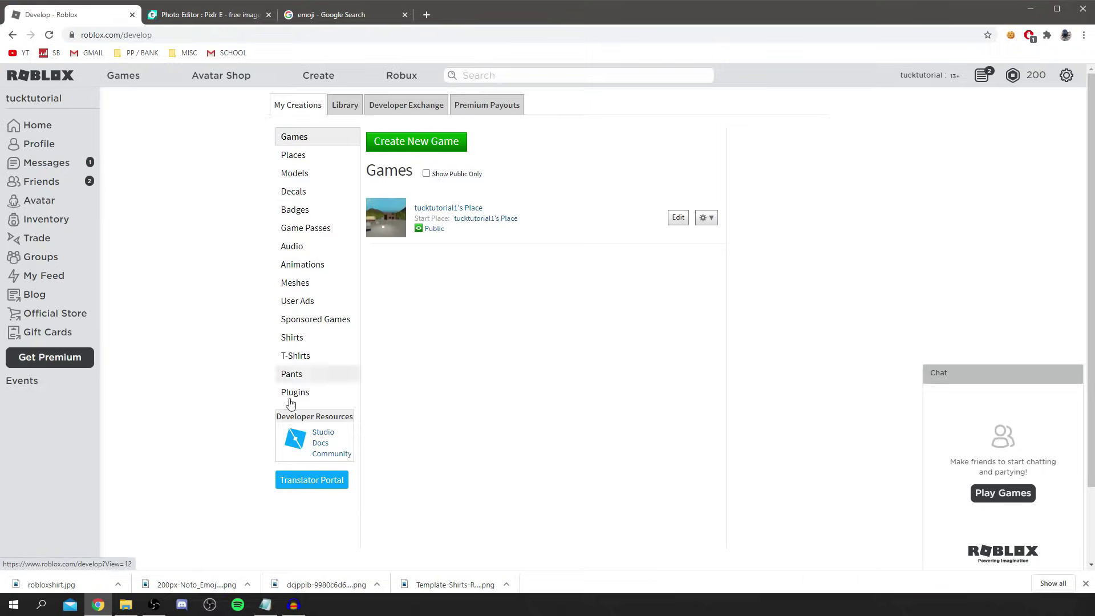
left_click(318, 340)
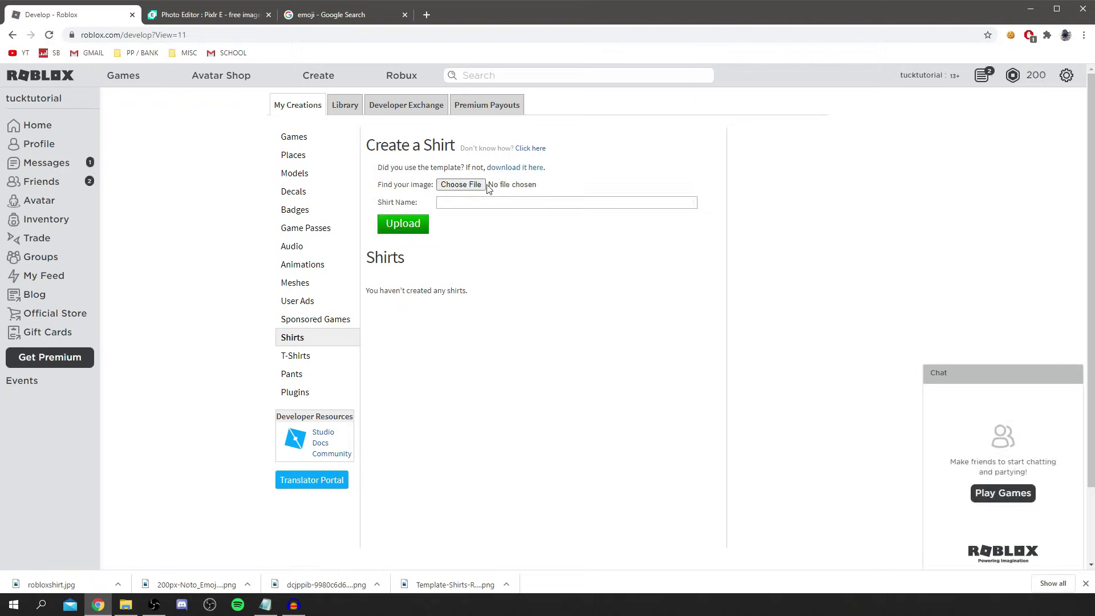